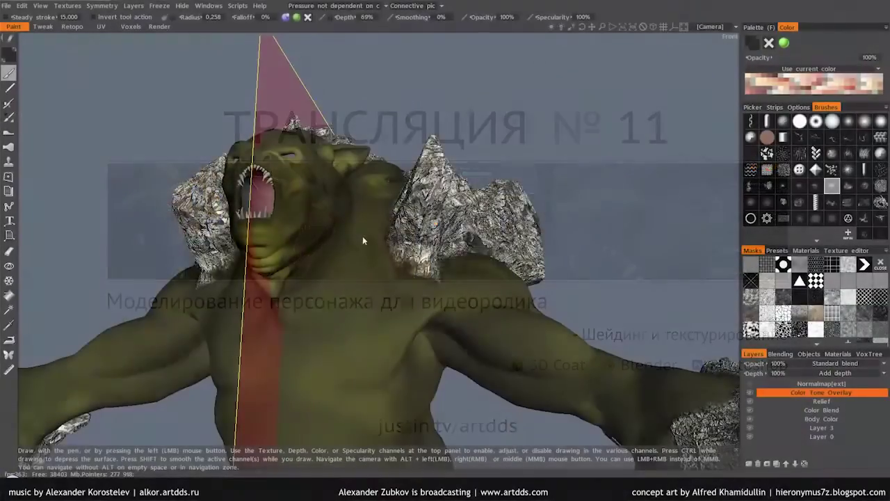
Turn off the depth channel and choose a dark olive paint colour.
mouse_move(362, 235)
alt+mouse_down()
mouse_move(249, 147)
mouse_move(445, 97)
alt+mouse_up()
click(758, 26)
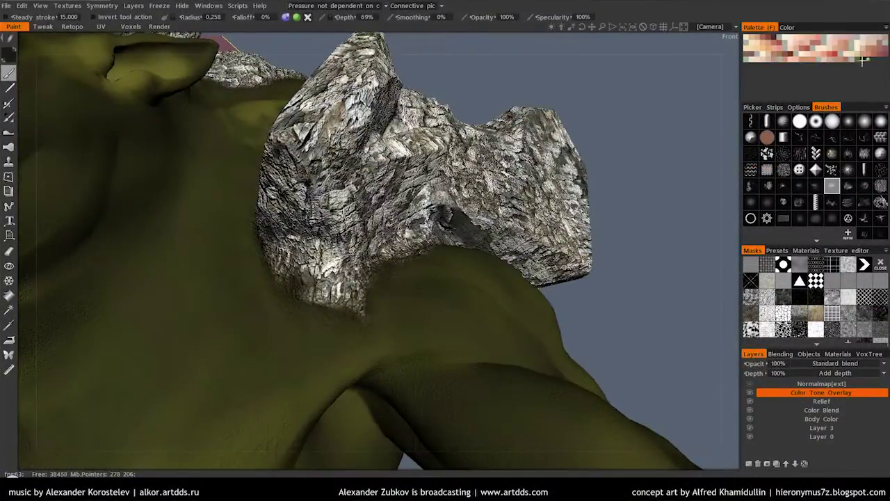
key(f)
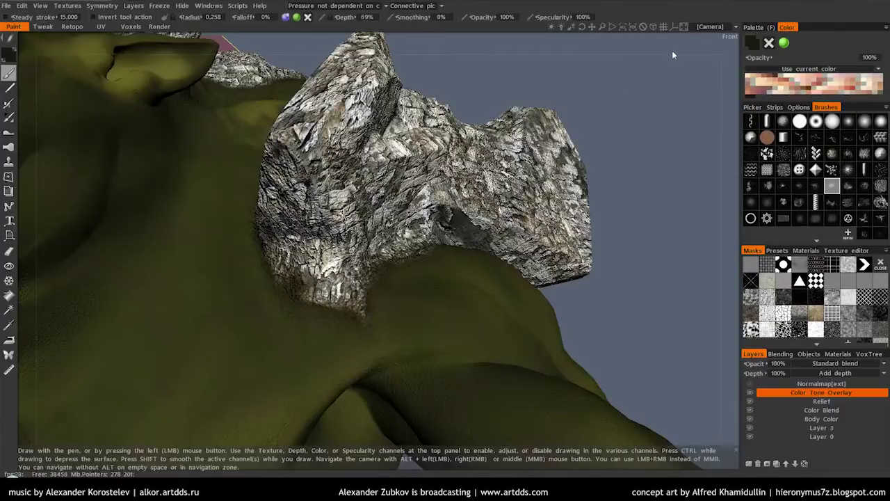
click(285, 17)
key(c)
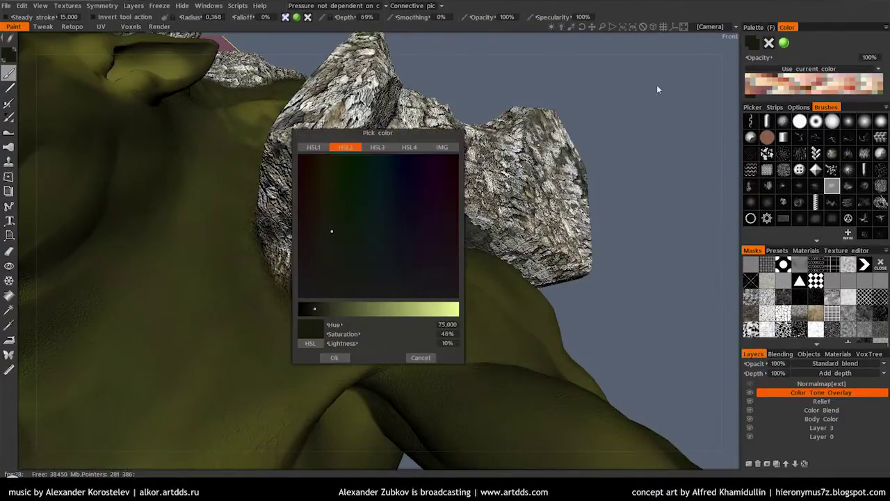
click(321, 232)
click(375, 308)
click(334, 357)
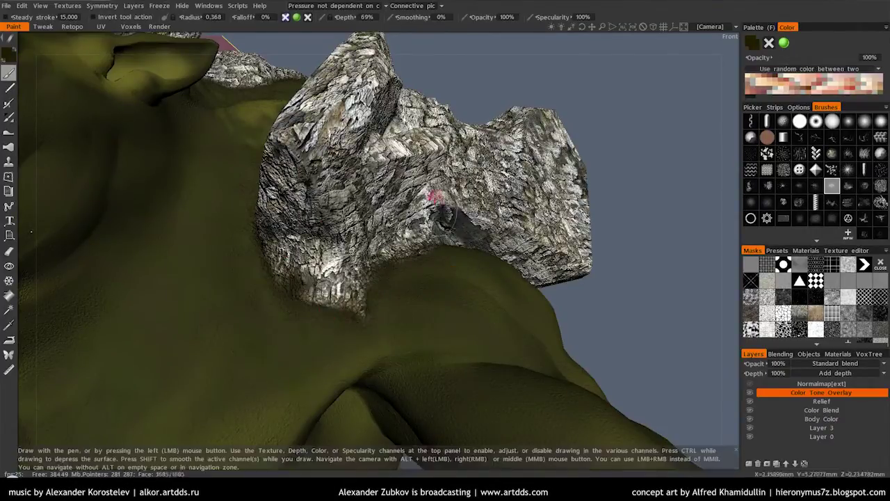
Paint the rock's lower edge olive using several textured rock brush stamps.
drag(329, 271, 355, 306)
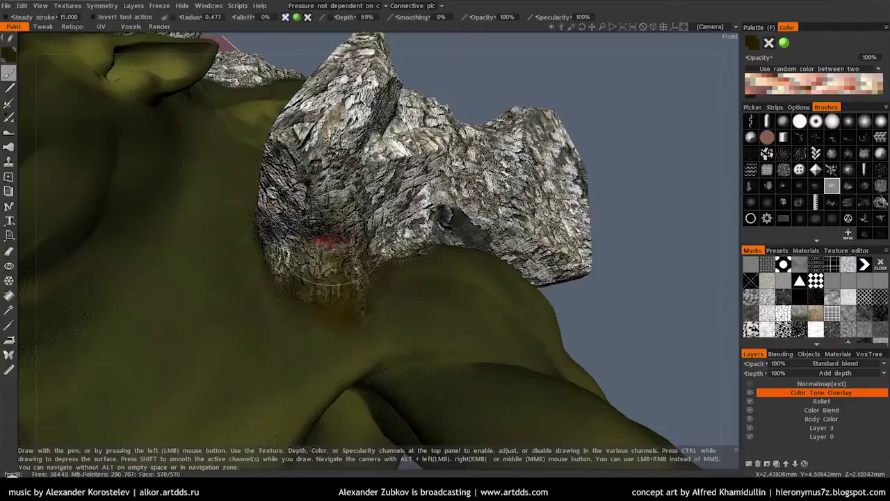
drag(328, 240, 361, 200)
click(880, 168)
mouse_move(334, 274)
mouse_down()
mouse_move(319, 305)
mouse_move(340, 299)
mouse_up()
click(880, 233)
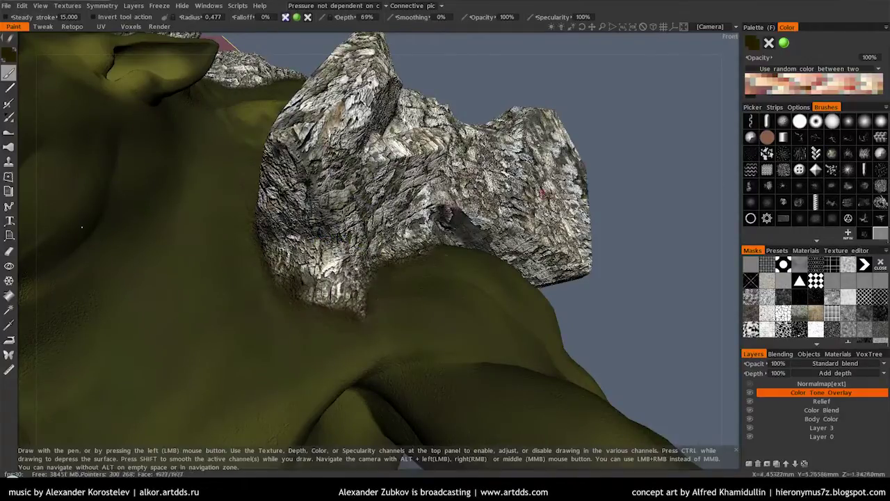
click(831, 218)
drag(327, 209, 299, 264)
Add another olive patch to the rock and inspect it from other sides.
right_drag(326, 286, 306, 258)
drag(306, 257, 278, 195)
right_drag(278, 195, 459, 292)
drag(459, 292, 487, 285)
right_drag(512, 280, 376, 410)
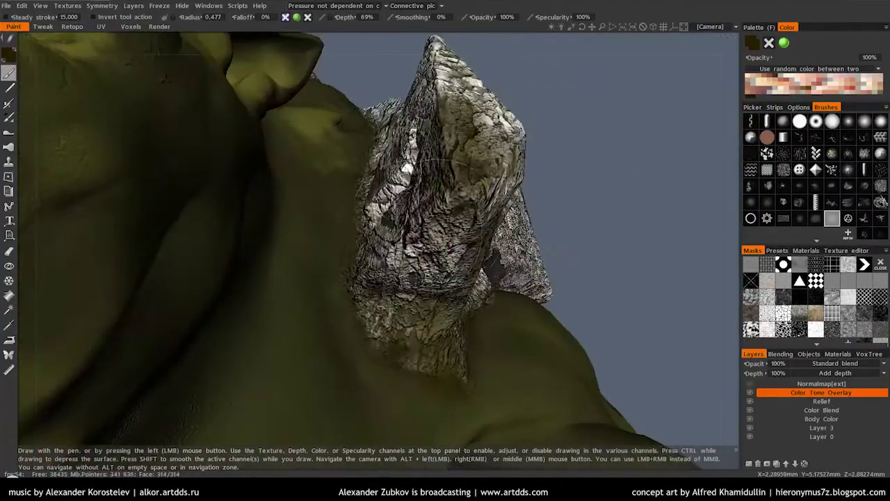
alt+drag(417, 299, 445, 209)
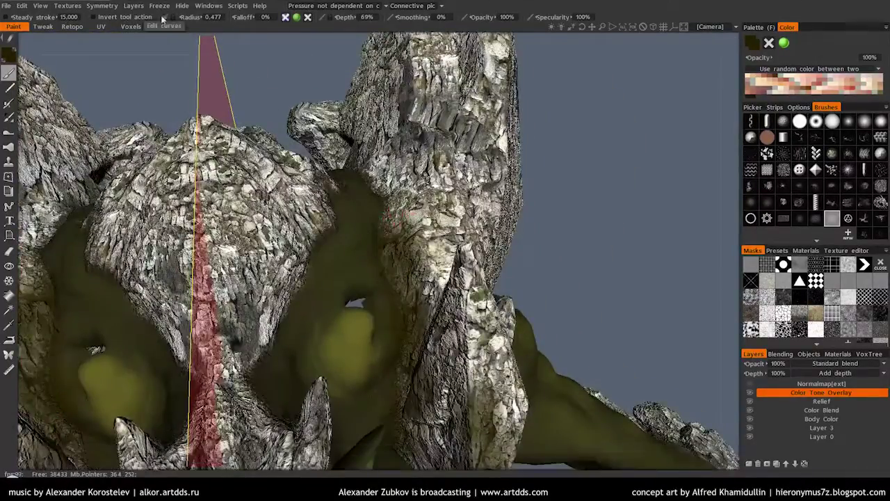
Lower the brush opacity to 40% in the top toolbar.
click(490, 17)
text(25)
key(Return)
Orbit and zoom around the shoulder rock, arm and back to inspect the dark shading.
right_drag(480, 139, 445, 181)
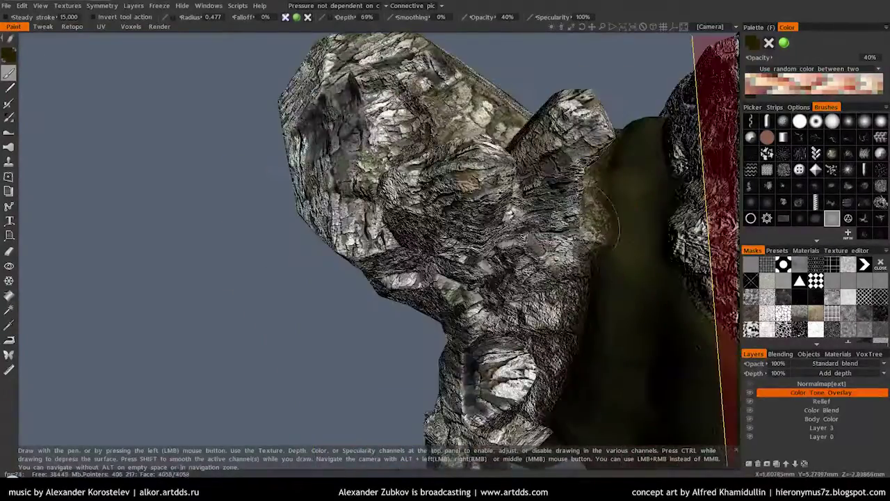
alt+drag(612, 236, 544, 180)
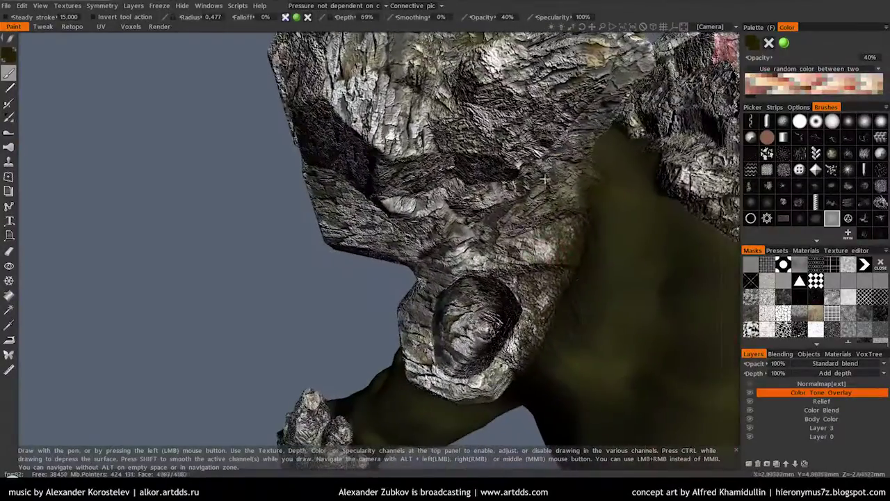
alt+drag(560, 286, 542, 275)
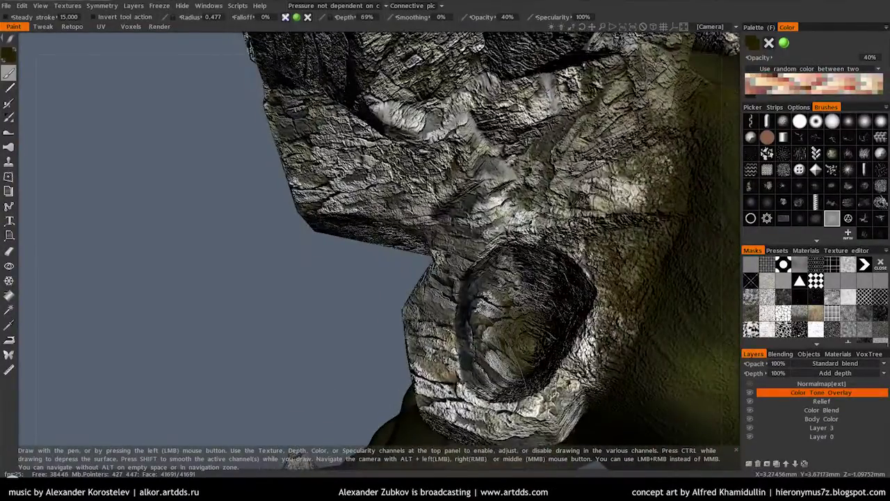
alt+drag(543, 275, 546, 274)
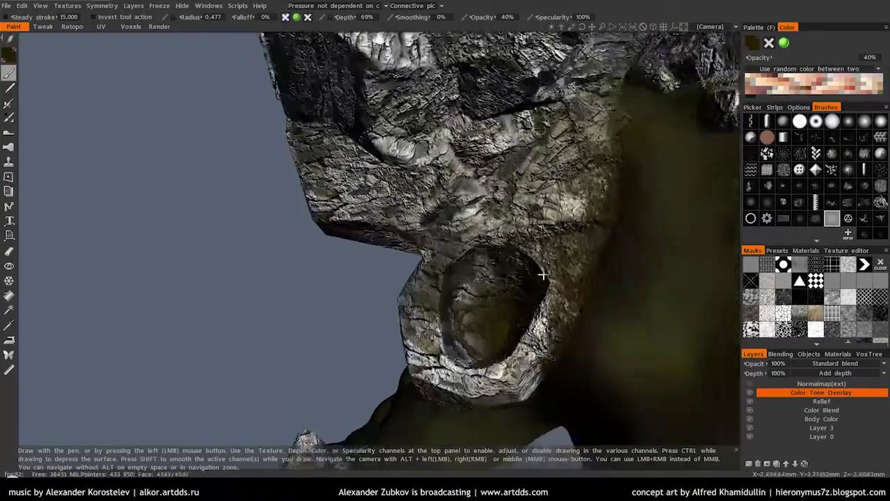
alt+drag(577, 174, 547, 189)
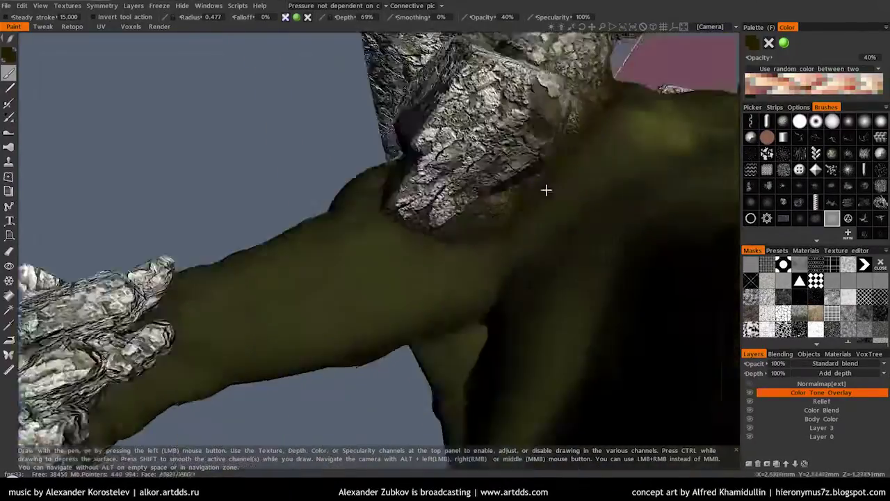
alt+drag(479, 259, 487, 264)
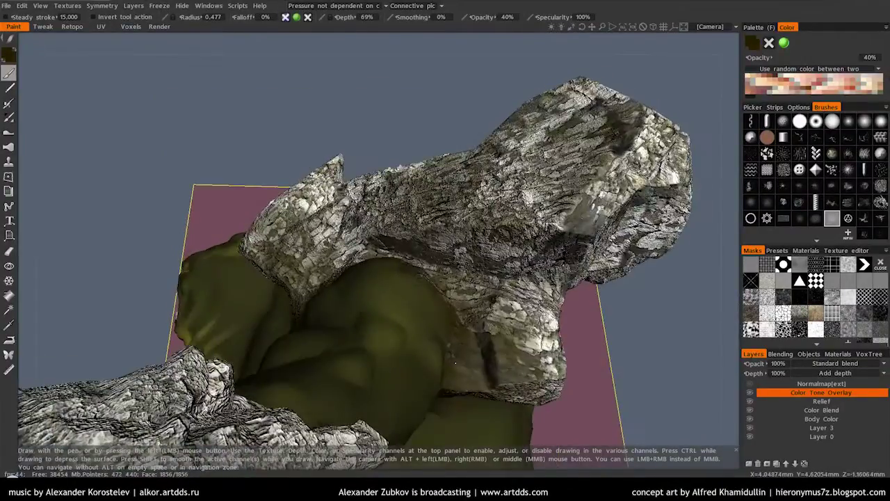
alt+drag(389, 209, 404, 86)
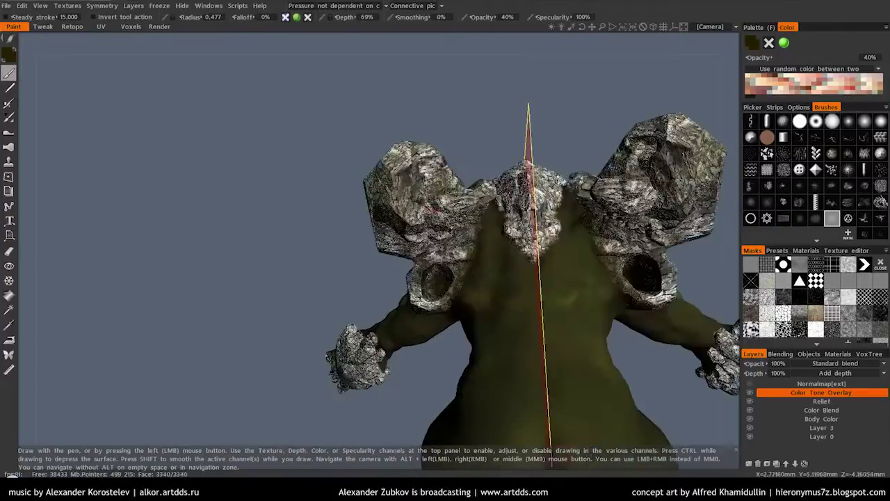
alt+drag(417, 208, 480, 190)
alt+right_drag(480, 189, 384, 146)
alt+drag(390, 222, 445, 209)
scroll(415, 220, up, 5)
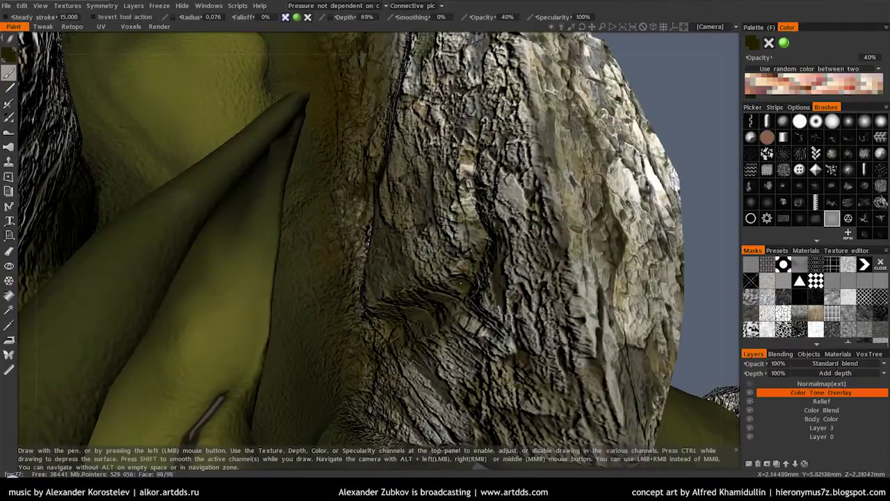
mouse_move(327, 227)
alt+mouse_down()
mouse_move(313, 203)
mouse_move(459, 295)
alt+mouse_up()
mouse_move(371, 221)
alt+mouse_down()
mouse_move(376, 380)
mouse_move(406, 432)
alt+mouse_up()
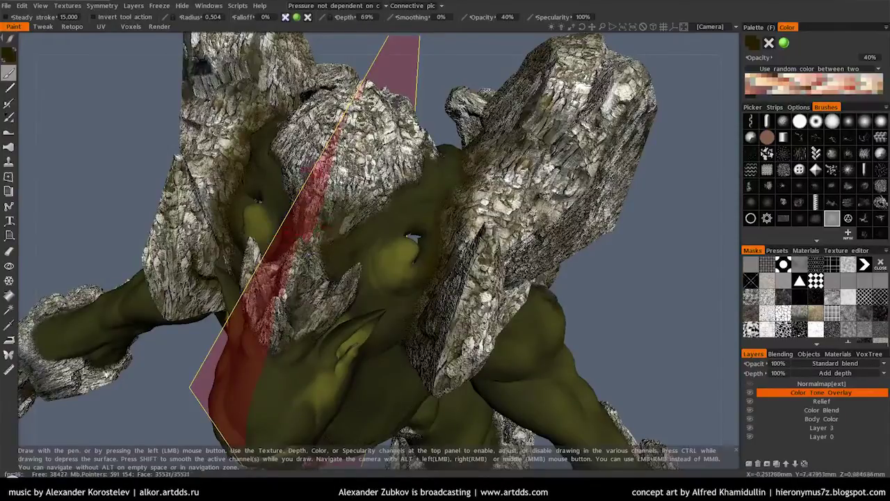
Orbit around the ogre's torso, loincloth and hands to review the skin tones.
alt+drag(412, 238, 360, 196)
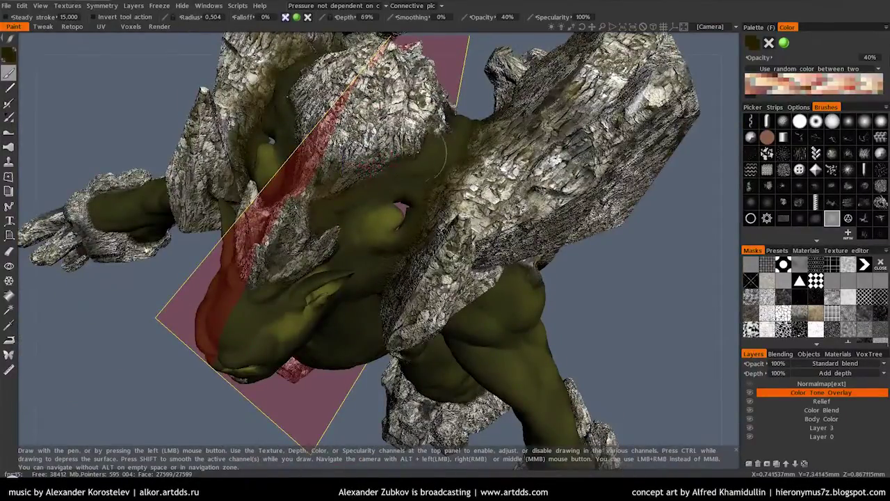
mouse_move(411, 278)
alt+mouse_down()
mouse_move(328, 197)
mouse_move(345, 322)
mouse_move(308, 253)
mouse_move(368, 304)
mouse_move(345, 322)
mouse_move(417, 292)
mouse_move(445, 313)
alt+mouse_up()
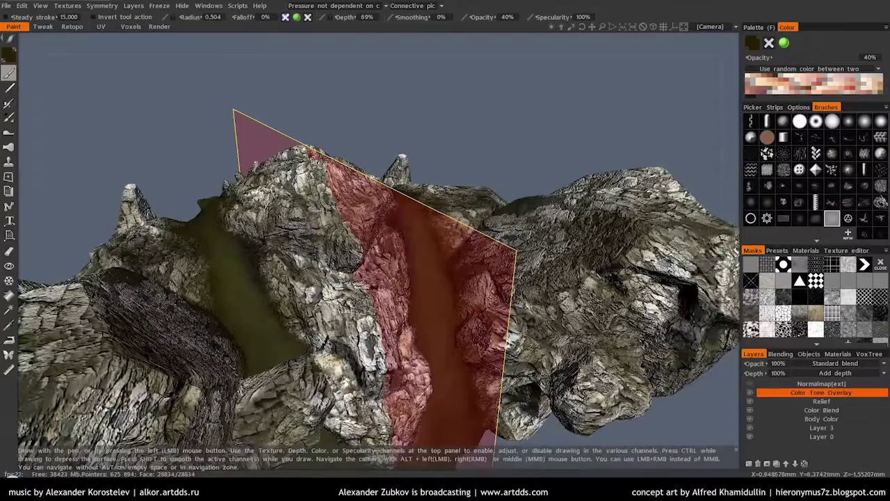
alt+drag(437, 227, 438, 262)
mouse_move(425, 301)
alt+mouse_down()
mouse_move(481, 379)
mouse_move(511, 252)
mouse_move(551, 242)
mouse_move(517, 216)
alt+mouse_up()
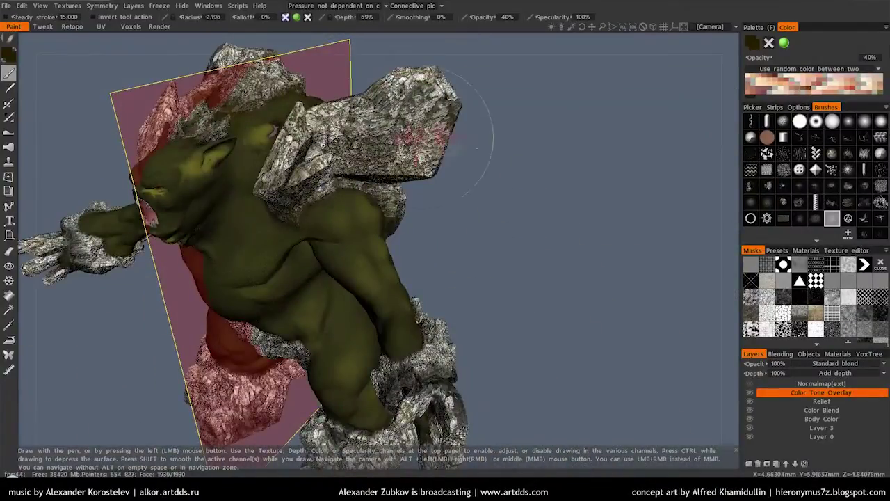
alt+drag(477, 147, 422, 151)
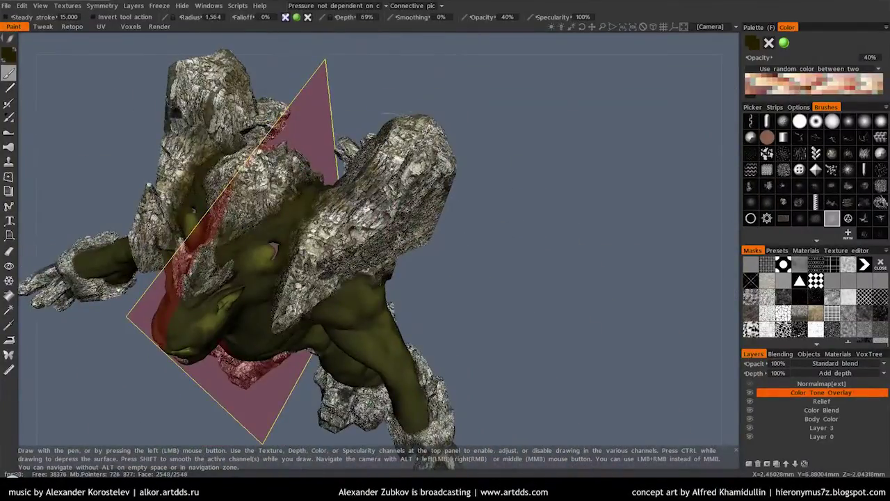
alt+drag(386, 113, 397, 104)
mouse_move(396, 105)
alt+right_down()
mouse_move(407, 99)
mouse_move(382, 98)
mouse_move(487, 250)
alt+right_up()
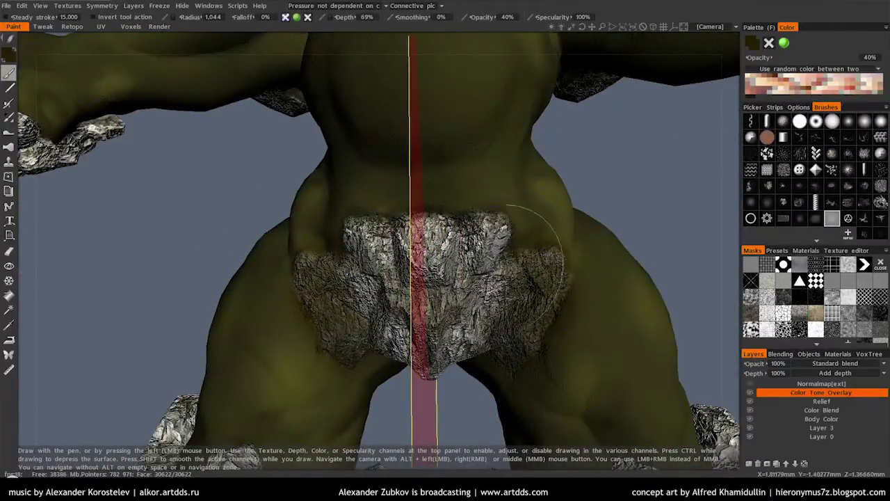
mouse_move(501, 260)
alt+mouse_down()
mouse_move(433, 207)
mouse_move(487, 139)
mouse_move(427, 139)
mouse_move(414, 233)
alt+mouse_up()
mouse_move(413, 233)
alt+right_down()
mouse_move(292, 317)
mouse_move(356, 234)
mouse_move(334, 174)
alt+right_up()
alt+drag(333, 174, 326, 223)
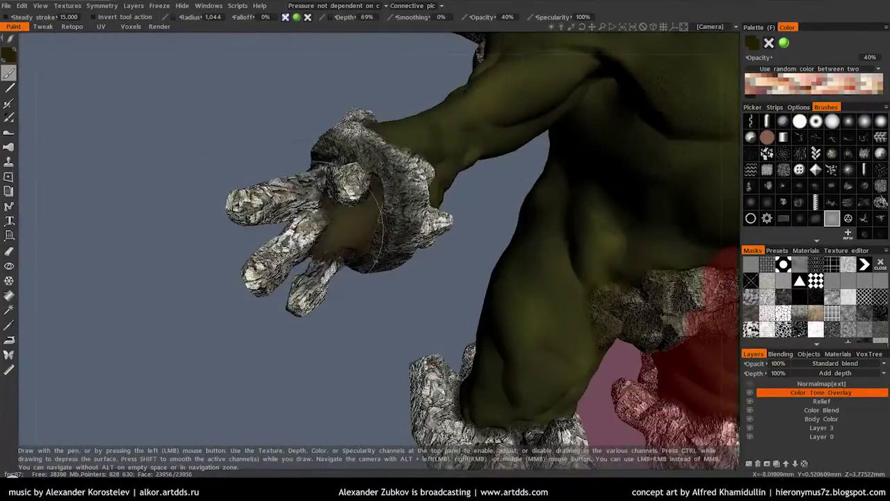
mouse_move(379, 211)
alt+mouse_down()
mouse_move(487, 250)
mouse_move(341, 205)
mouse_move(301, 91)
alt+mouse_up()
alt+right_drag(301, 90, 367, 249)
mouse_move(367, 249)
alt+mouse_down()
mouse_move(206, 241)
mouse_move(425, 145)
alt+mouse_up()
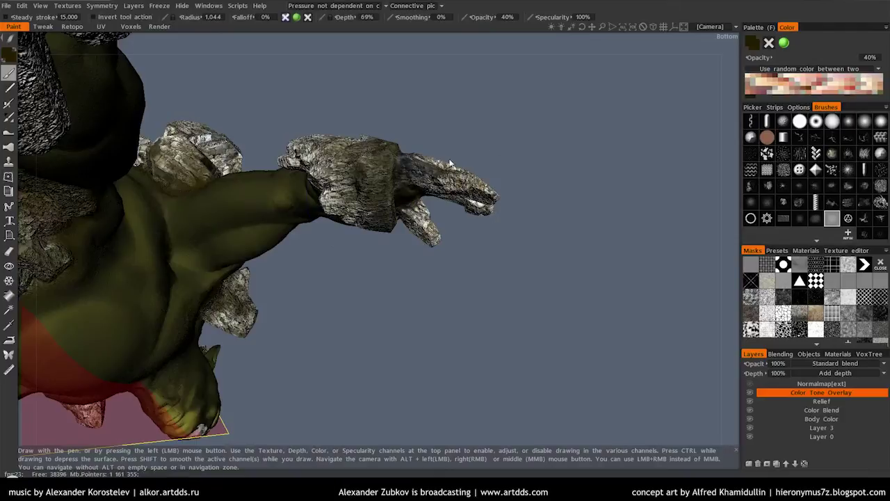
Orbit over the rock-covered feet, then close in on the open mouth and face.
alt+drag(450, 163, 357, 366)
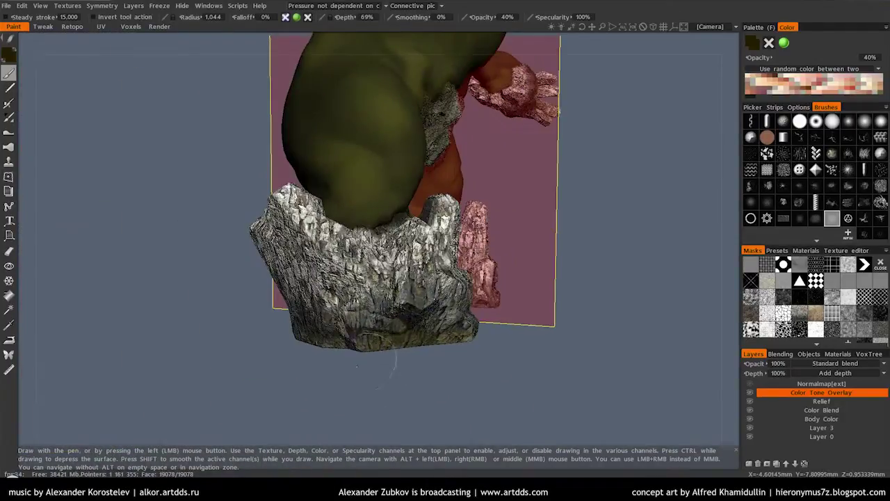
alt+drag(559, 111, 482, 360)
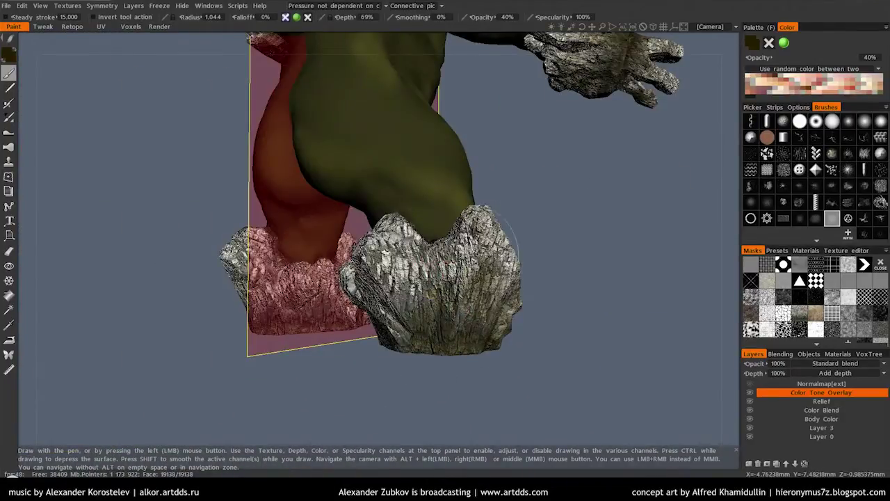
alt+drag(418, 292, 399, 350)
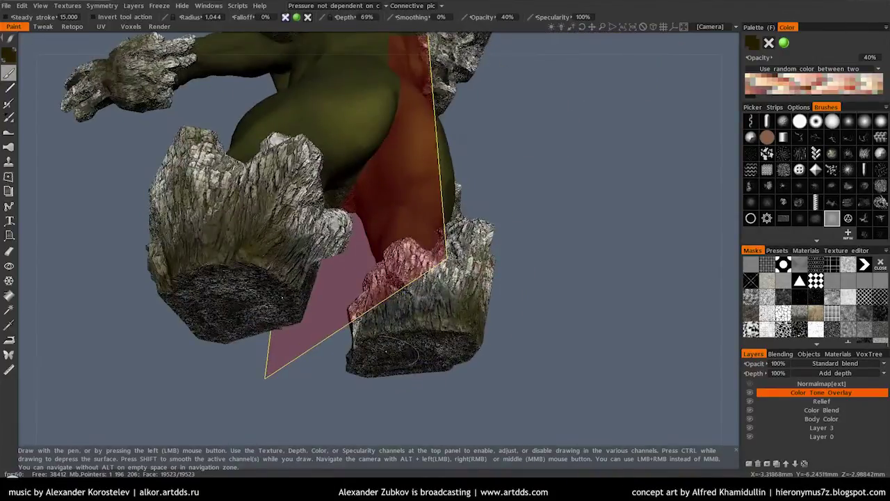
mouse_move(417, 278)
alt+mouse_down()
mouse_move(451, 282)
mouse_move(486, 229)
mouse_move(496, 165)
mouse_move(413, 236)
mouse_move(493, 290)
mouse_move(316, 300)
mouse_move(459, 296)
alt+mouse_up()
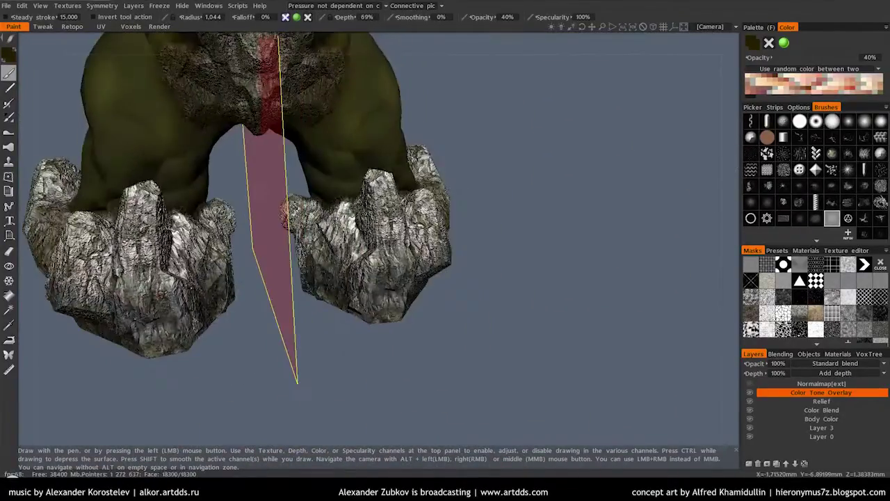
mouse_move(285, 215)
alt+mouse_down()
mouse_move(242, 151)
mouse_move(266, 265)
mouse_move(287, 154)
mouse_move(258, 313)
mouse_move(267, 249)
alt+mouse_up()
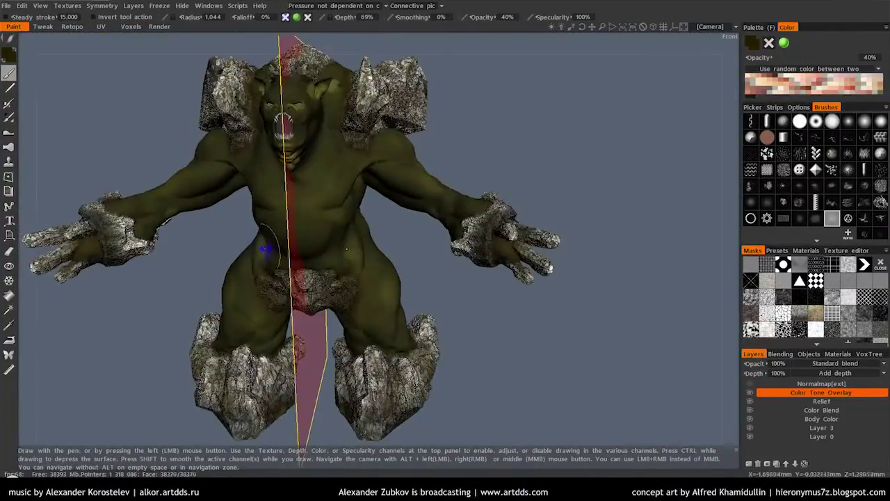
alt+right_drag(284, 201, 487, 139)
alt+drag(487, 139, 451, 188)
On the Color Blend layer, use a smaller, more opaque brush with a dark olive colour.
click(821, 410)
right_drag(434, 125, 410, 111)
click(749, 43)
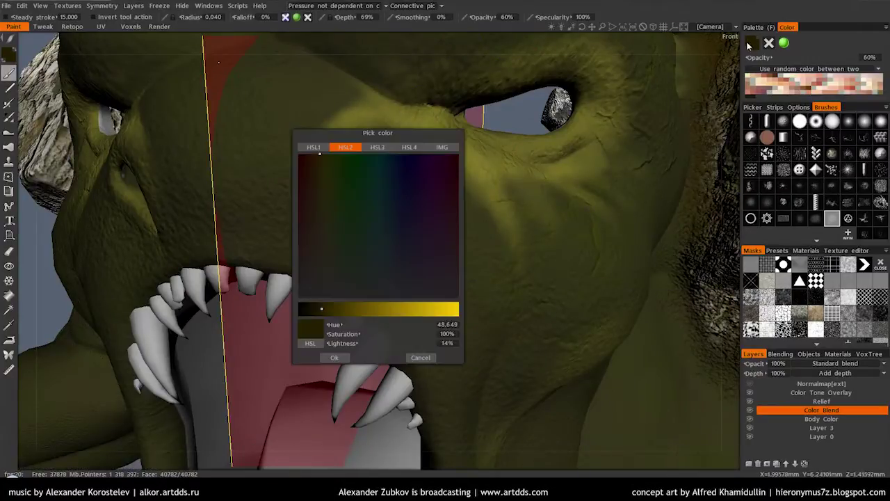
drag(328, 310, 344, 308)
click(333, 356)
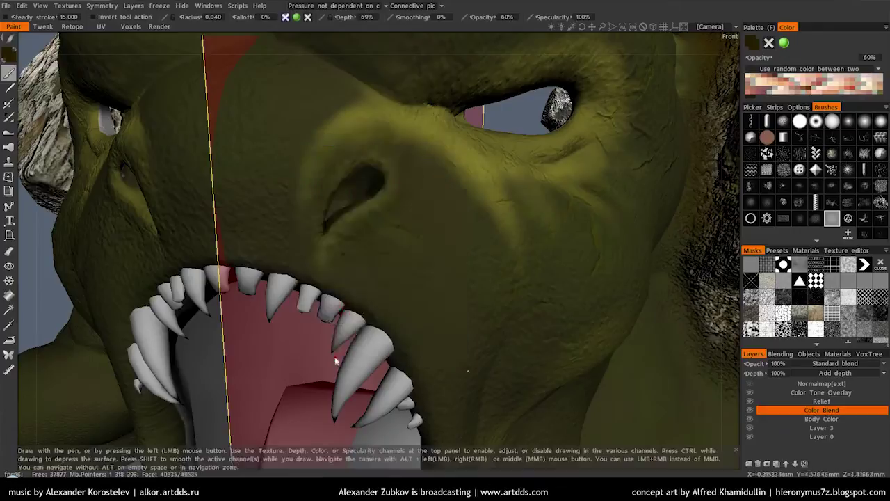
Undo the stray red strokes on the cheek and dab dark paint inside the mouth.
scroll(364, 223, up, 5)
scroll(288, 144, down, 2)
scroll(336, 176, down, 3)
scroll(380, 282, up, 3)
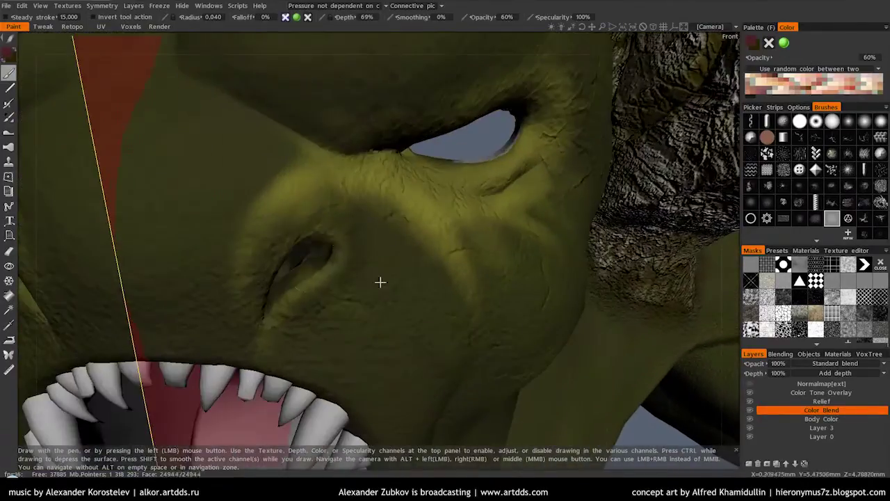
mouse_move(311, 267)
alt+mouse_down()
mouse_move(348, 193)
mouse_move(392, 255)
mouse_move(326, 314)
mouse_move(268, 243)
alt+mouse_up()
scroll(292, 252, up, 3)
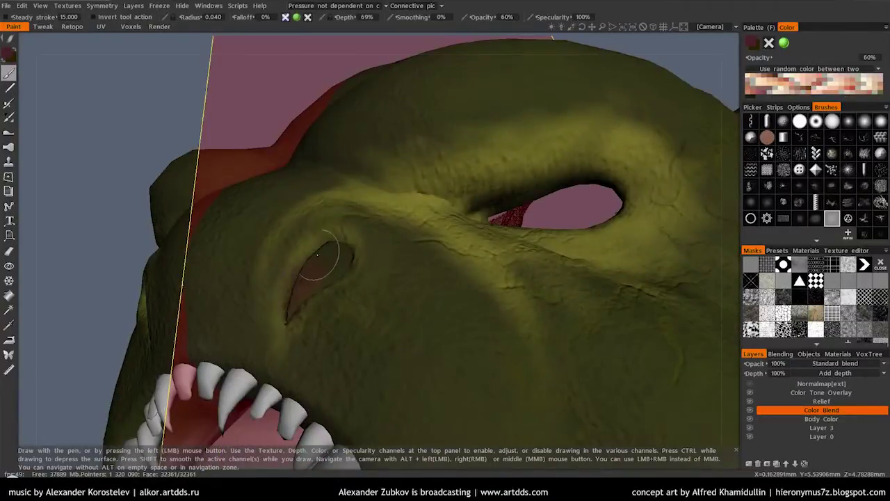
mouse_move(365, 237)
alt+mouse_down()
mouse_move(294, 268)
mouse_move(308, 236)
alt+mouse_up()
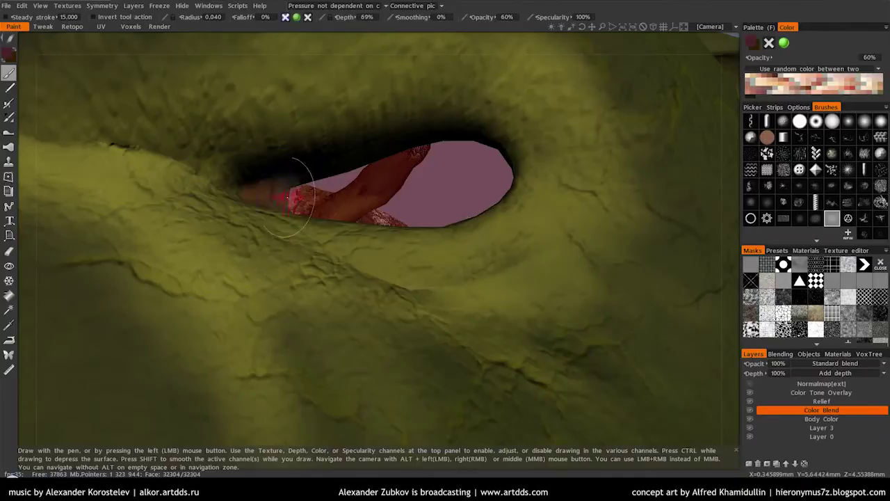
scroll(255, 184, down, 5)
mouse_move(255, 184)
alt+mouse_down()
mouse_move(292, 209)
mouse_move(278, 247)
alt+mouse_up()
scroll(278, 247, up, 3)
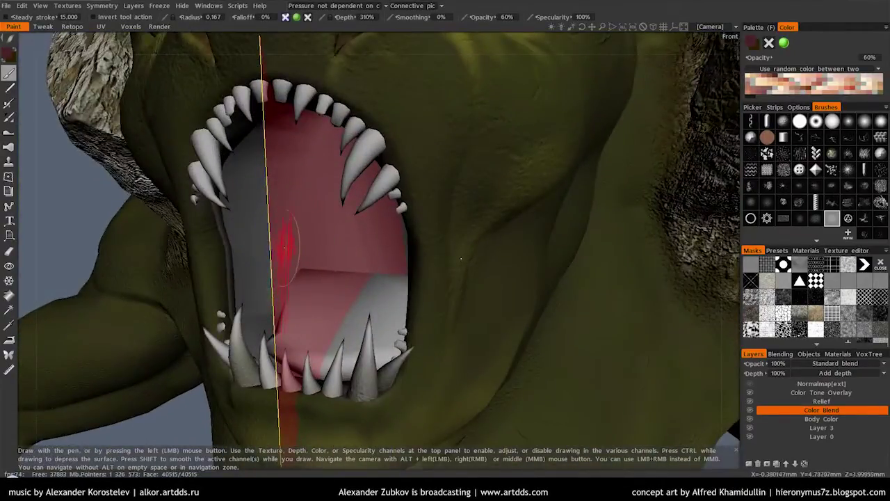
key(ctrl+z)
click(242, 287)
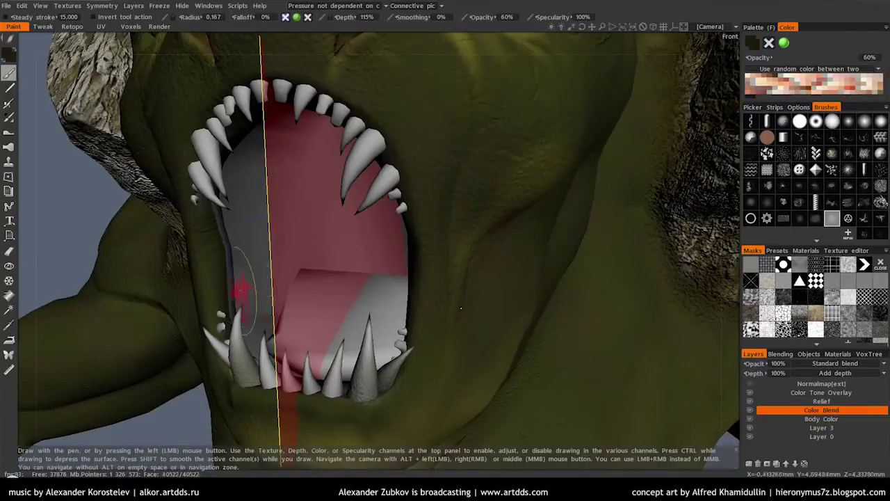
Paint dark strokes across the mouth interior and float out the Texture editor.
mouse_move(240, 310)
alt+mouse_down()
mouse_move(516, 139)
mouse_move(318, 193)
mouse_move(299, 208)
mouse_move(294, 161)
alt+mouse_up()
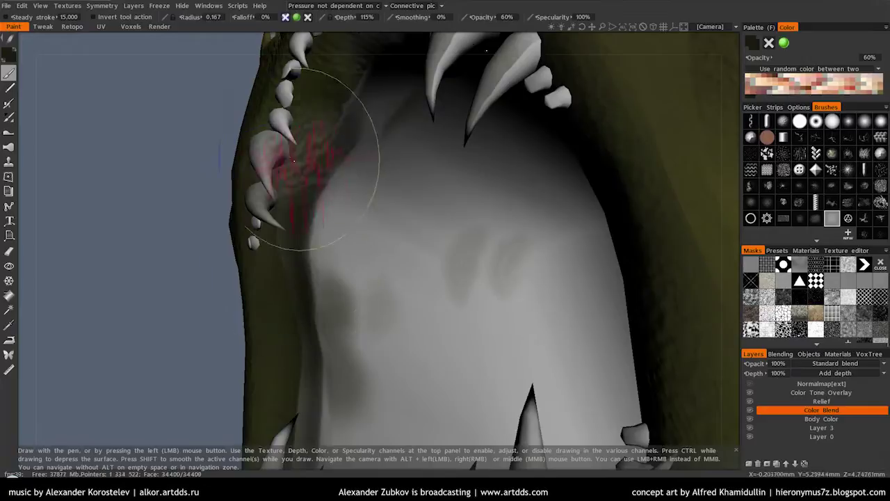
mouse_move(288, 317)
mouse_down()
mouse_move(249, 357)
mouse_move(413, 217)
mouse_up()
mouse_move(348, 189)
mouse_down()
mouse_move(378, 278)
mouse_move(360, 258)
mouse_move(390, 222)
mouse_up()
scroll(361, 259, up, 2)
mouse_move(846, 250)
mouse_down()
mouse_move(417, 235)
mouse_move(164, 65)
mouse_up()
Enlarge the Texture editor and paint two grey mouth UV islands dark.
mouse_move(397, 219)
mouse_down()
mouse_move(628, 432)
mouse_move(648, 438)
mouse_up()
scroll(524, 238, up, 3)
scroll(487, 240, up, 2)
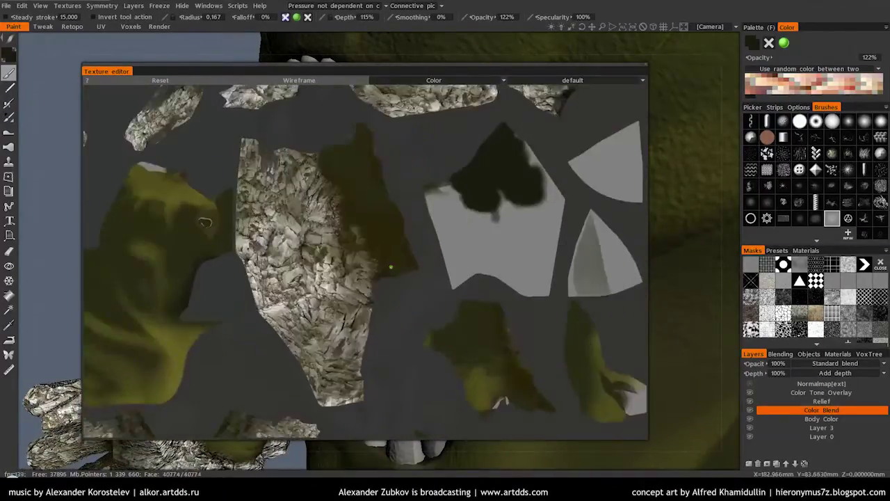
scroll(439, 241, up, 2)
mouse_move(455, 173)
mouse_down()
mouse_move(483, 364)
mouse_move(448, 274)
mouse_up()
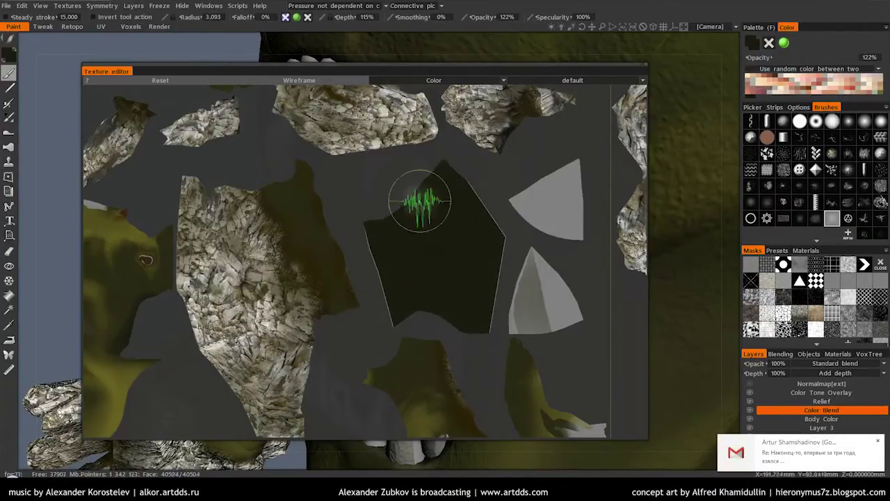
scroll(419, 208, down, 3)
scroll(417, 264, up, 2)
scroll(409, 275, up, 2)
mouse_move(311, 237)
mouse_down()
mouse_move(378, 225)
mouse_move(331, 141)
mouse_up()
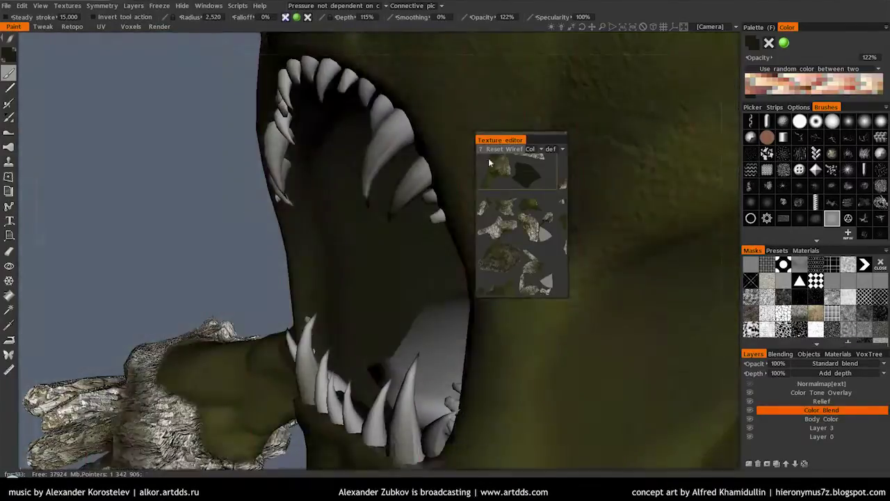
Undo a stray bluish stroke and paint the two tongue UV islands reddish pink.
drag(488, 157, 379, 162)
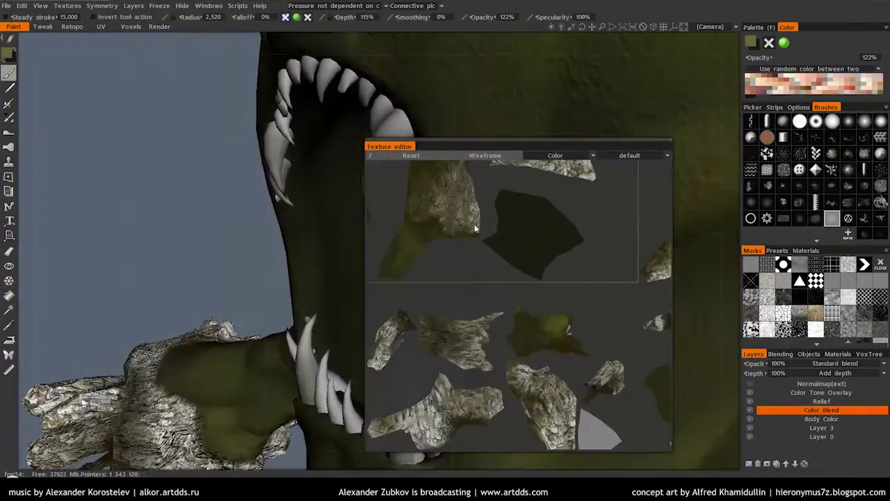
mouse_move(445, 143)
mouse_down()
mouse_move(276, 133)
mouse_move(146, 56)
mouse_up()
drag(449, 382, 661, 442)
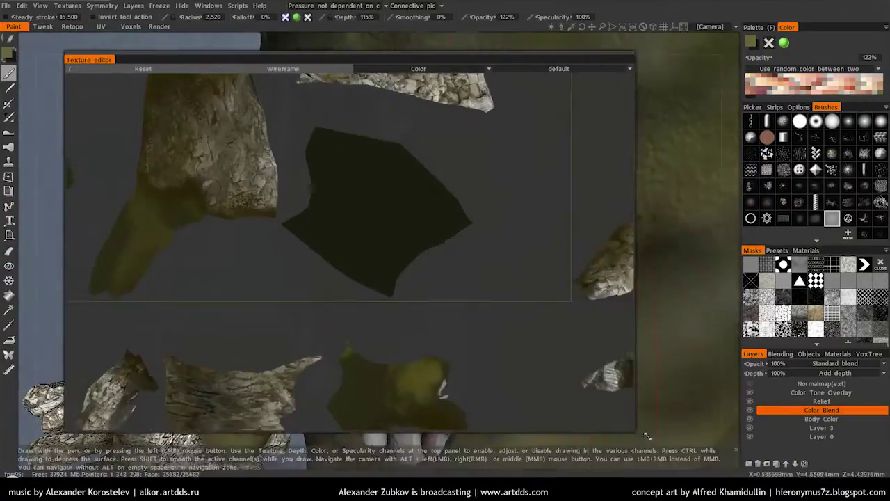
scroll(505, 203, down, 5)
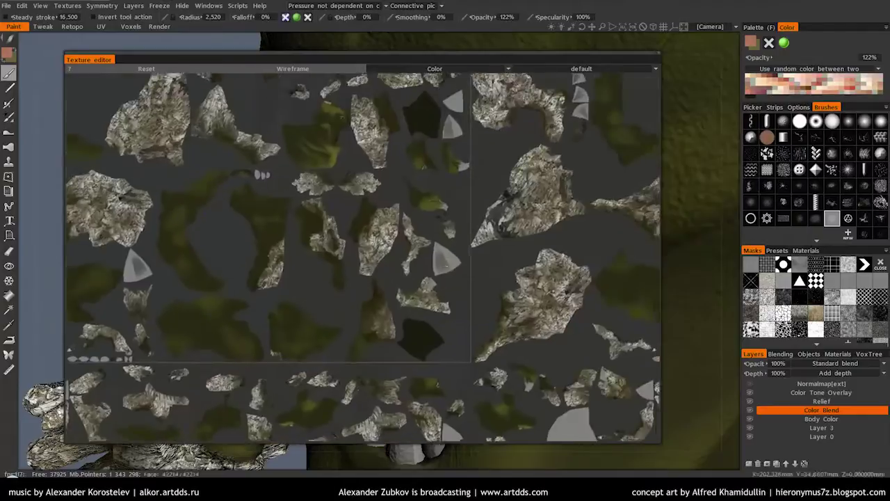
middle_drag(473, 278, 390, 250)
scroll(370, 254, up, 5)
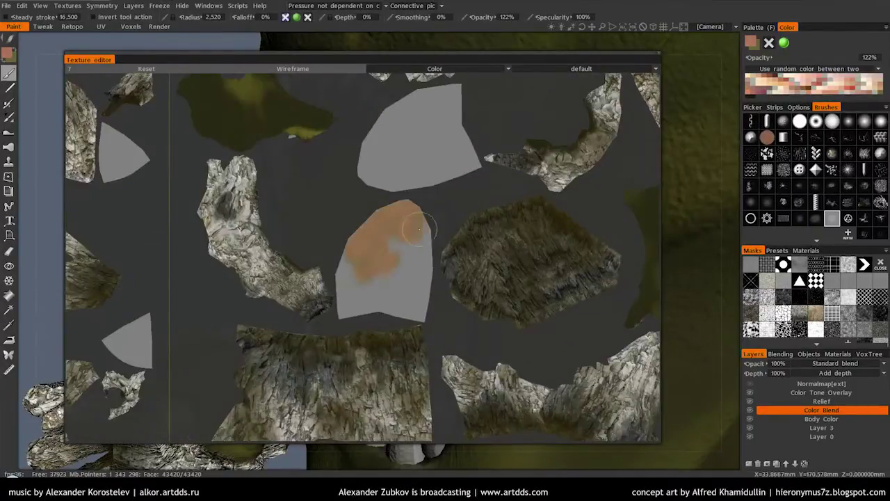
key(ctrl+z)
drag(365, 278, 351, 311)
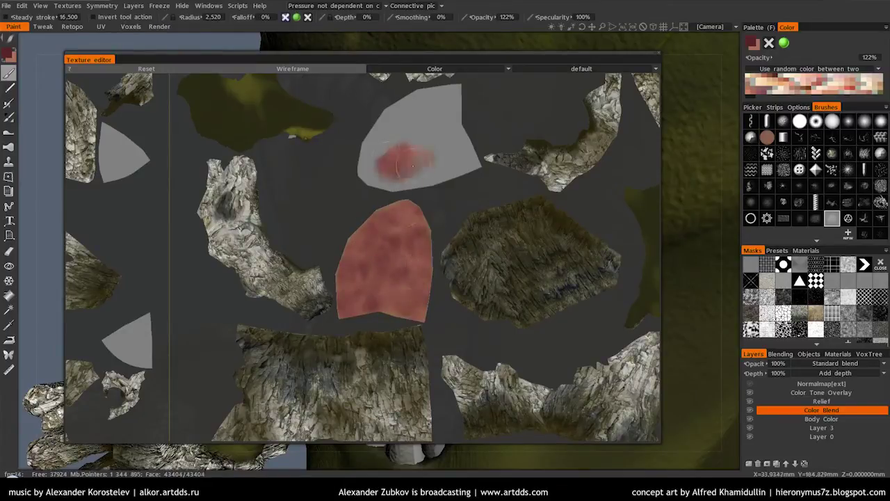
drag(376, 140, 410, 133)
middle_drag(410, 132, 368, 228)
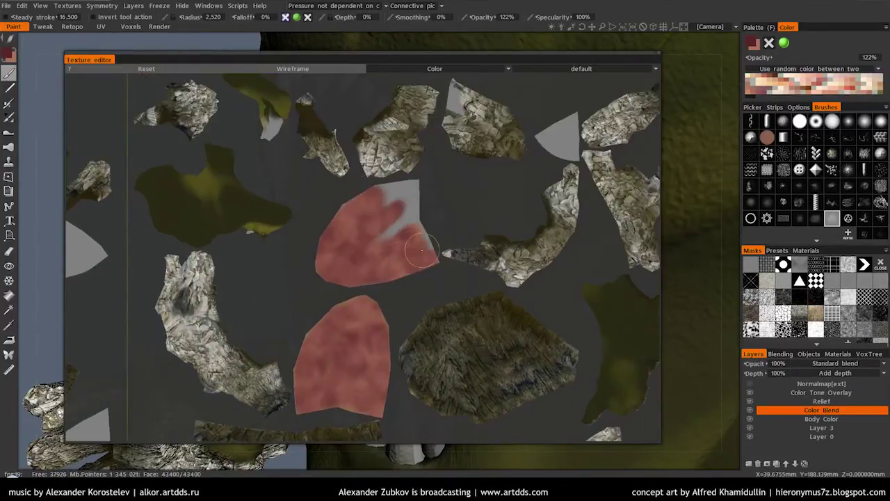
key(Escape)
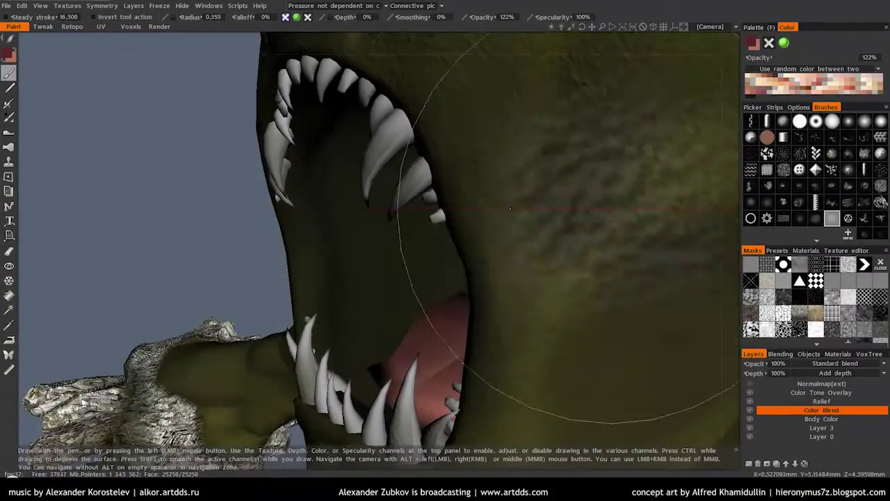
Darken the red paint colour and brush it over the upper tongue.
alt+drag(517, 258, 415, 193)
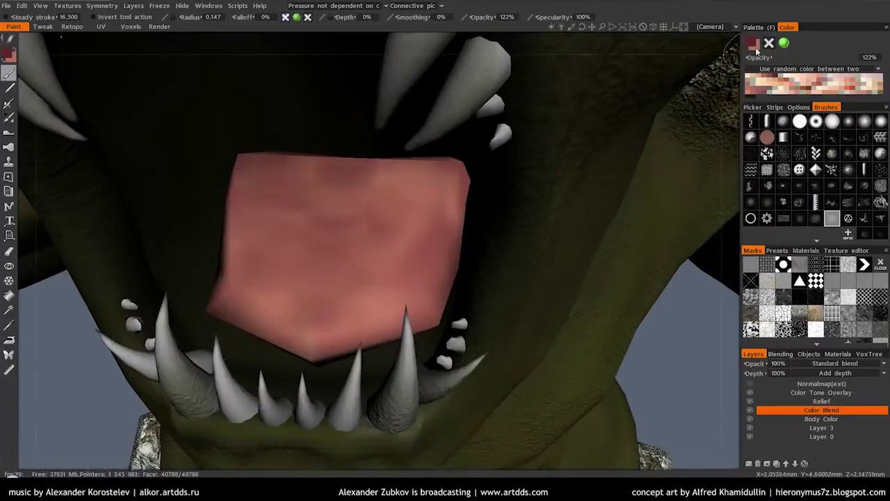
key(v)
drag(411, 258, 389, 278)
mouse_move(331, 215)
mouse_down()
mouse_move(342, 165)
mouse_move(387, 176)
mouse_move(317, 318)
mouse_move(394, 292)
mouse_move(409, 173)
mouse_up()
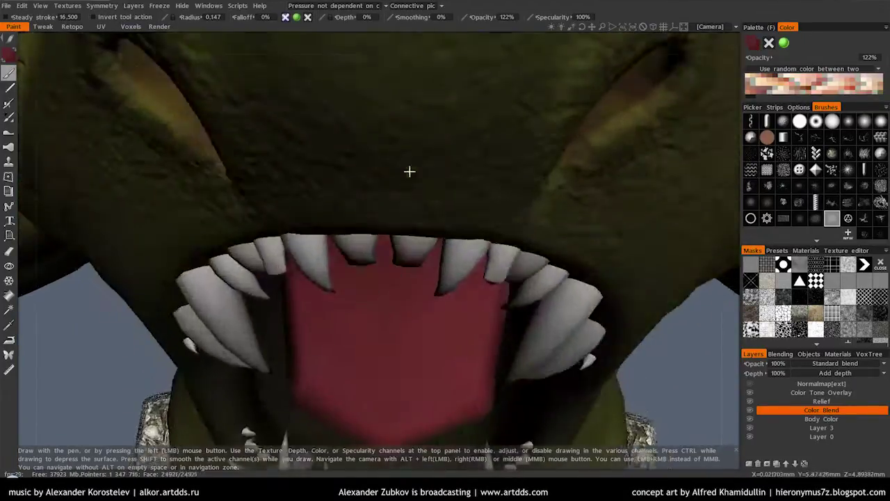
alt+right_drag(410, 173, 395, 244)
Paint dark red onto the upper gum beside the teeth.
mouse_move(608, 304)
alt+right_down()
mouse_move(576, 218)
mouse_move(552, 202)
mouse_move(548, 276)
mouse_move(515, 276)
alt+right_up()
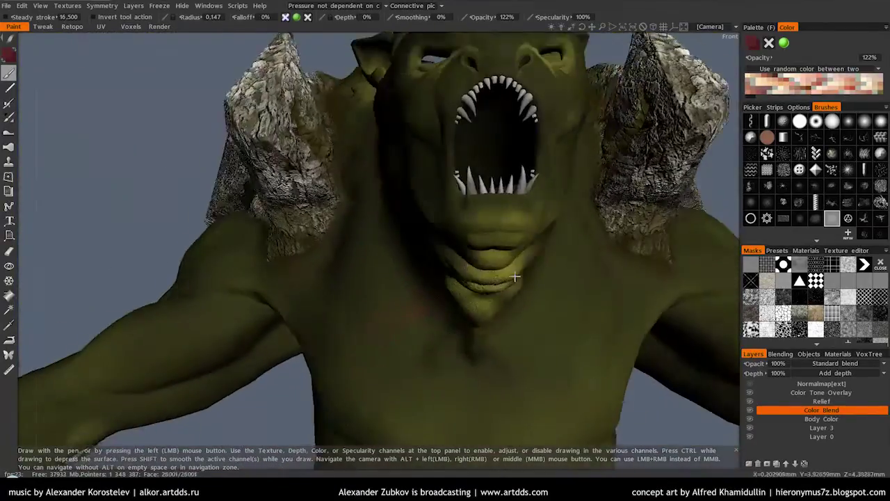
alt+drag(515, 276, 438, 315)
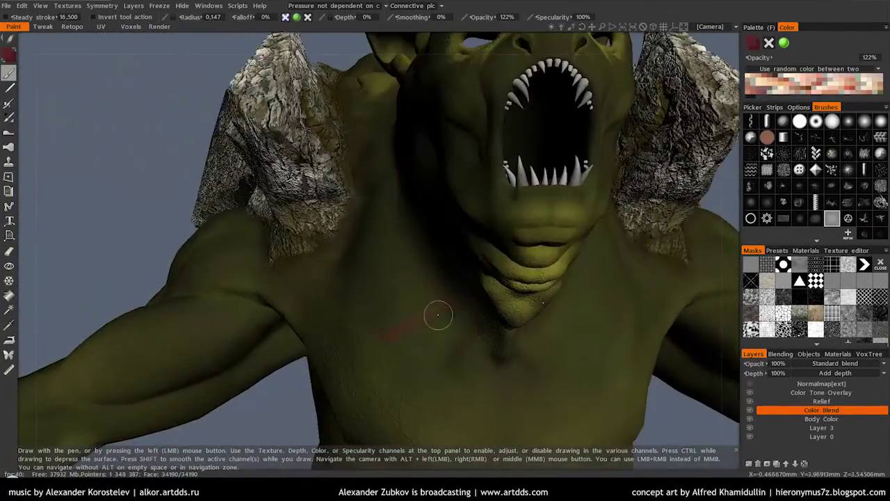
mouse_move(454, 310)
alt+right_down()
mouse_move(424, 298)
mouse_move(445, 299)
alt+right_up()
mouse_move(445, 299)
alt+mouse_down()
mouse_move(471, 302)
mouse_move(431, 288)
alt+mouse_up()
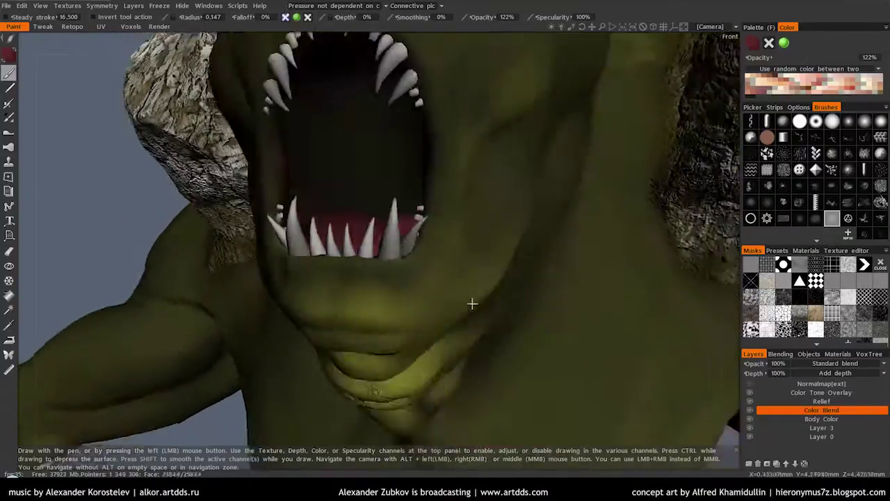
mouse_move(476, 249)
alt+right_down()
mouse_move(364, 256)
mouse_move(358, 327)
alt+right_up()
mouse_move(358, 327)
mouse_down()
mouse_move(318, 199)
mouse_move(332, 239)
mouse_up()
Brush dark red across the inner mouth below the palate.
mouse_move(331, 239)
alt+right_down()
mouse_move(399, 153)
mouse_move(390, 213)
alt+right_up()
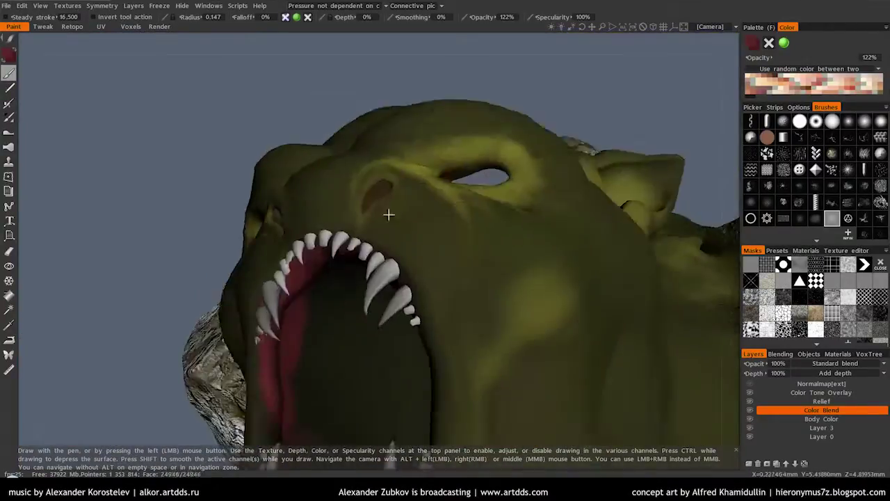
alt+drag(389, 212, 357, 199)
alt+right_drag(357, 198, 395, 201)
mouse_move(395, 201)
alt+mouse_down()
mouse_move(368, 149)
mouse_move(318, 219)
mouse_move(435, 288)
mouse_move(338, 379)
mouse_move(282, 341)
mouse_move(380, 272)
alt+mouse_up()
mouse_move(379, 272)
alt+right_down()
mouse_move(392, 296)
mouse_move(390, 353)
alt+right_up()
drag(413, 366, 450, 313)
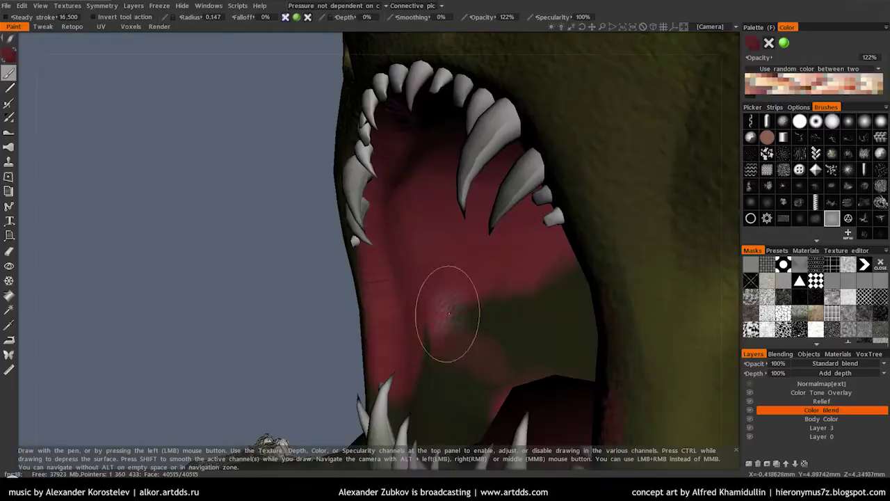
Orbit around the head to check the teeth, gums and shoulder rocks.
mouse_move(413, 183)
alt+mouse_down()
mouse_move(463, 247)
mouse_move(457, 262)
mouse_move(388, 284)
alt+mouse_up()
mouse_move(356, 327)
alt+mouse_down()
mouse_move(433, 284)
mouse_move(437, 252)
mouse_move(440, 263)
alt+mouse_up()
mouse_move(441, 262)
alt+right_down()
mouse_move(464, 256)
mouse_move(477, 318)
alt+right_up()
alt+drag(477, 318, 494, 256)
alt+right_drag(495, 255, 429, 211)
alt+drag(429, 211, 355, 236)
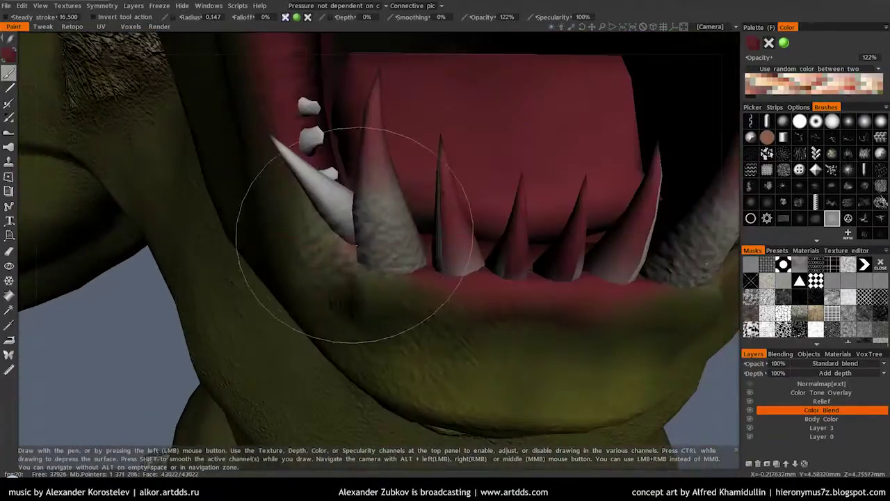
alt+right_drag(355, 236, 308, 258)
mouse_move(308, 258)
alt+mouse_down()
mouse_move(347, 218)
mouse_move(437, 333)
alt+mouse_up()
mouse_move(438, 334)
alt+right_down()
mouse_move(426, 210)
mouse_move(401, 304)
mouse_move(401, 199)
alt+right_up()
mouse_move(401, 199)
alt+mouse_down()
mouse_move(363, 249)
mouse_move(412, 239)
mouse_move(417, 223)
alt+mouse_up()
Sample the red of the ogre's inner mouth as the paint colour.
key(v)
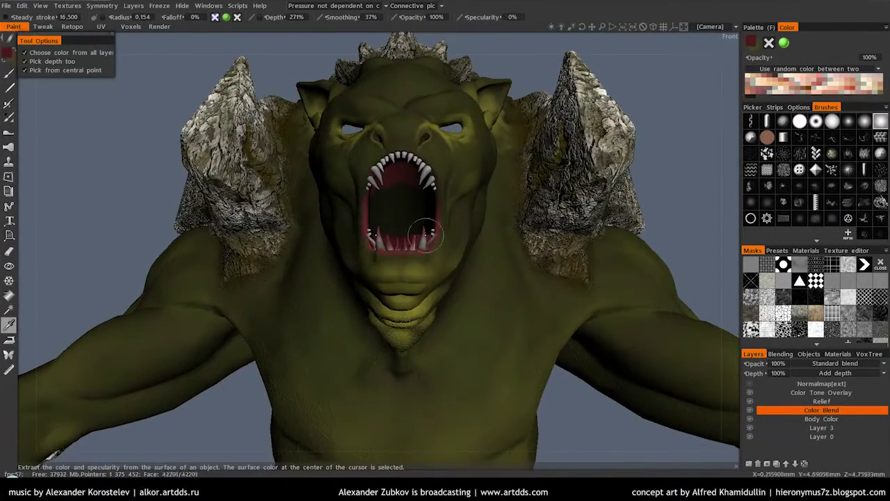
click(425, 235)
alt+right_drag(425, 235, 417, 234)
alt+drag(417, 234, 433, 205)
alt+right_drag(433, 204, 356, 221)
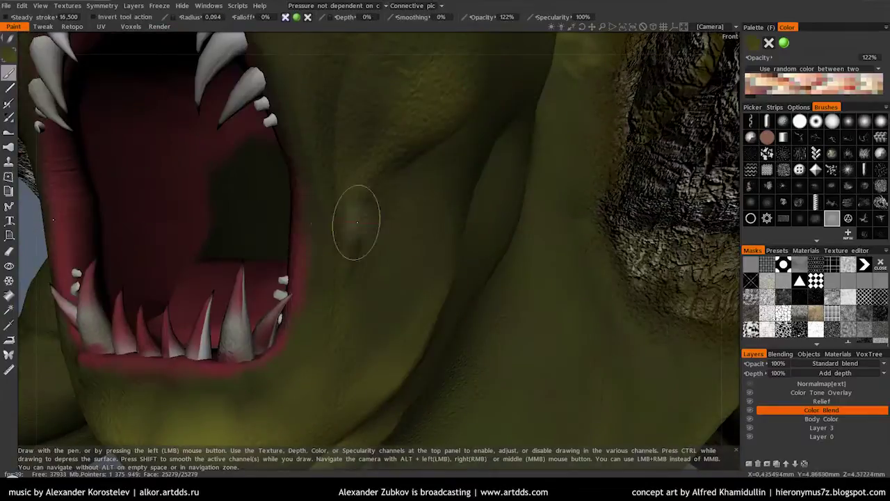
key(c)
click(327, 215)
key(Escape)
key(c)
key(Escape)
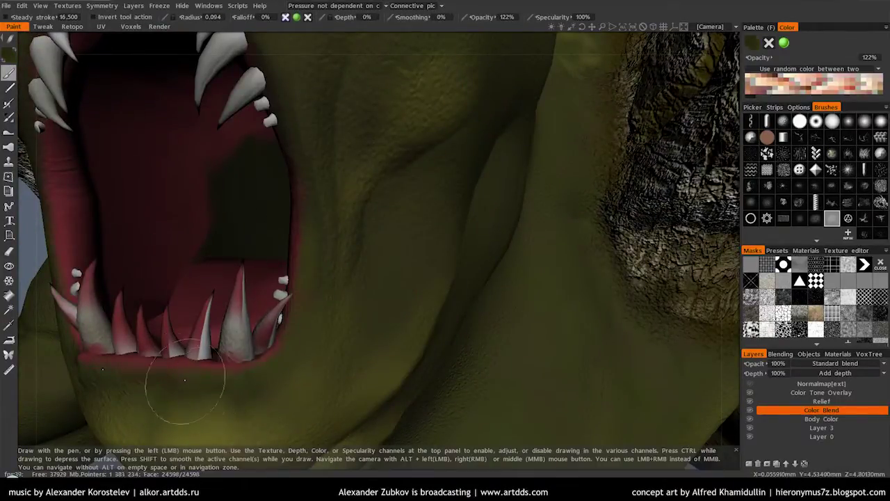
alt+right_drag(308, 224, 295, 238)
key(c)
click(301, 197)
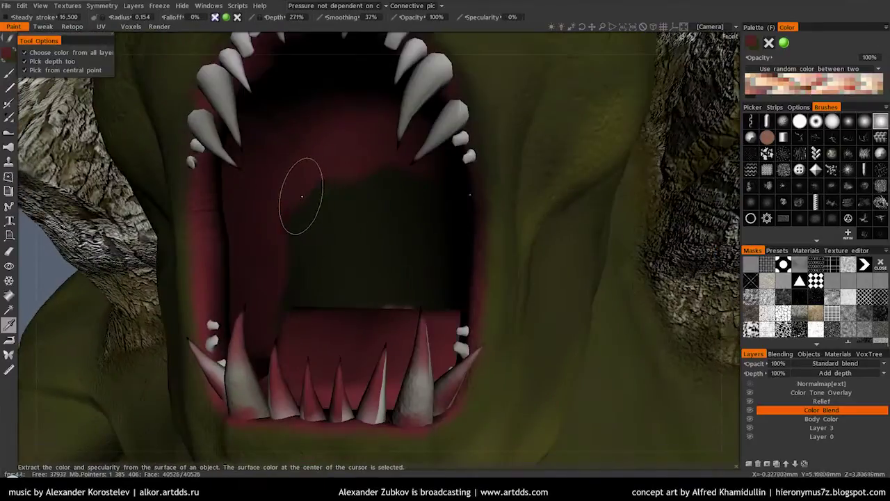
click(324, 168)
From a three-quarter view, sample a darker red from the ogre's head.
mouse_move(368, 248)
alt+right_down()
mouse_move(357, 155)
mouse_move(364, 125)
alt+right_up()
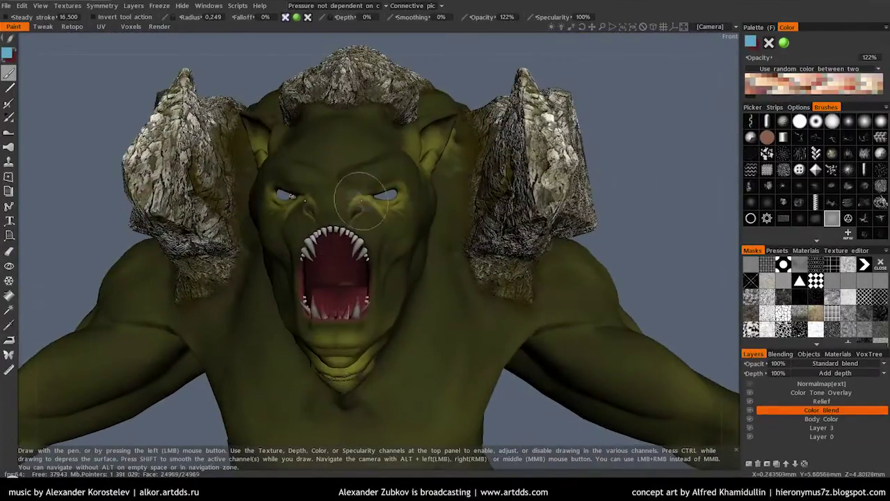
alt+drag(348, 199, 288, 192)
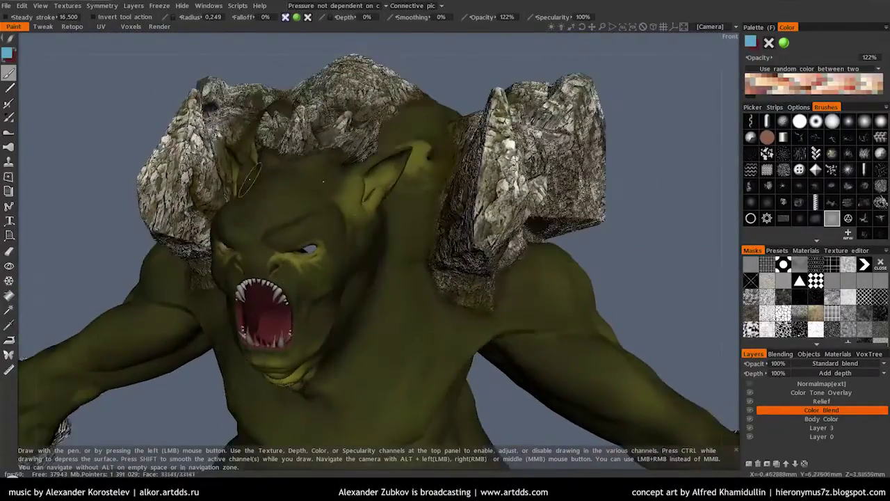
key(c)
click(285, 192)
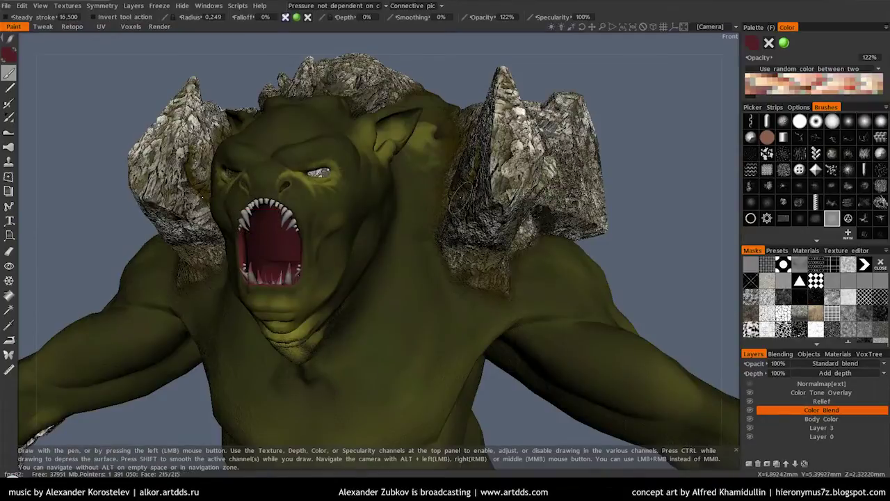
Make the Relief layer the layer that receives paint.
scroll(471, 274, up, 3)
click(821, 401)
scroll(530, 324, up, 2)
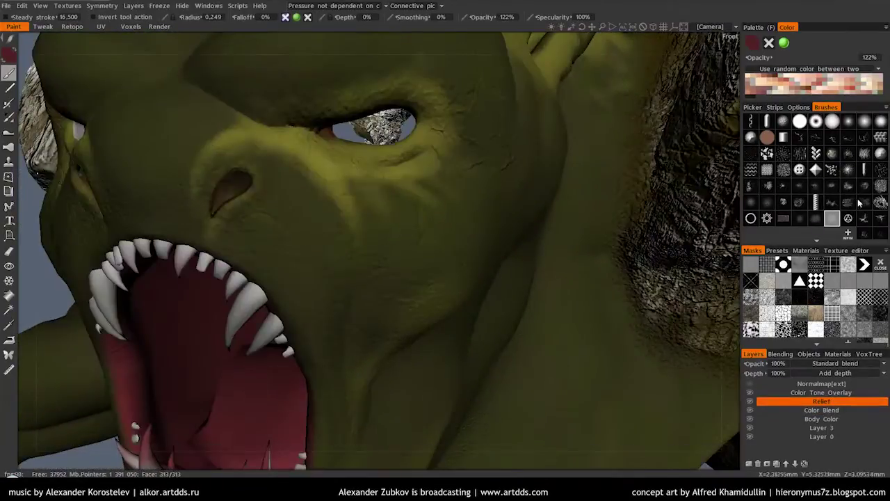
Sample the cheek's skin colour, try dots on the snout, and undo the white dots.
key(v)
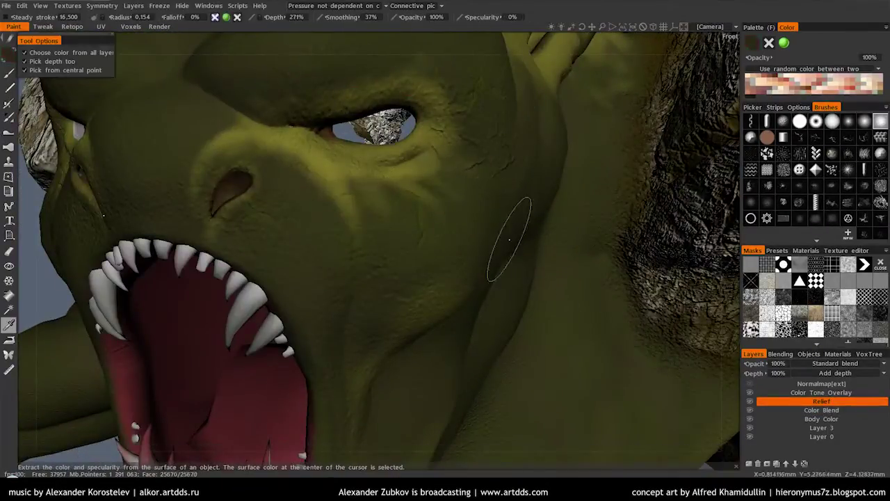
click(408, 199)
key(Return)
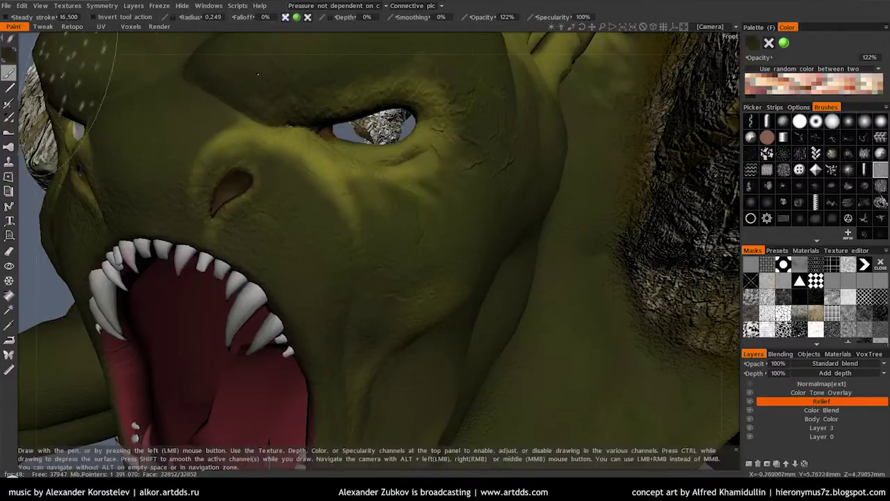
mouse_move(324, 235)
mouse_down()
mouse_move(299, 298)
mouse_move(302, 244)
mouse_up()
key(ctrl+z)
Paint dark bump dots over the snout and cheek, reducing brush depth to 9%.
drag(487, 17, 473, 17)
drag(358, 16, 369, 17)
drag(292, 195, 361, 229)
right_drag(285, 76, 264, 87)
alt+drag(250, 89, 322, 118)
Lower brush depth to 5% and dot bumps across the snout, chin and throat.
drag(358, 16, 351, 17)
alt+right_drag(339, 273, 362, 292)
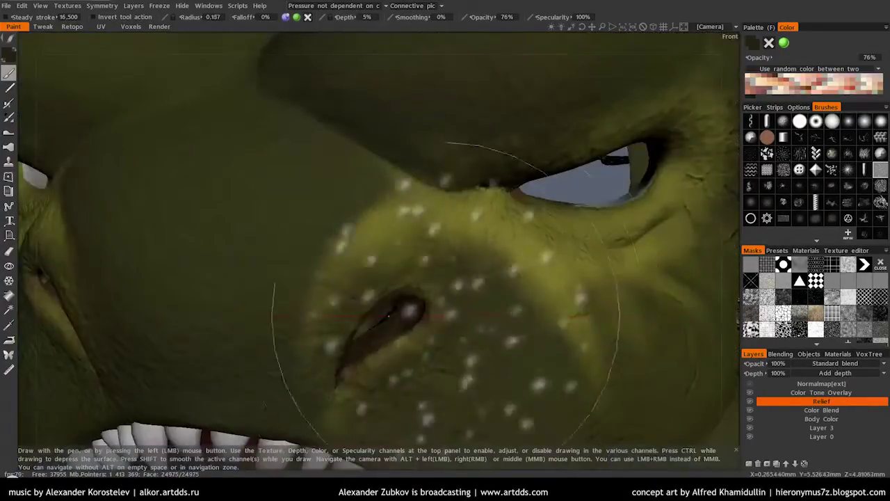
alt+drag(361, 292, 381, 271)
mouse_move(373, 217)
alt+mouse_down()
mouse_move(368, 242)
mouse_move(327, 275)
mouse_move(413, 224)
mouse_move(304, 167)
mouse_move(252, 374)
mouse_move(423, 253)
mouse_move(343, 272)
mouse_move(339, 191)
alt+mouse_up()
mouse_move(239, 238)
alt+mouse_down()
mouse_move(431, 235)
mouse_move(252, 160)
alt+mouse_up()
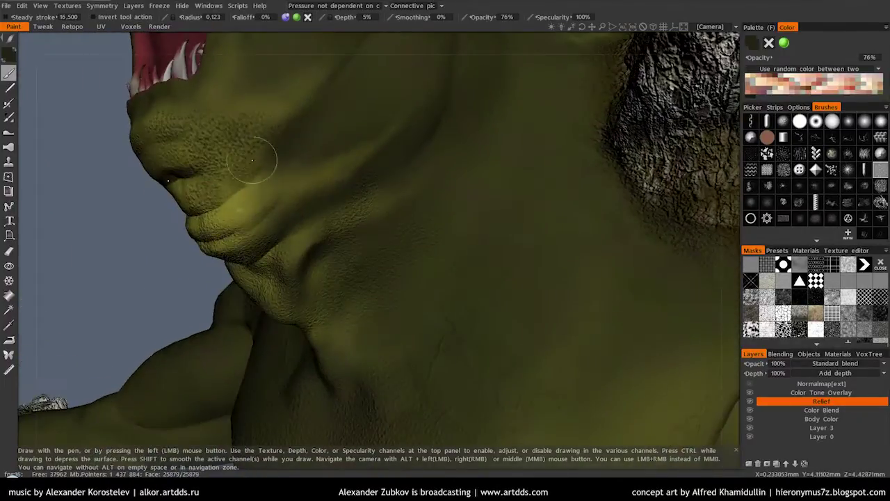
Show the brush stroke options and work around the neck, head and ear.
click(798, 107)
scroll(848, 205, down, 1)
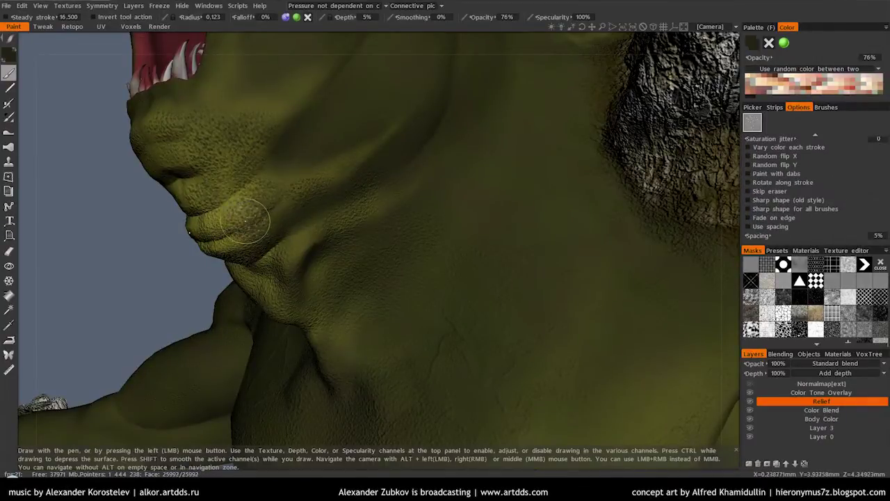
alt+drag(355, 198, 362, 229)
scroll(361, 229, up, 3)
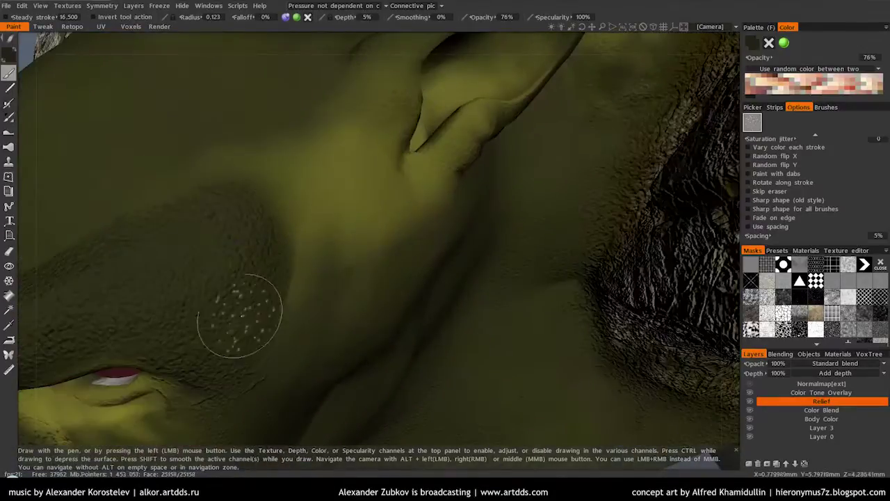
scroll(356, 182, down, 5)
alt+drag(274, 174, 294, 201)
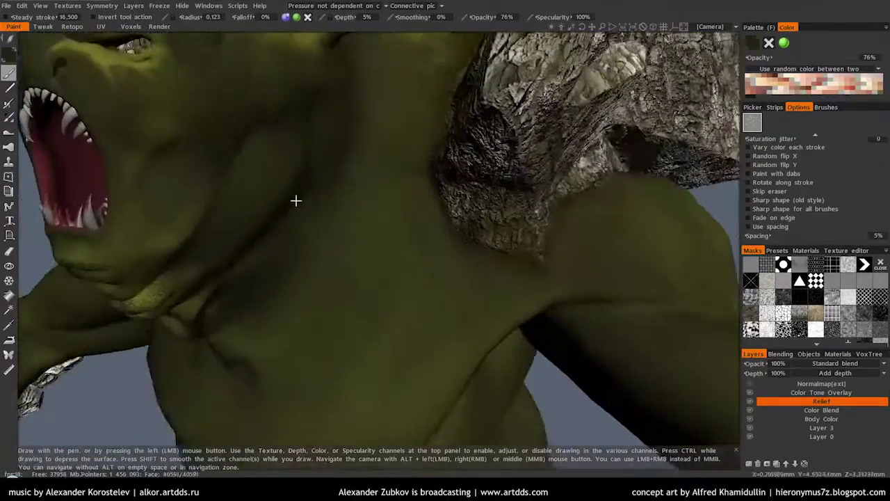
scroll(304, 220, up, 3)
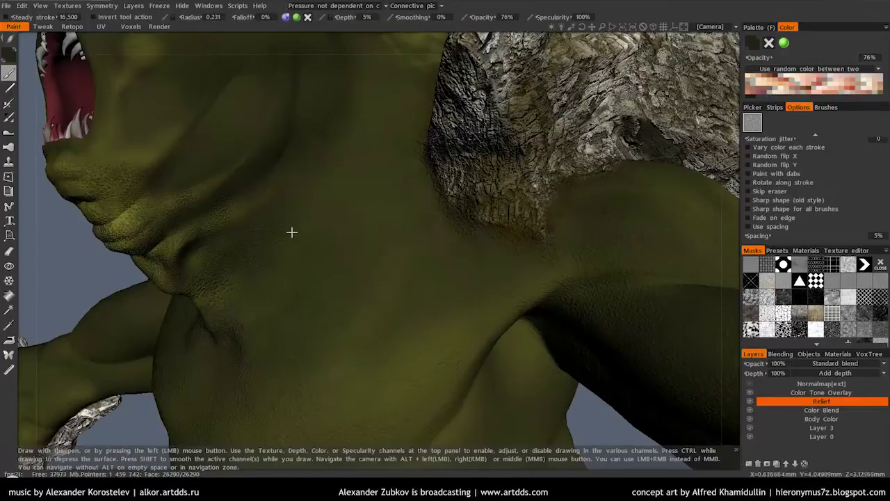
scroll(291, 231, down, 4)
scroll(465, 206, up, 3)
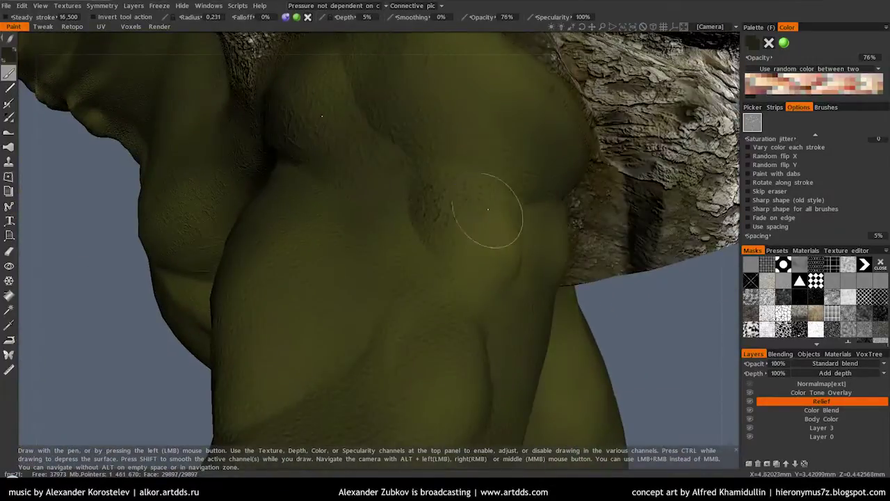
Bring the chest and shoulder into a front view, leaving symmetry settings unchanged.
alt+drag(487, 209, 369, 313)
alt+drag(378, 274, 457, 170)
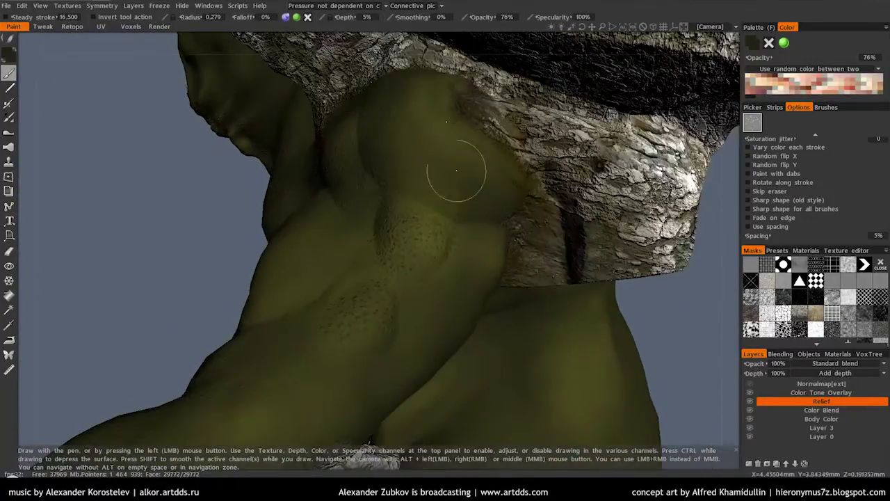
mouse_move(443, 200)
alt+mouse_down()
mouse_move(465, 204)
mouse_move(416, 277)
mouse_move(317, 318)
mouse_move(198, 332)
alt+mouse_up()
mouse_move(283, 289)
alt+mouse_down()
mouse_move(248, 195)
mouse_move(361, 243)
mouse_move(344, 216)
mouse_move(304, 269)
alt+mouse_up()
alt+drag(301, 198, 229, 238)
click(101, 5)
click(132, 29)
Shrink brush radius to 0.349 and paint relief pits across the left pectoral and chest.
right_drag(298, 248, 324, 246)
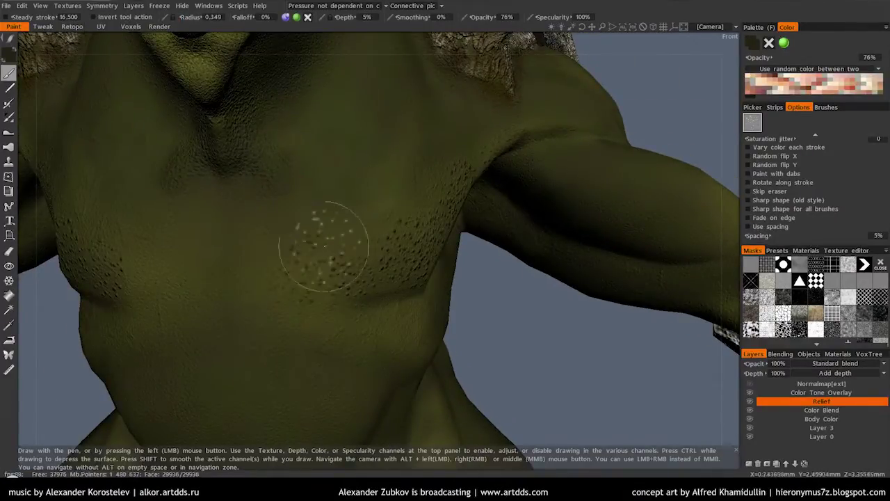
drag(163, 279, 259, 238)
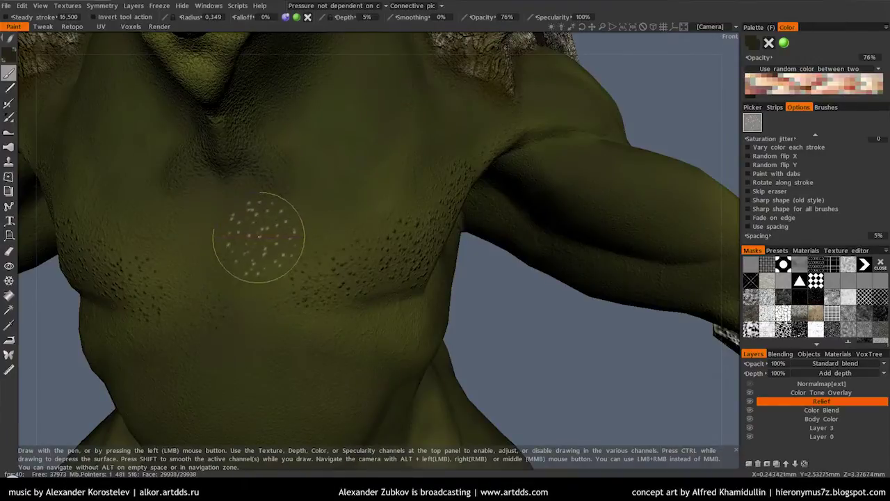
mouse_move(194, 248)
alt+mouse_down()
mouse_move(195, 230)
mouse_move(285, 213)
alt+mouse_up()
alt+drag(282, 251, 245, 273)
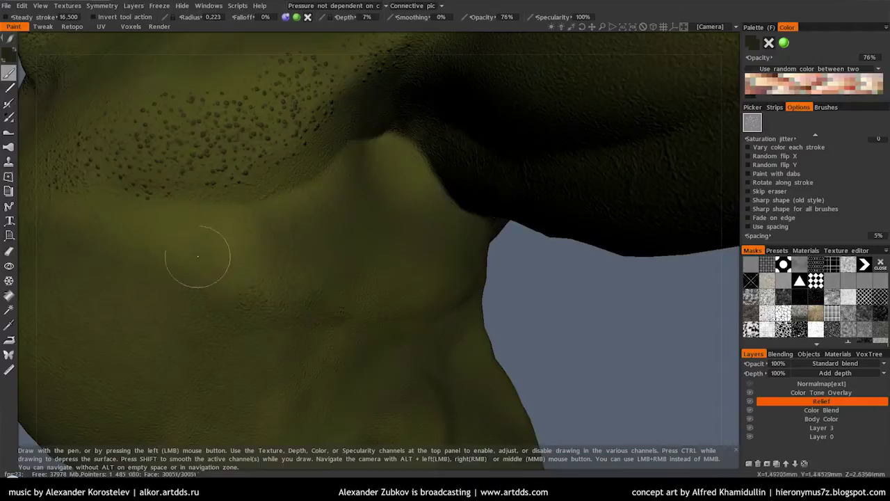
alt+drag(198, 256, 405, 306)
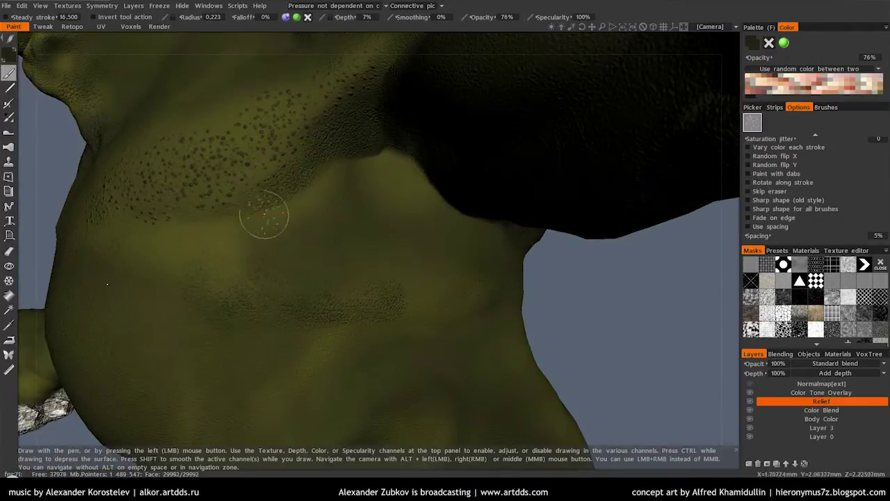
alt+drag(415, 299, 505, 280)
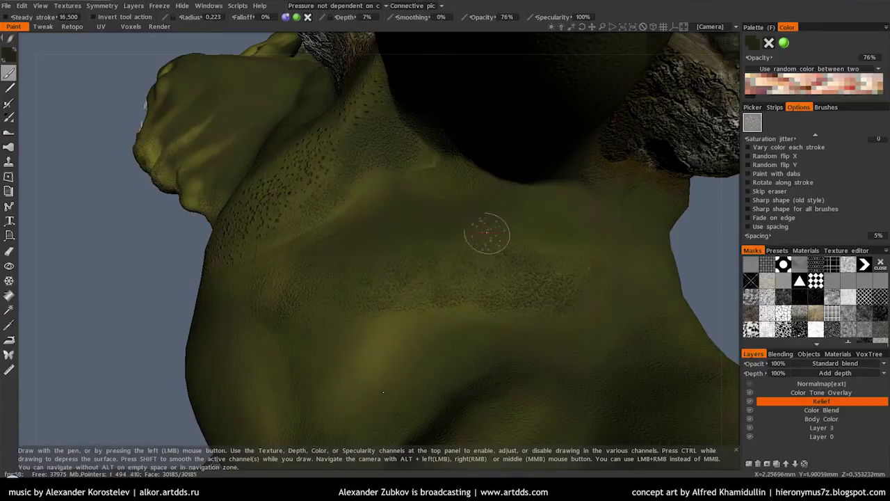
mouse_move(602, 244)
alt+mouse_down()
mouse_move(592, 362)
mouse_move(327, 313)
mouse_move(440, 256)
mouse_move(395, 247)
mouse_move(407, 362)
alt+mouse_up()
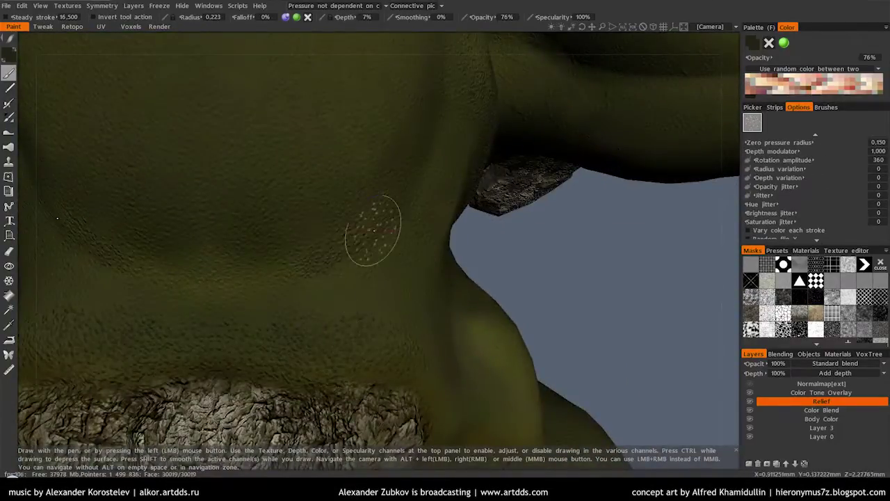
Enlarge brush radius to 0.403 and paint speckled relief dots along the arm.
mouse_move(238, 258)
alt+mouse_down()
mouse_move(378, 194)
mouse_move(308, 301)
alt+mouse_up()
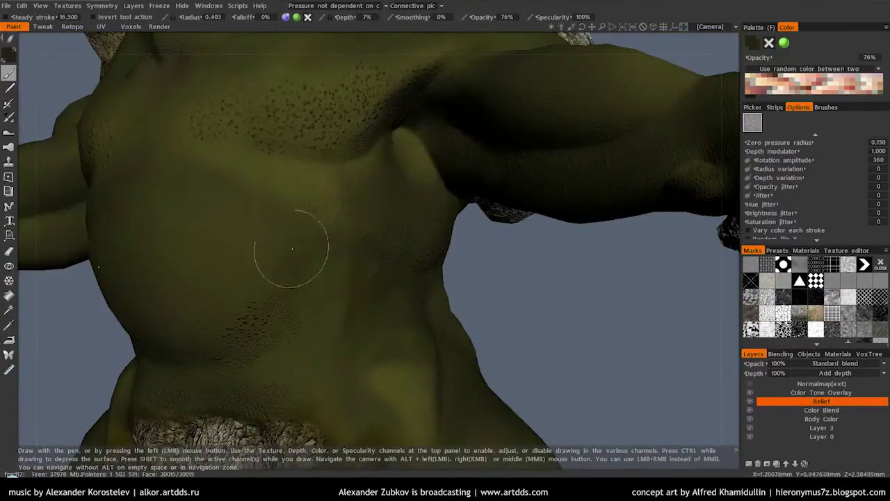
mouse_move(288, 273)
alt+mouse_down()
mouse_move(300, 358)
mouse_move(382, 295)
alt+mouse_up()
mouse_move(370, 364)
alt+mouse_down()
mouse_move(304, 280)
mouse_move(408, 327)
mouse_move(356, 262)
mouse_move(345, 197)
alt+mouse_up()
mouse_move(372, 161)
mouse_down()
mouse_move(307, 201)
mouse_move(324, 239)
mouse_move(417, 230)
mouse_move(351, 312)
mouse_move(282, 244)
mouse_up()
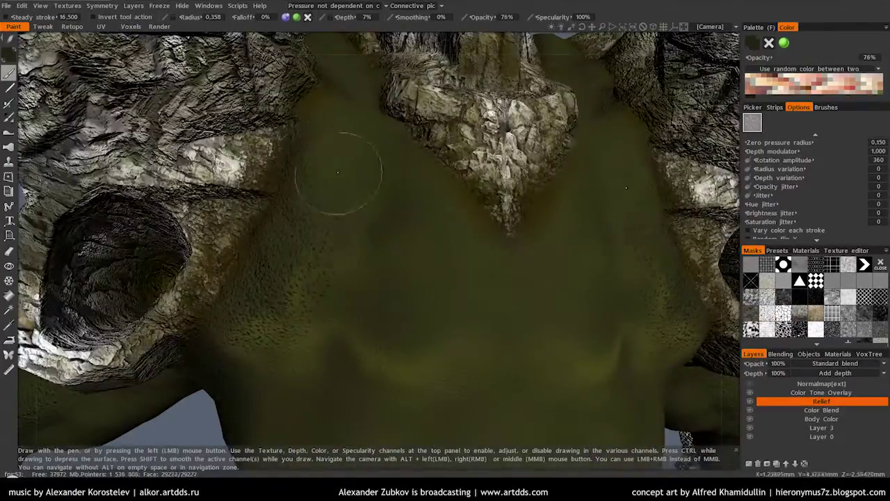
Paint stipple spots onto the mossy bulge under the arm, shrinking radius to 0.156.
mouse_move(223, 346)
alt+mouse_down()
mouse_move(384, 135)
mouse_move(327, 198)
mouse_move(308, 264)
alt+mouse_up()
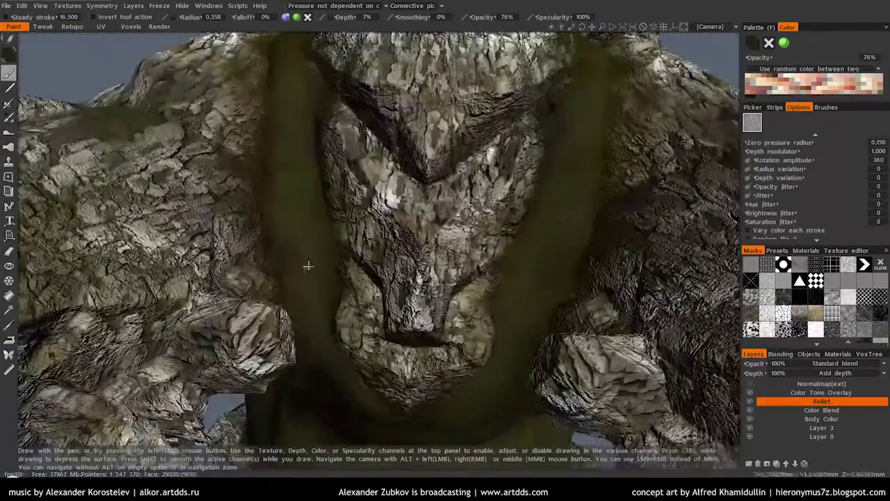
mouse_move(282, 223)
alt+mouse_down()
mouse_move(350, 334)
mouse_move(334, 292)
mouse_move(391, 251)
alt+mouse_up()
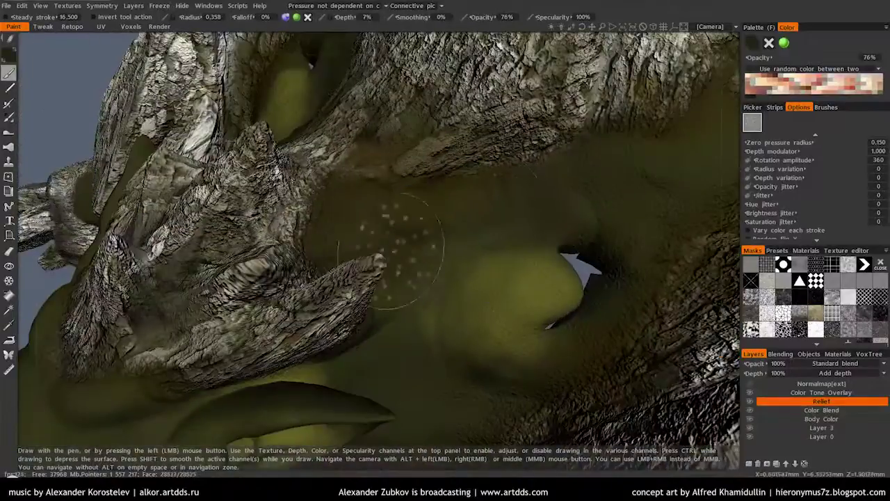
mouse_move(466, 311)
mouse_down()
mouse_move(536, 368)
mouse_move(496, 255)
mouse_move(473, 284)
mouse_up()
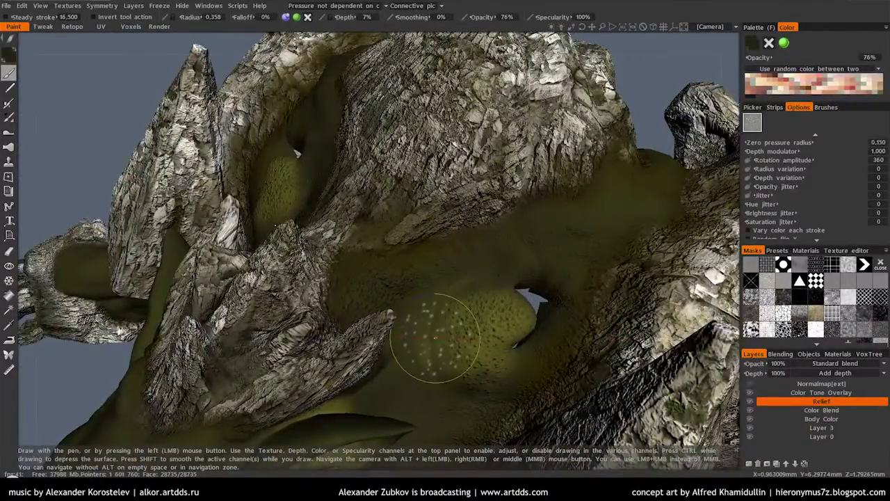
alt+drag(459, 339, 469, 290)
alt+right_drag(468, 290, 407, 348)
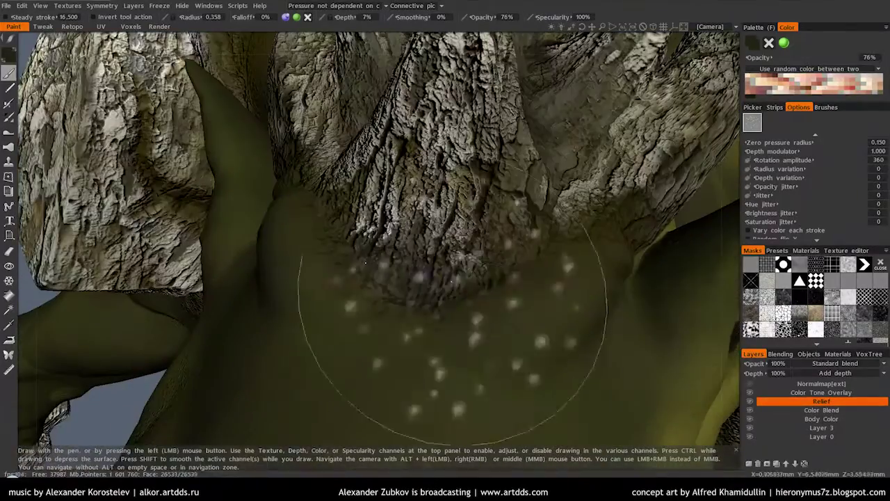
Work around the waist and legs, enlarging the brush radius to 0.329, then 0.655.
mouse_move(543, 348)
alt+mouse_down()
mouse_move(397, 174)
mouse_move(409, 192)
mouse_move(359, 193)
alt+mouse_up()
alt+right_drag(360, 192, 425, 341)
alt+drag(425, 340, 366, 278)
alt+right_drag(366, 279, 405, 274)
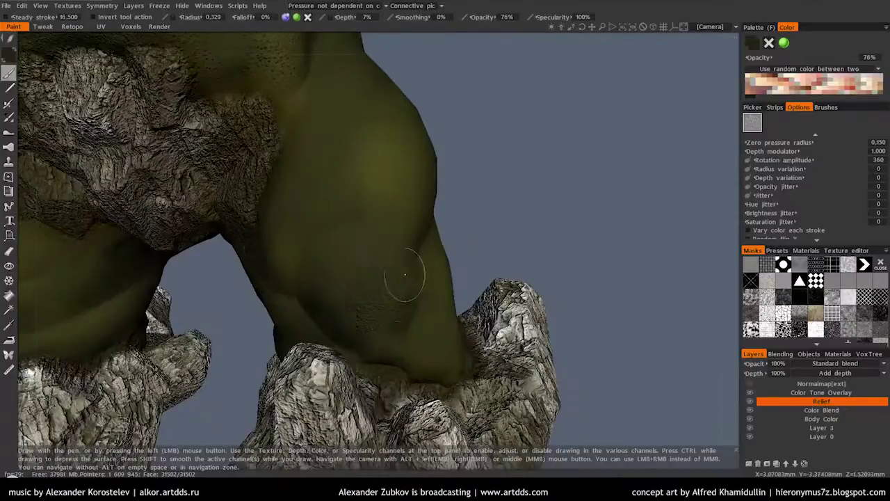
alt+drag(407, 301, 355, 338)
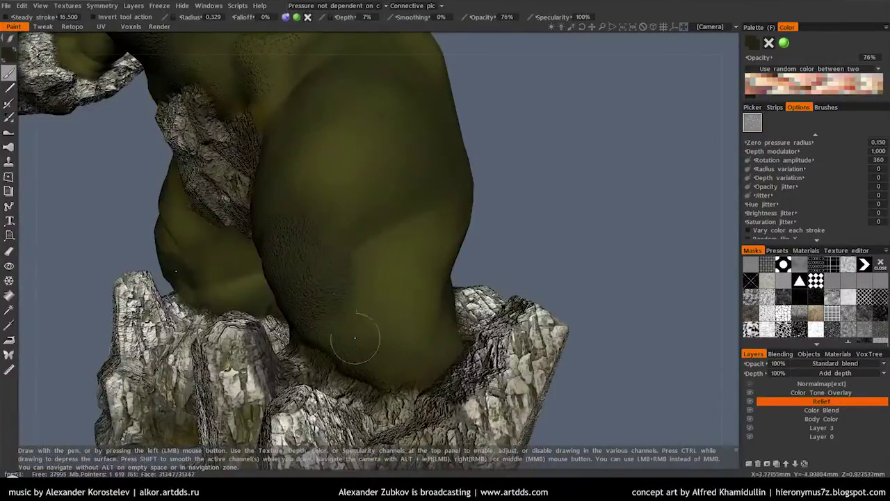
alt+drag(353, 285, 286, 237)
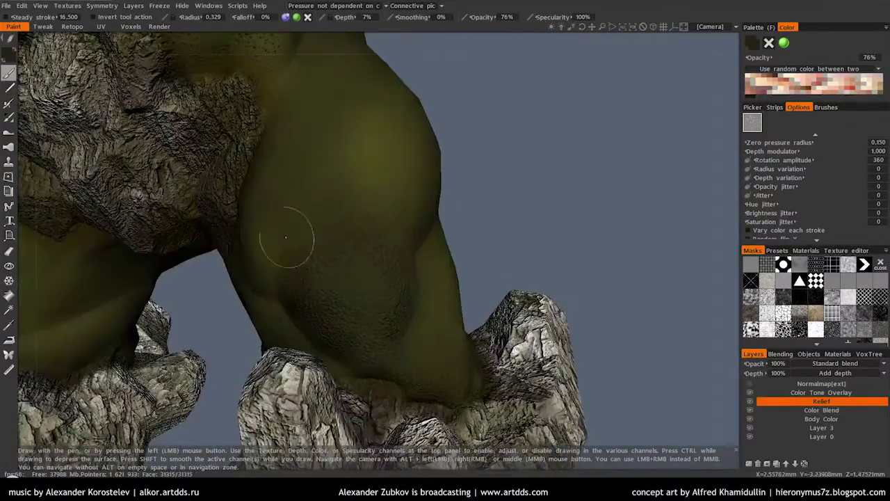
alt+right_drag(418, 251, 445, 222)
alt+drag(445, 223, 415, 199)
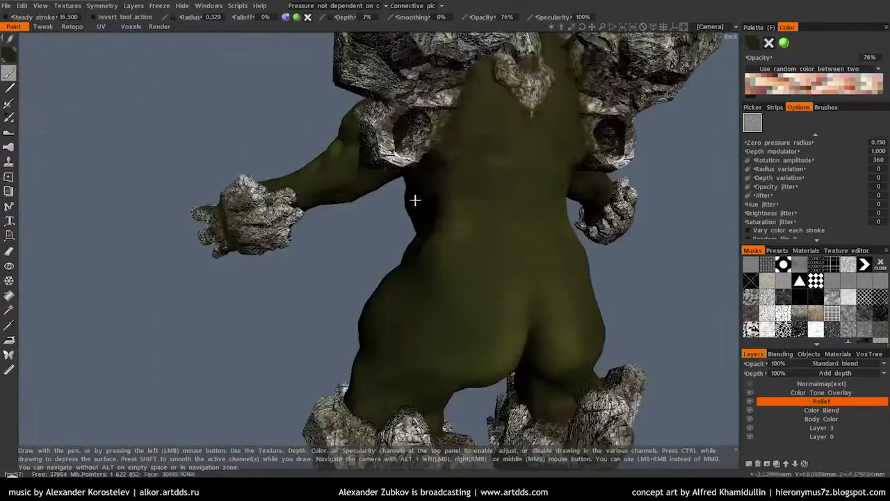
alt+right_drag(415, 199, 492, 254)
Paint dark stipple down the back toward the waist and hips.
drag(546, 138, 559, 261)
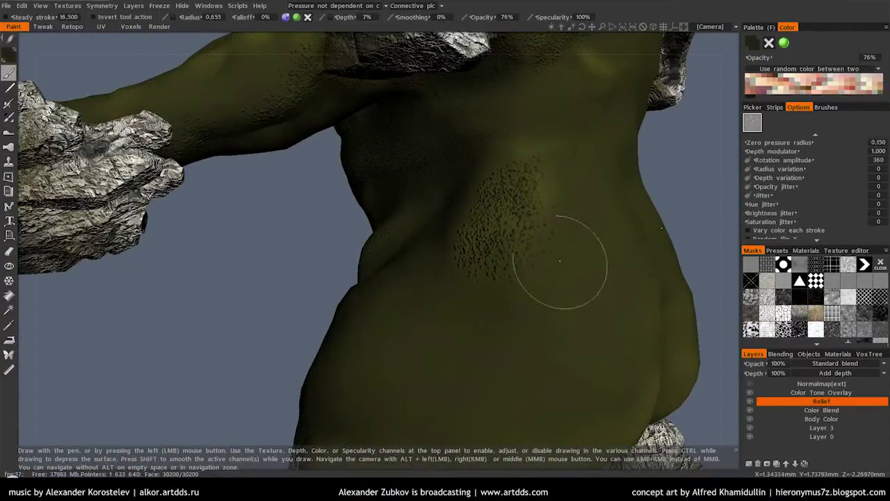
mouse_move(523, 177)
alt+mouse_down()
mouse_move(489, 177)
mouse_move(550, 195)
alt+mouse_up()
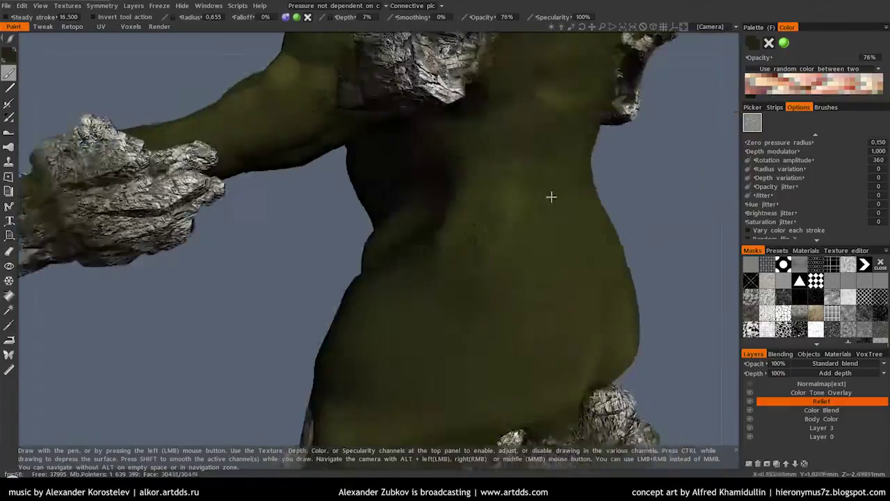
alt+right_drag(550, 195, 431, 250)
alt+drag(431, 350, 407, 333)
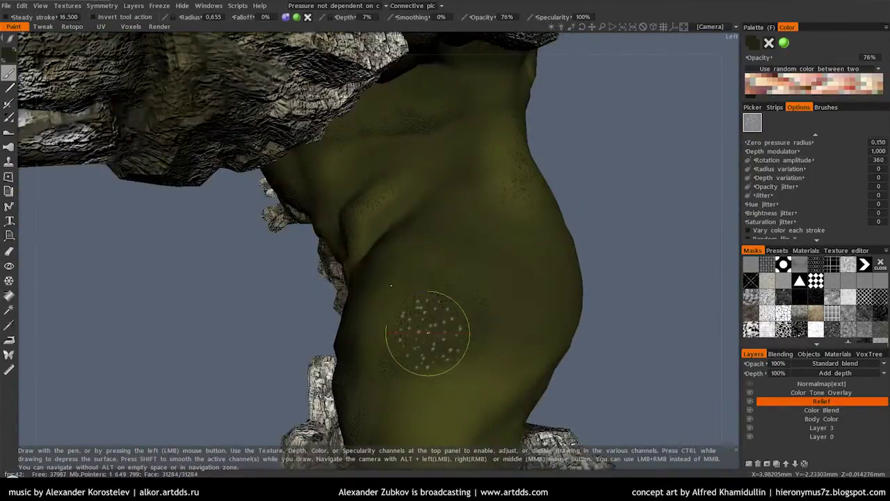
alt+drag(473, 317, 546, 207)
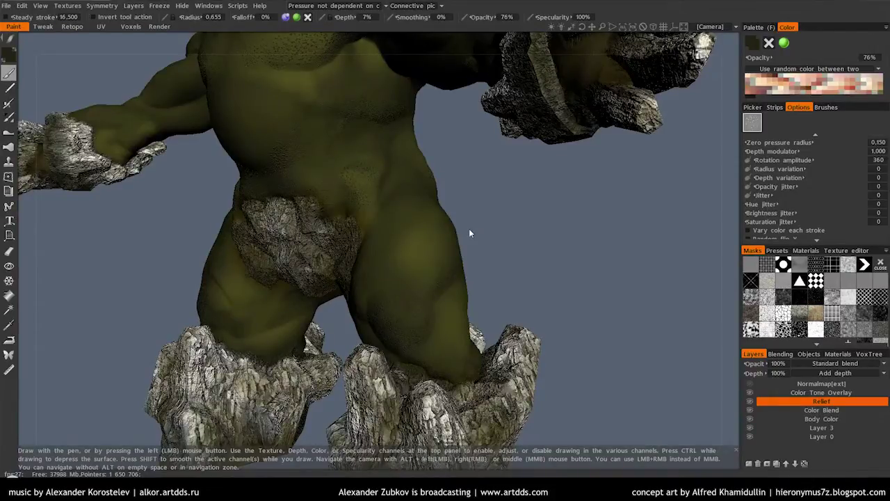
alt+drag(468, 228, 456, 136)
scroll(407, 181, up, 5)
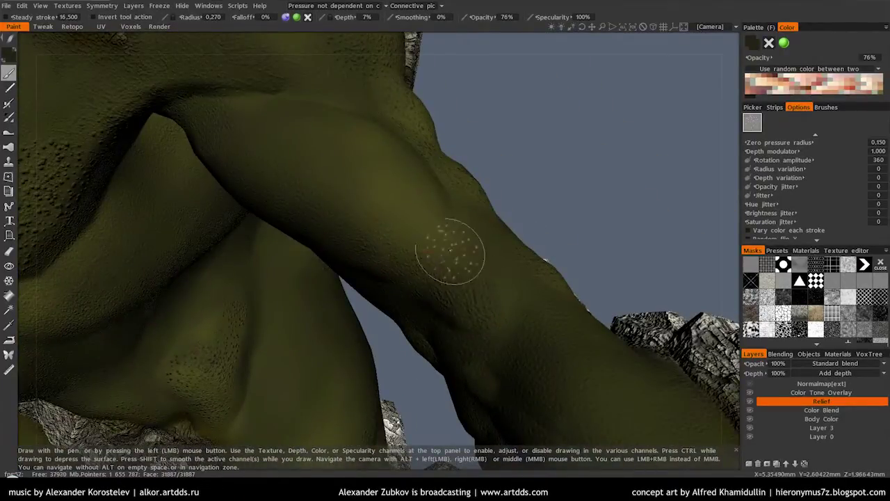
Lower stroke depth to 5% and stipple the arm, forearm and rocky belt.
alt+drag(486, 139, 552, 155)
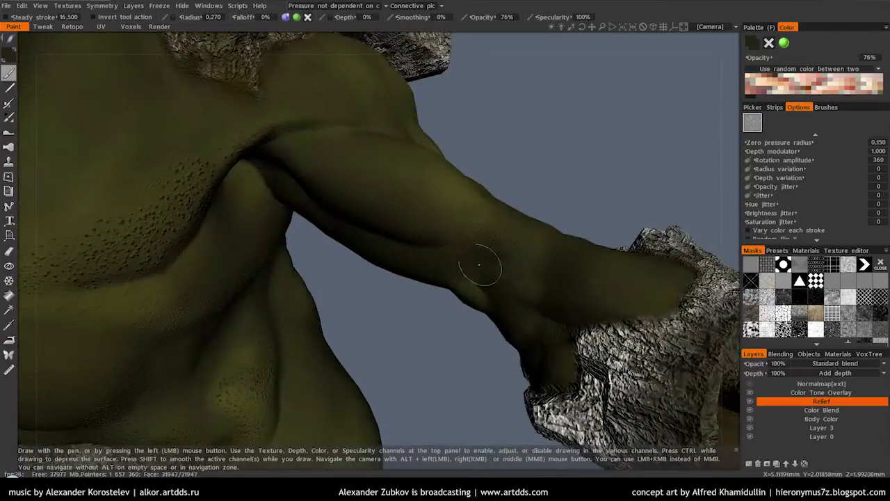
right_drag(581, 249, 543, 289)
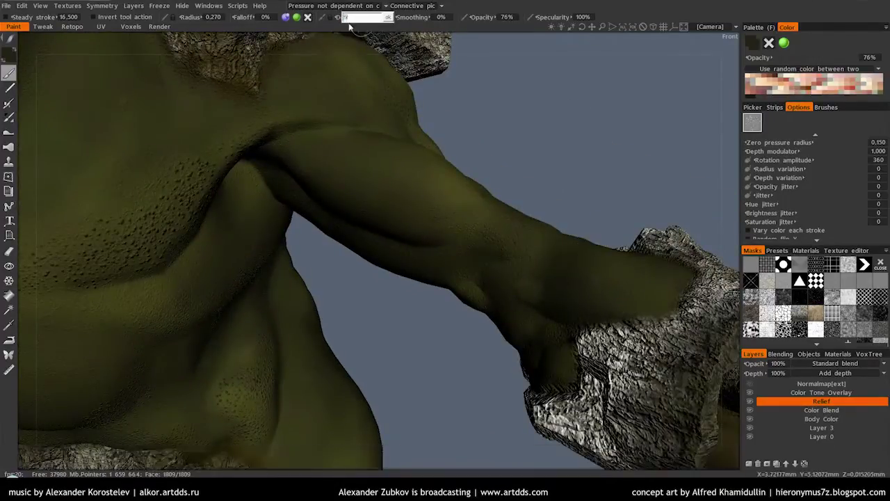
alt+drag(678, 271, 621, 281)
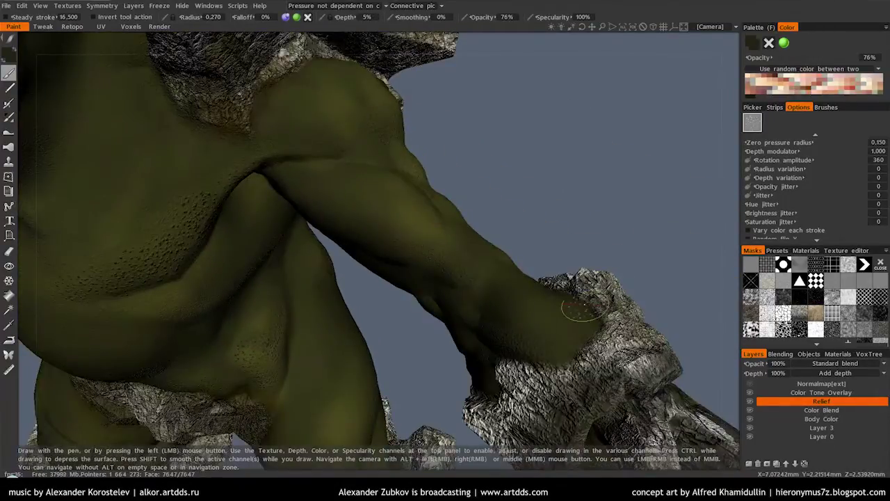
scroll(582, 309, down, 5)
alt+drag(562, 274, 570, 218)
scroll(570, 218, up, 5)
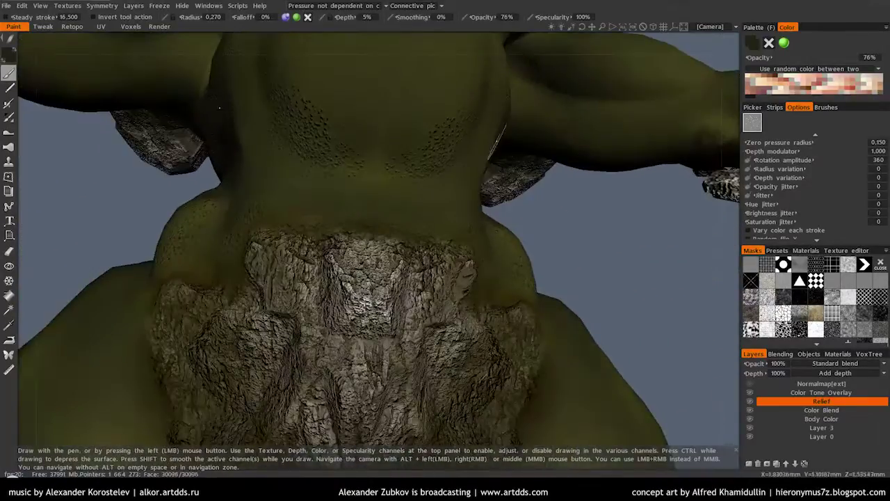
scroll(402, 146, down, 5)
scroll(381, 198, up, 5)
mouse_move(407, 132)
alt+mouse_down()
mouse_move(382, 199)
mouse_move(224, 204)
mouse_move(207, 187)
mouse_move(333, 247)
alt+mouse_up()
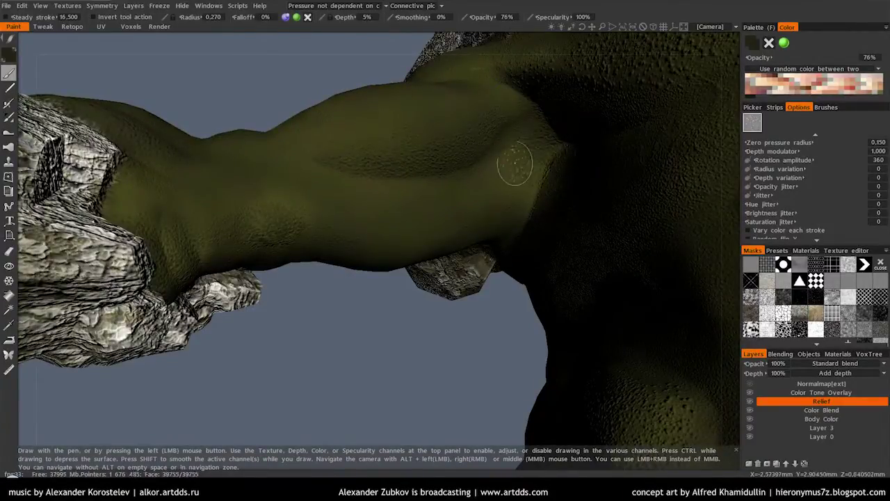
mouse_move(532, 142)
alt+mouse_down()
mouse_move(544, 199)
mouse_move(571, 159)
mouse_move(501, 167)
mouse_move(562, 194)
mouse_move(528, 209)
alt+mouse_up()
scroll(562, 195, down, 5)
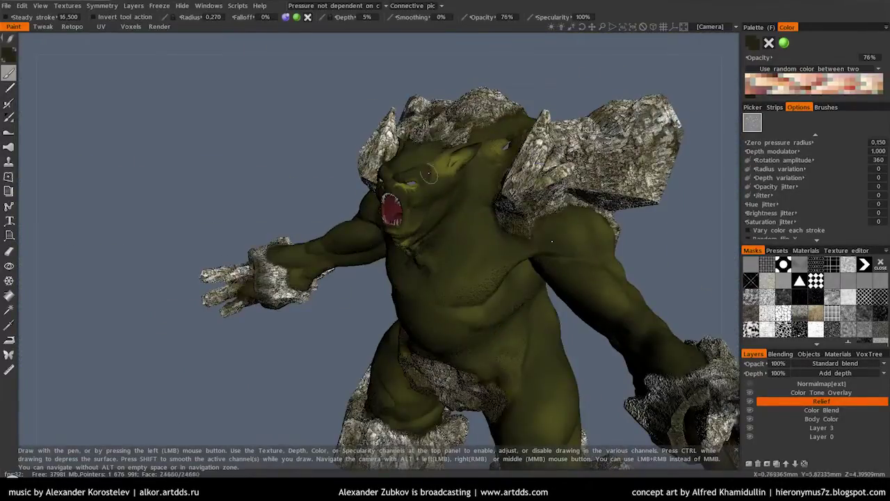
Pick and confirm a bright red paint colour.
drag(318, 168, 303, 163)
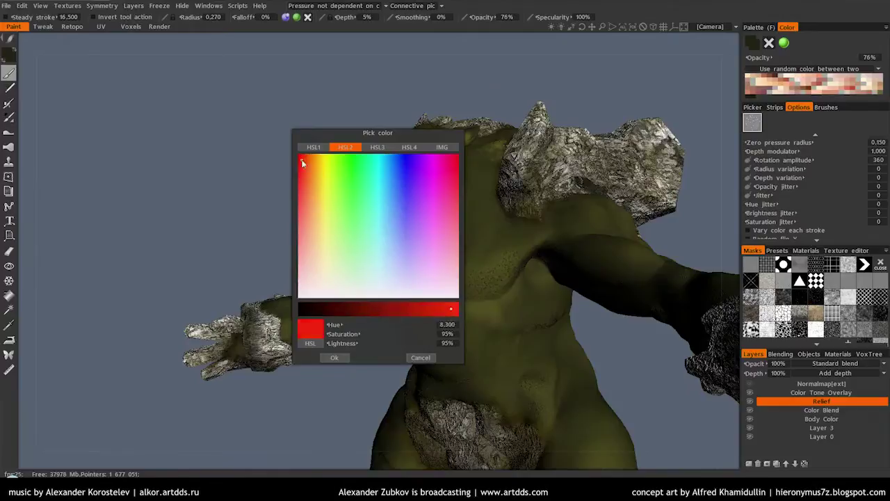
key(v)
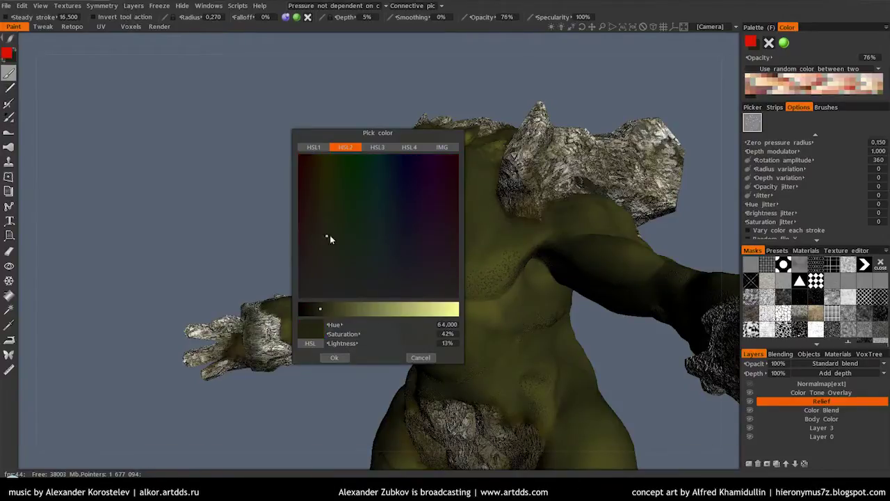
click(334, 357)
alt+drag(570, 141, 486, 209)
Choose a different brush shape and set stroke depth to -15%.
click(826, 107)
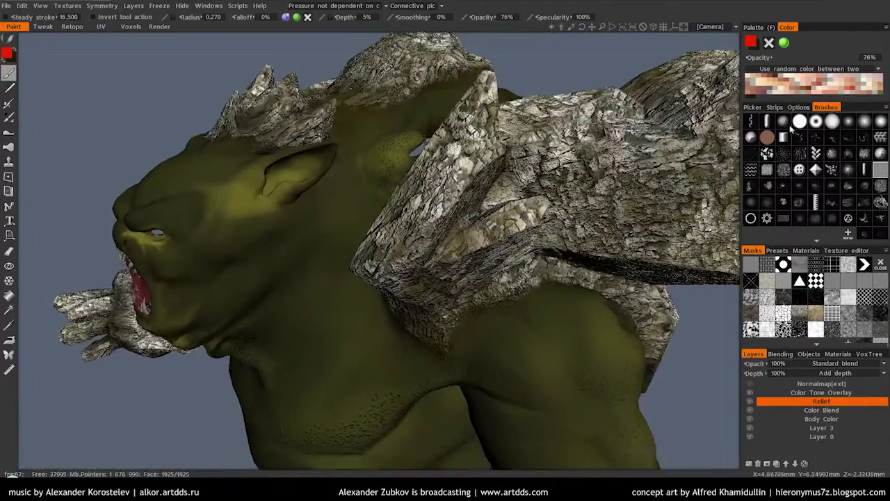
click(865, 218)
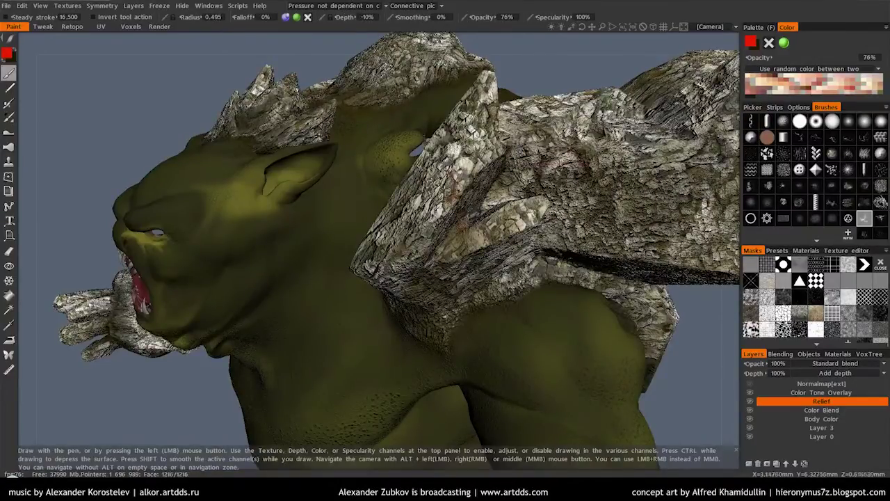
click(367, 17)
text(-15)
key(Return)
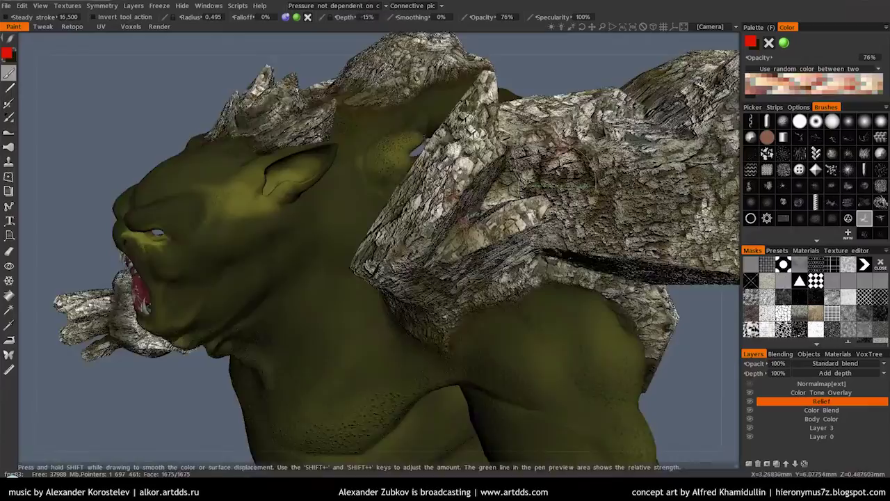
Paint recessed red cracks over the rock wing and back, adjusting the mirrored painting setting.
alt+drag(376, 278, 418, 264)
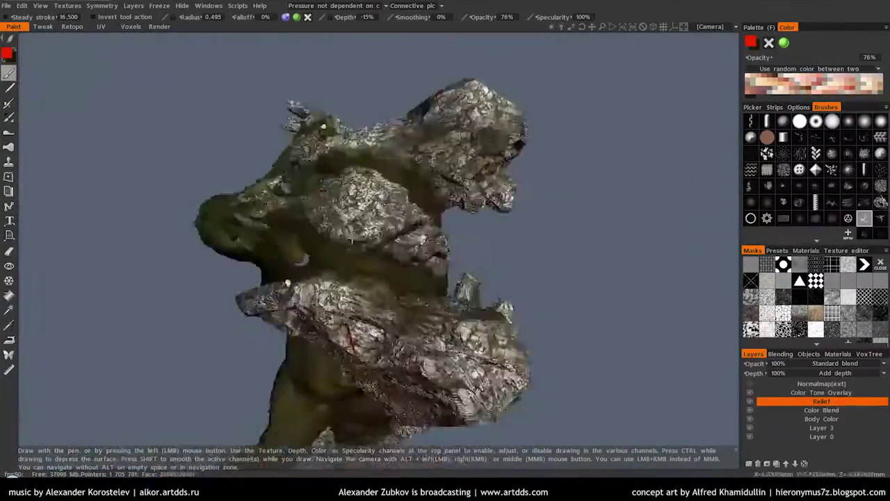
mouse_move(345, 311)
alt+mouse_down()
mouse_move(389, 299)
mouse_move(431, 265)
mouse_move(400, 390)
alt+mouse_up()
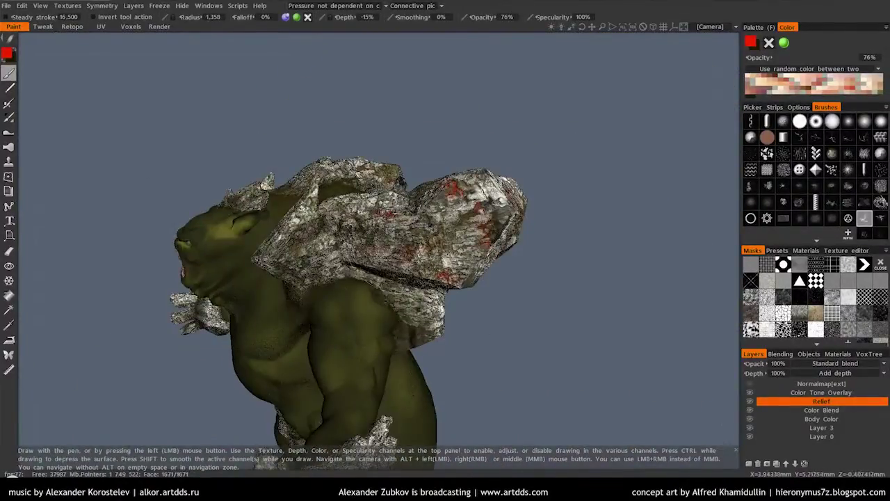
scroll(431, 278, up, 5)
mouse_move(431, 278)
alt+mouse_down()
mouse_move(403, 299)
mouse_move(418, 292)
mouse_move(122, 78)
alt+mouse_up()
scroll(403, 299, up, 3)
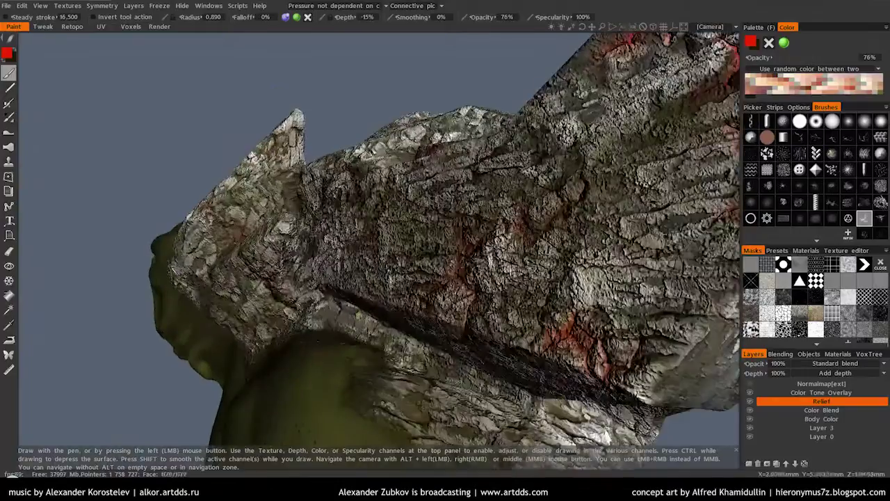
scroll(417, 292, down, 5)
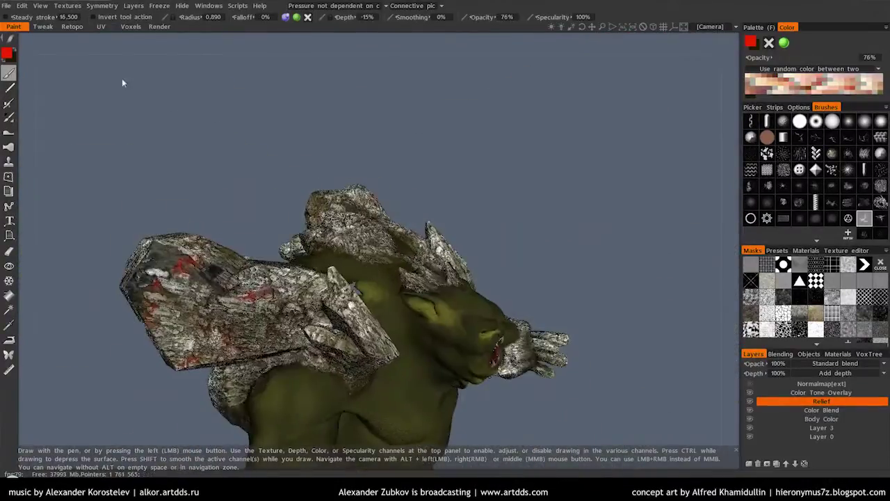
mouse_move(249, 249)
alt+mouse_down()
mouse_move(598, 292)
mouse_move(495, 254)
mouse_move(504, 261)
alt+mouse_up()
scroll(504, 261, up, 5)
click(96, 6)
click(130, 29)
mouse_move(389, 230)
alt+mouse_down()
mouse_move(427, 258)
mouse_move(374, 239)
alt+mouse_up()
Sharply shrink the brush size for fine detail.
scroll(375, 239, up, 5)
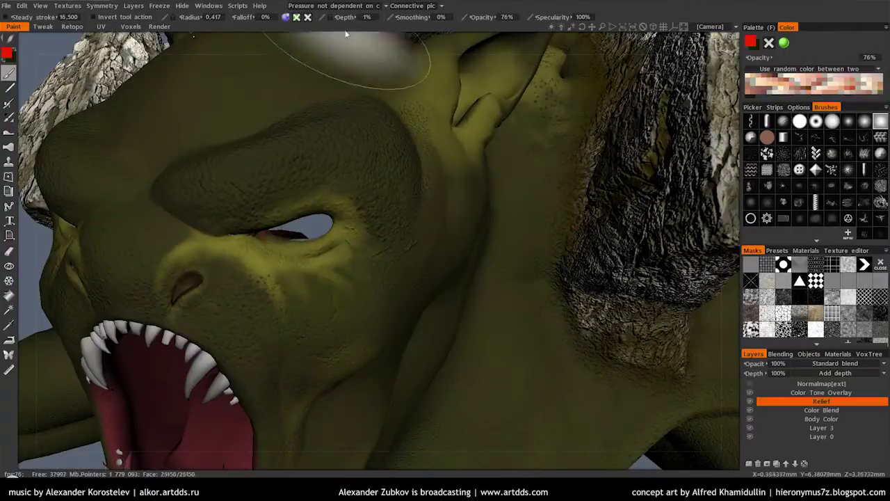
key(bracketleft)
key(bracketleft)
key(bracketleft)
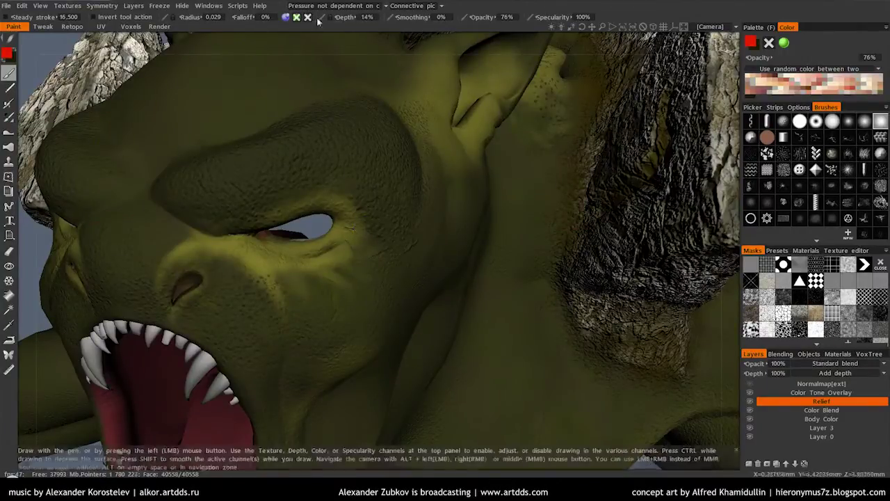
scroll(308, 183, up, 3)
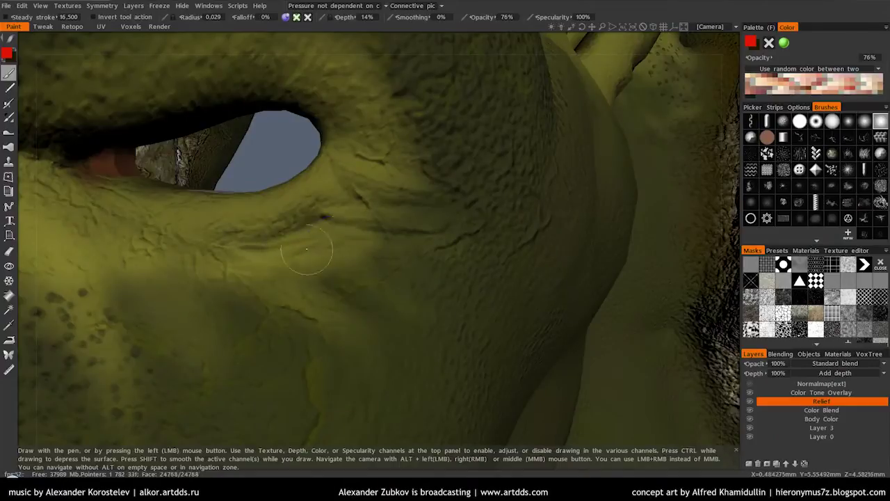
scroll(306, 248, down, 2)
scroll(282, 238, down, 2)
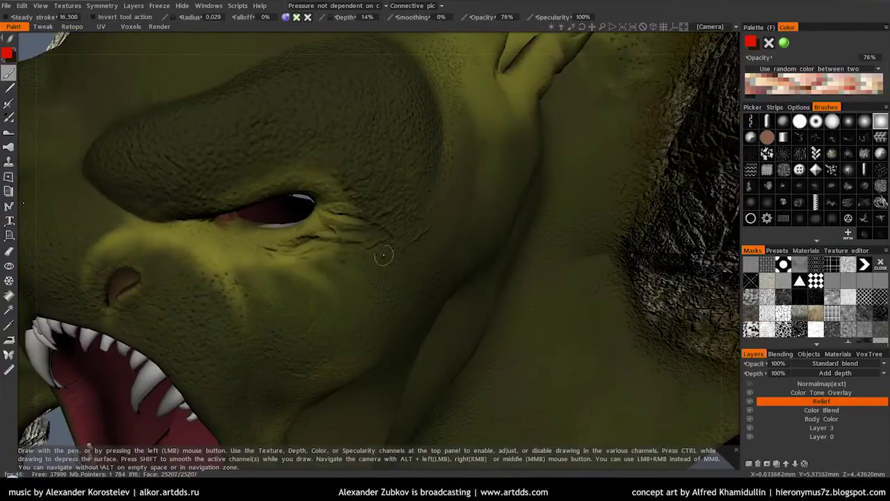
scroll(324, 151, up, 2)
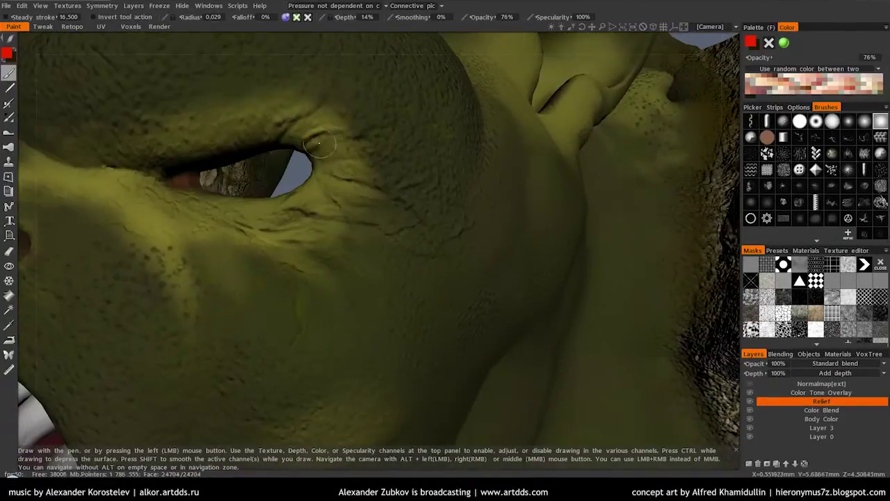
scroll(361, 154, down, 2)
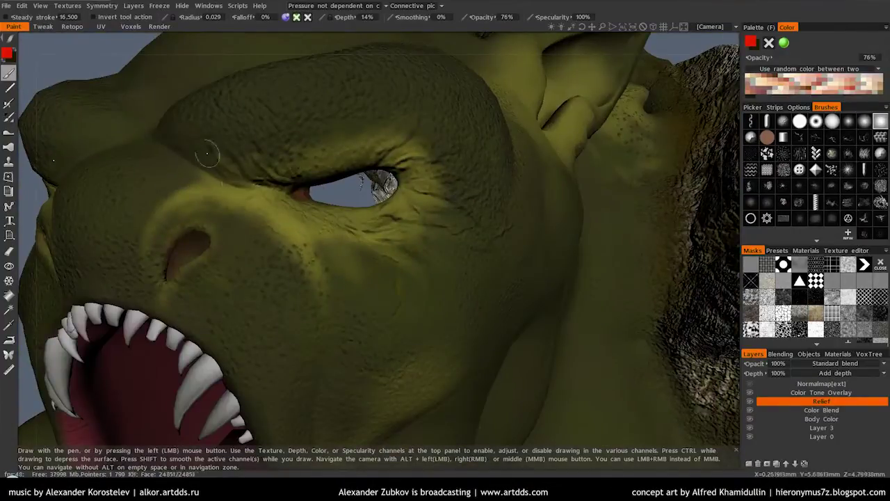
Orbit around the face to inspect the open mouth, teeth and lower jaw.
alt+drag(207, 155, 299, 208)
mouse_move(323, 262)
alt+mouse_down()
mouse_move(304, 319)
mouse_move(402, 206)
alt+mouse_up()
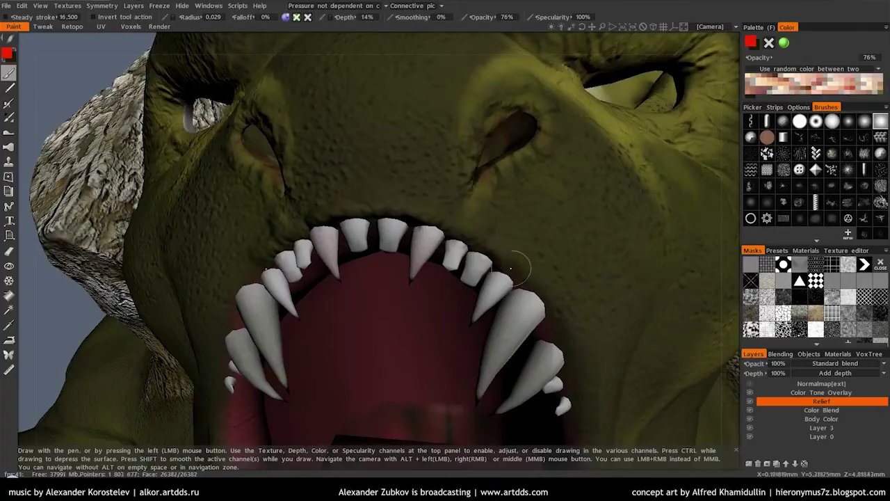
alt+drag(511, 267, 360, 284)
alt+drag(439, 341, 402, 161)
mouse_move(427, 372)
alt+mouse_down()
mouse_move(347, 350)
mouse_move(365, 213)
mouse_move(344, 237)
alt+mouse_up()
mouse_move(330, 379)
alt+mouse_down()
mouse_move(288, 358)
mouse_move(372, 335)
mouse_move(423, 195)
mouse_move(346, 298)
alt+mouse_up()
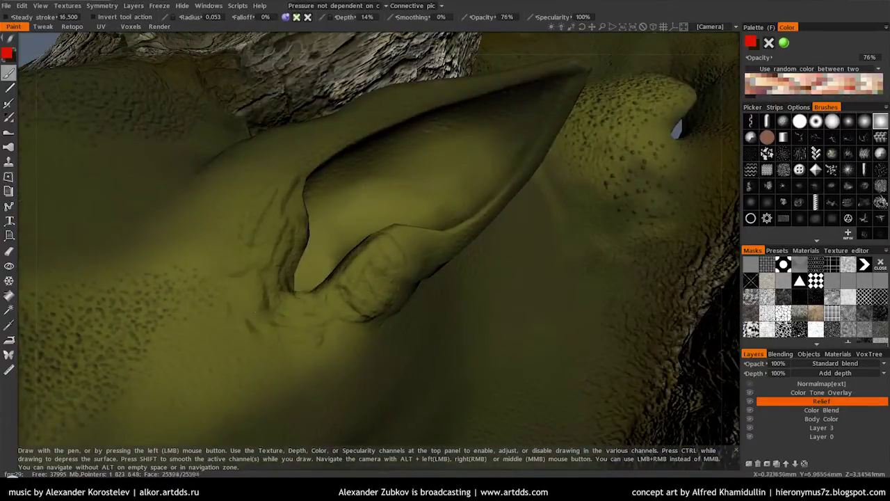
alt+drag(347, 299, 320, 254)
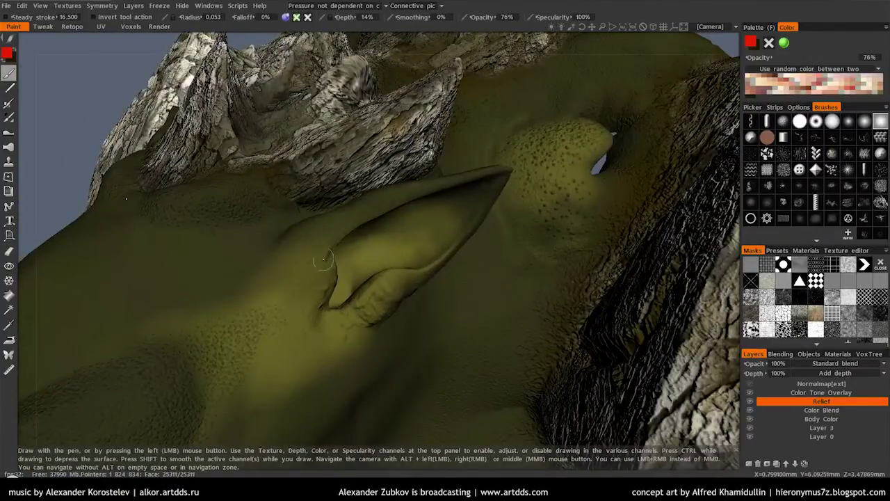
Work over the jaw and neck from the side and below, then show the brush stroke settings.
mouse_move(354, 308)
alt+mouse_down()
mouse_move(328, 248)
mouse_move(301, 294)
mouse_move(313, 288)
mouse_move(293, 181)
alt+mouse_up()
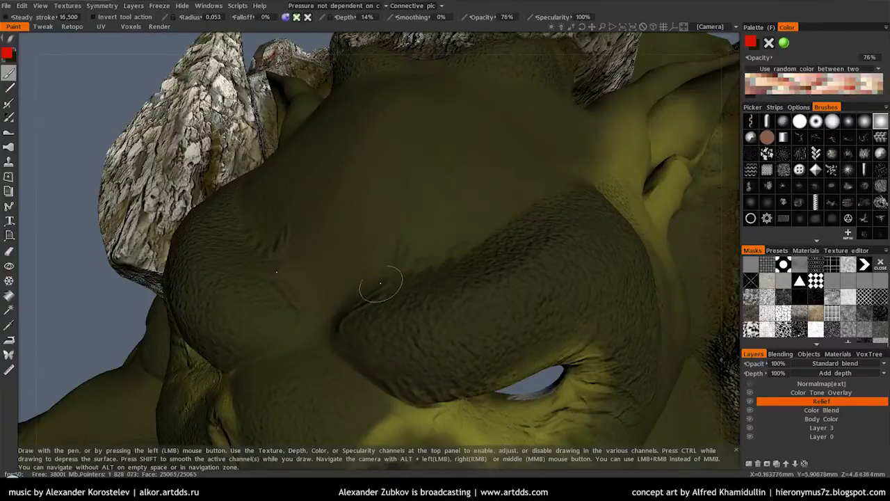
mouse_move(461, 250)
alt+mouse_down()
mouse_move(486, 284)
mouse_move(408, 258)
mouse_move(294, 279)
alt+mouse_up()
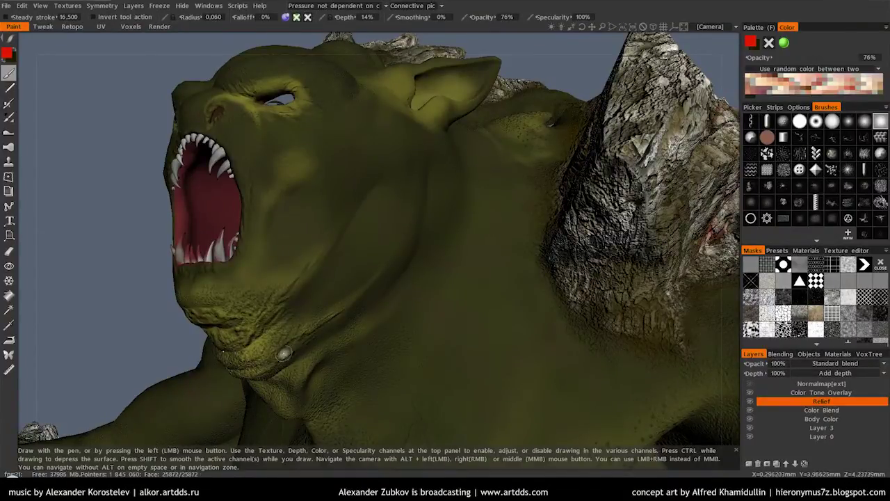
alt+drag(271, 311, 254, 287)
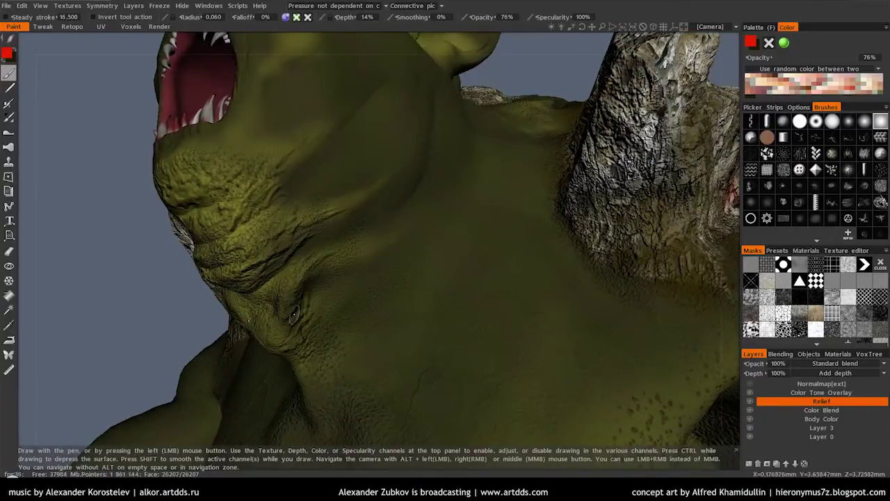
mouse_move(281, 307)
alt+mouse_down()
mouse_move(324, 314)
mouse_move(349, 266)
alt+mouse_up()
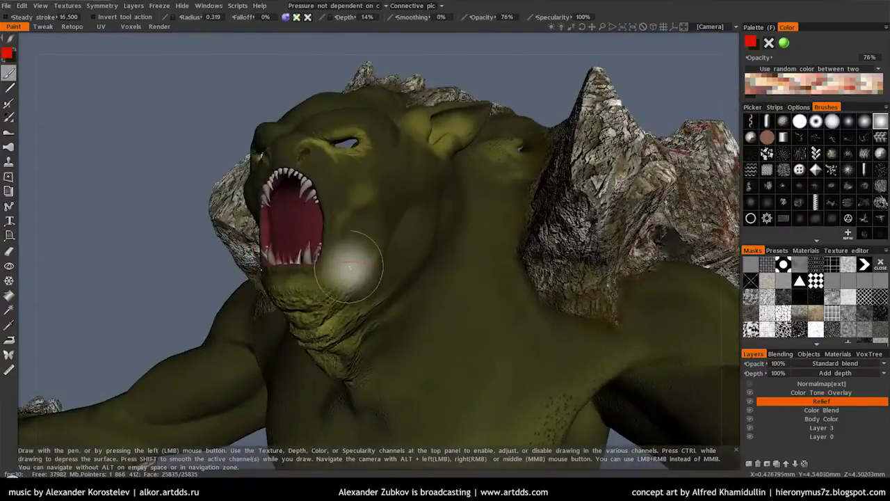
mouse_move(351, 324)
alt+mouse_down()
mouse_move(445, 276)
mouse_move(445, 268)
alt+mouse_up()
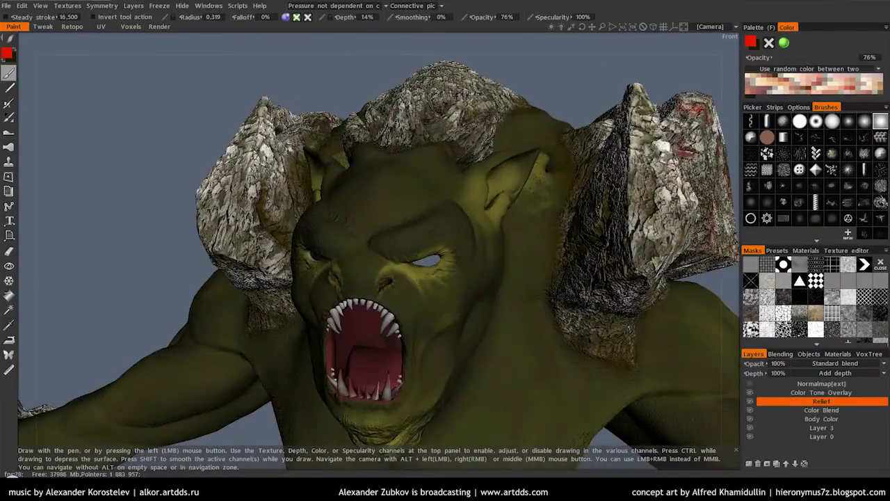
click(798, 107)
alt+right_drag(466, 318, 468, 280)
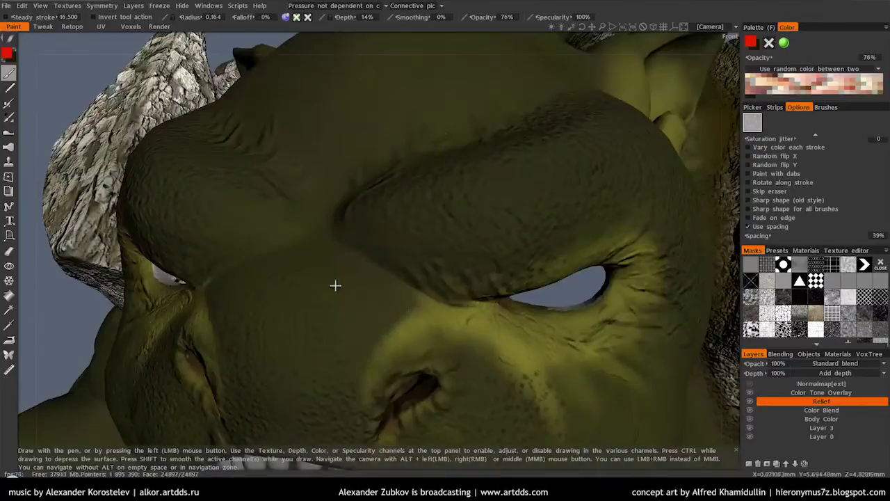
Lower the brush's depth variation to 0.500 in the Options list.
alt+drag(335, 285, 177, 351)
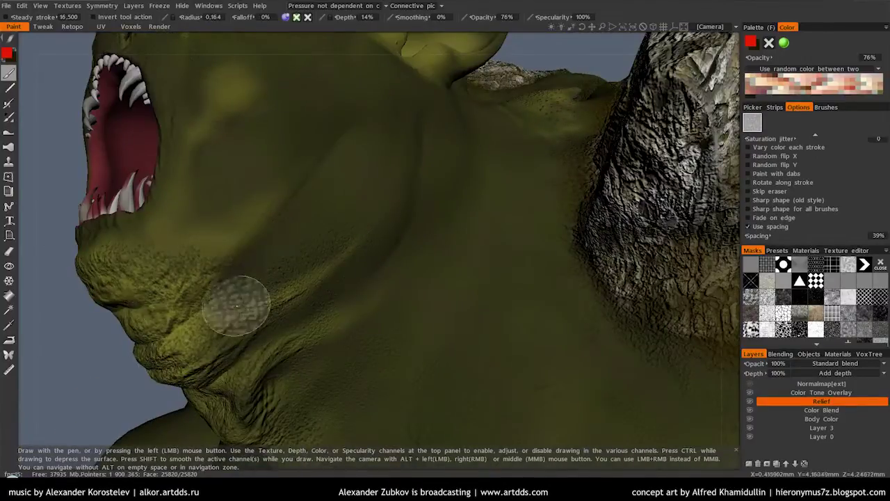
alt+drag(254, 257, 313, 232)
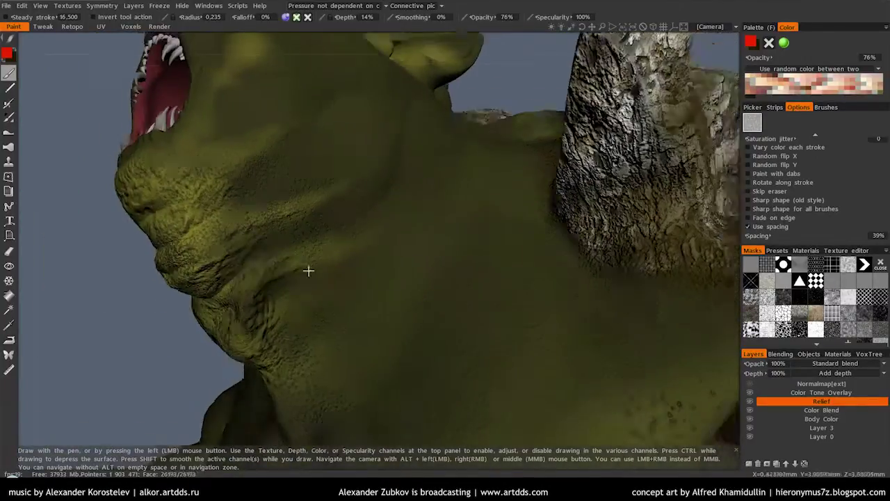
alt+drag(308, 269, 356, 249)
scroll(828, 219, up, 3)
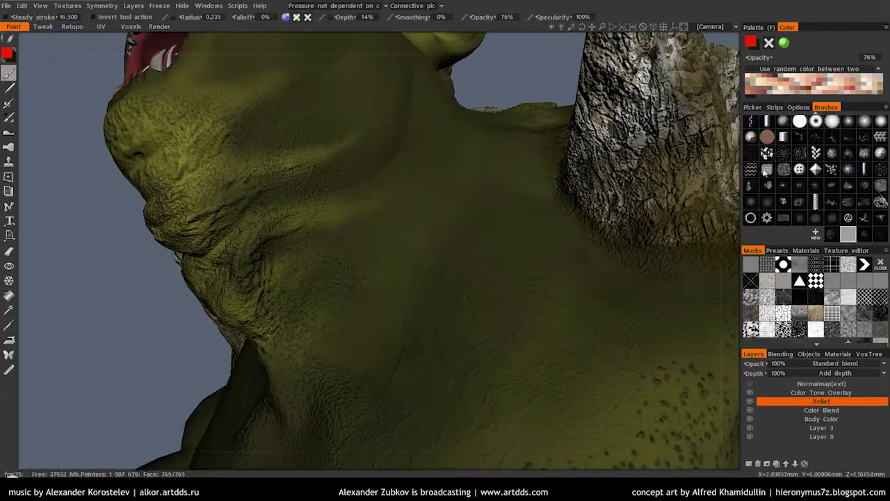
scroll(818, 214, up, 3)
scroll(827, 154, up, 3)
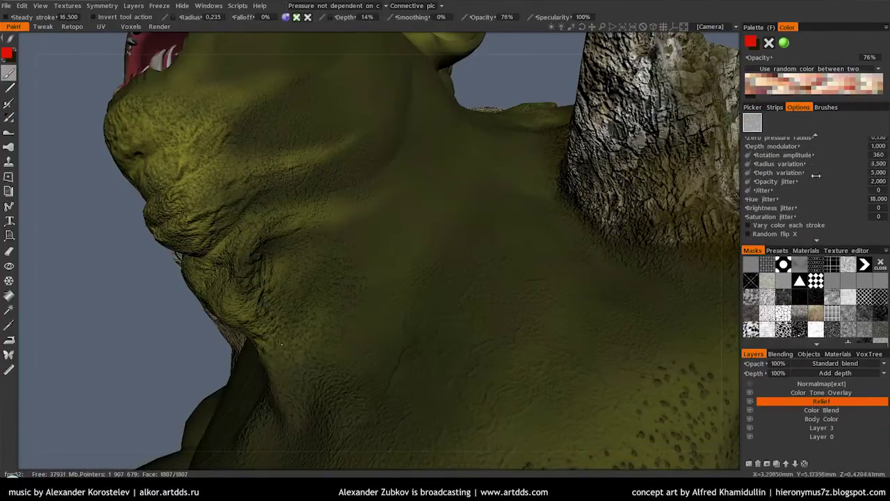
drag(815, 175, 807, 176)
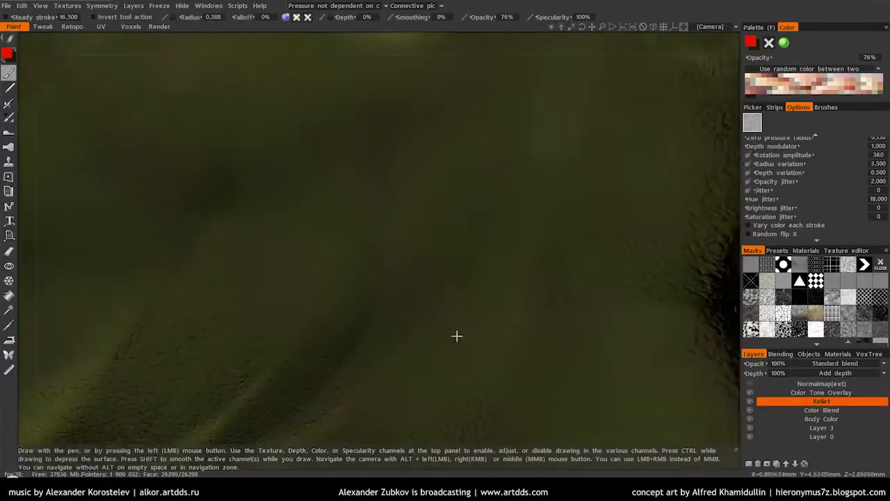
Stipple bumpy relief across the ogre's chest with the brush radius at 0.571.
alt+drag(454, 333, 417, 268)
alt+drag(377, 324, 346, 274)
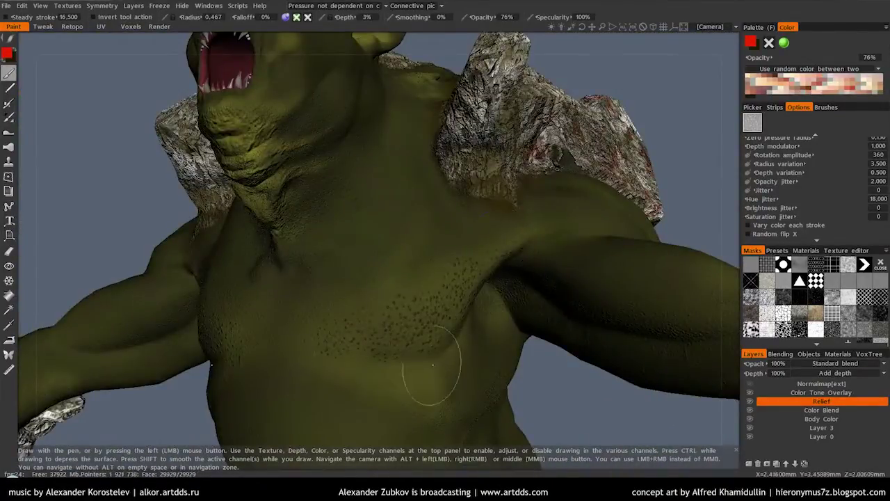
alt+drag(432, 364, 449, 268)
alt+right_drag(449, 269, 363, 370)
alt+drag(495, 369, 463, 351)
mouse_move(463, 352)
alt+right_down()
mouse_move(389, 294)
mouse_move(441, 230)
alt+right_up()
alt+drag(441, 230, 424, 255)
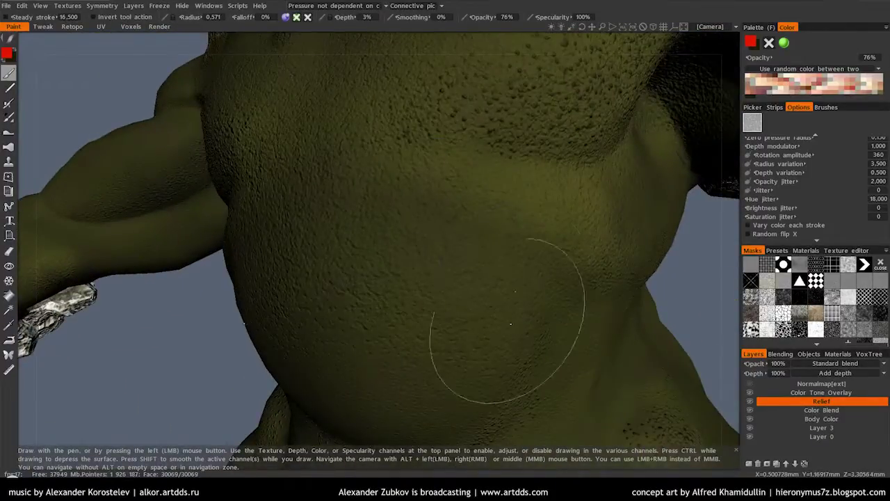
Shrink the radius to 0.459 and stipple relief over the belly, flank and torso sides.
alt+right_drag(510, 323, 503, 192)
alt+drag(463, 298, 419, 246)
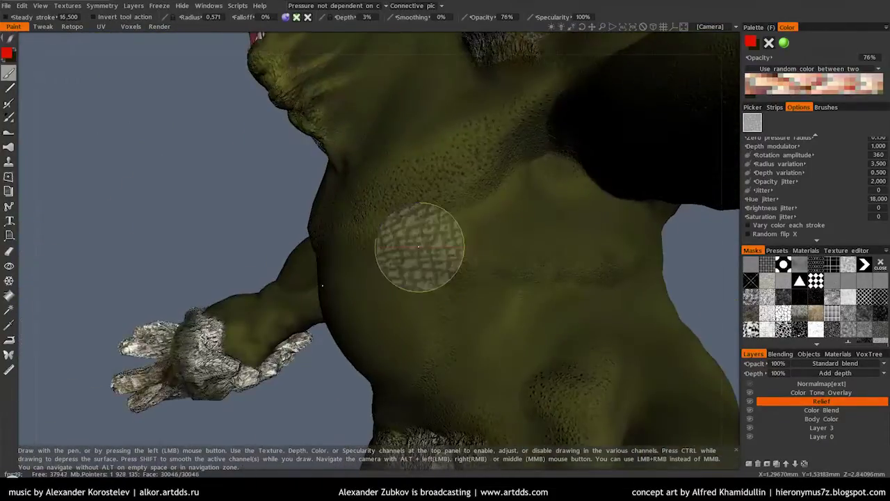
right_drag(419, 246, 472, 350)
mouse_move(542, 424)
alt+mouse_down()
mouse_move(521, 320)
mouse_move(431, 376)
alt+mouse_up()
mouse_move(449, 267)
alt+mouse_down()
mouse_move(496, 169)
mouse_move(492, 247)
alt+mouse_up()
mouse_move(516, 274)
alt+mouse_down()
mouse_move(565, 271)
mouse_move(255, 373)
mouse_move(334, 335)
alt+mouse_up()
alt+drag(399, 321, 374, 317)
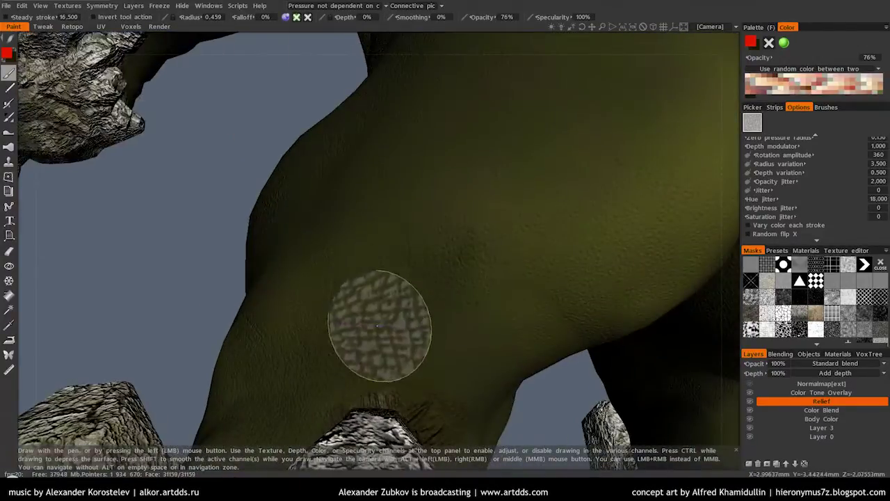
mouse_move(429, 100)
alt+mouse_down()
mouse_move(455, 280)
mouse_move(445, 229)
mouse_move(397, 317)
alt+mouse_up()
On the Body Color layer, sample the leg's skin colour and frame the ear close up.
click(767, 418)
key(space)
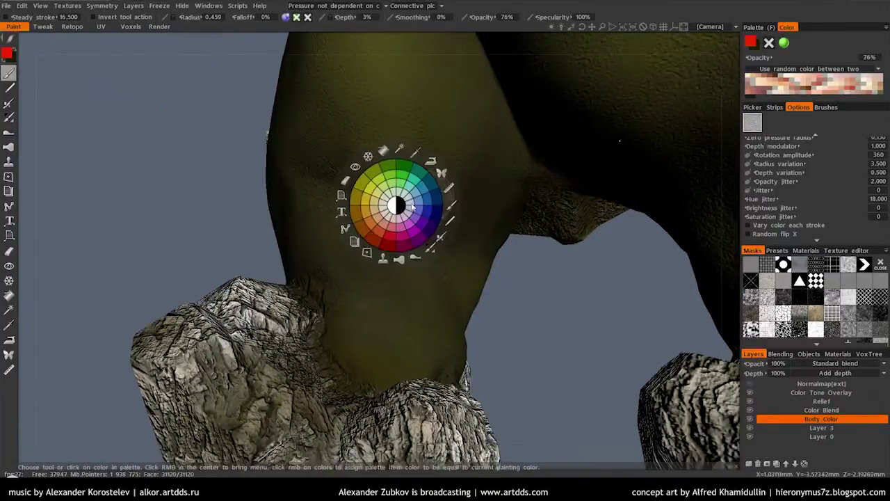
click(442, 235)
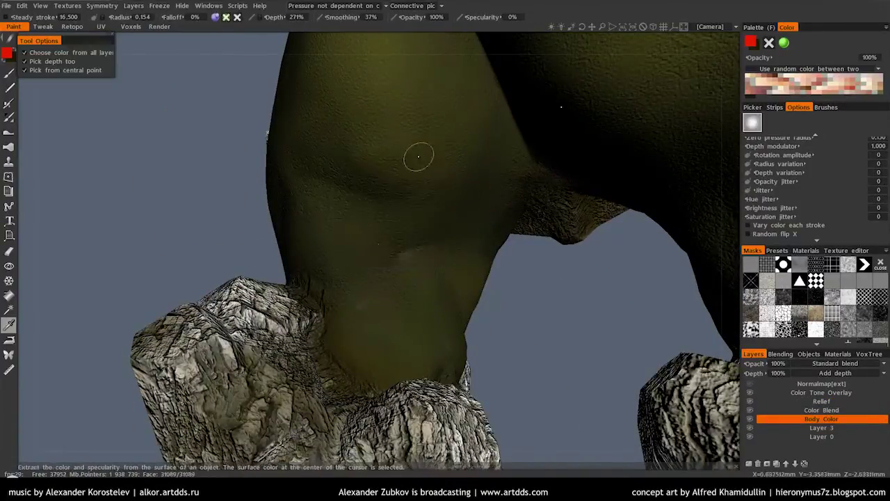
click(417, 259)
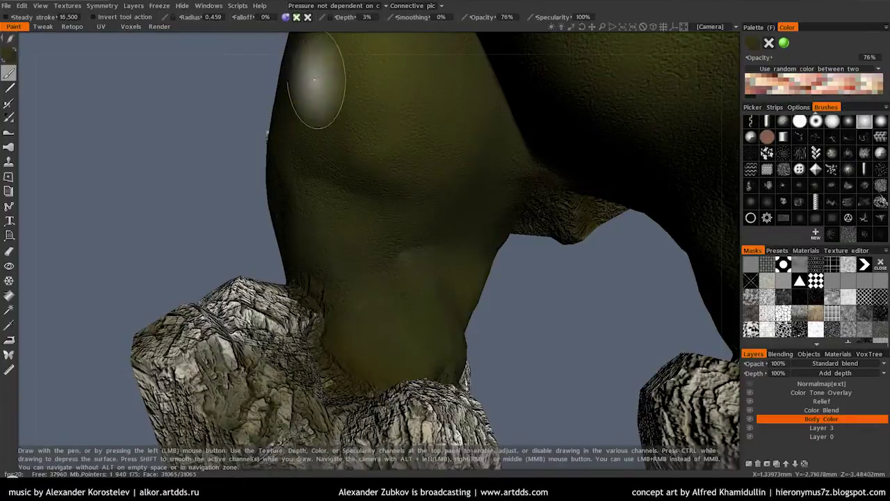
mouse_move(368, 258)
alt+mouse_down()
mouse_move(433, 264)
mouse_move(427, 213)
mouse_move(492, 280)
mouse_move(653, 144)
alt+mouse_up()
alt+right_drag(387, 253, 358, 200)
mouse_move(358, 200)
alt+mouse_down()
mouse_move(342, 347)
mouse_move(321, 292)
mouse_move(371, 185)
mouse_move(397, 261)
mouse_move(427, 431)
alt+mouse_up()
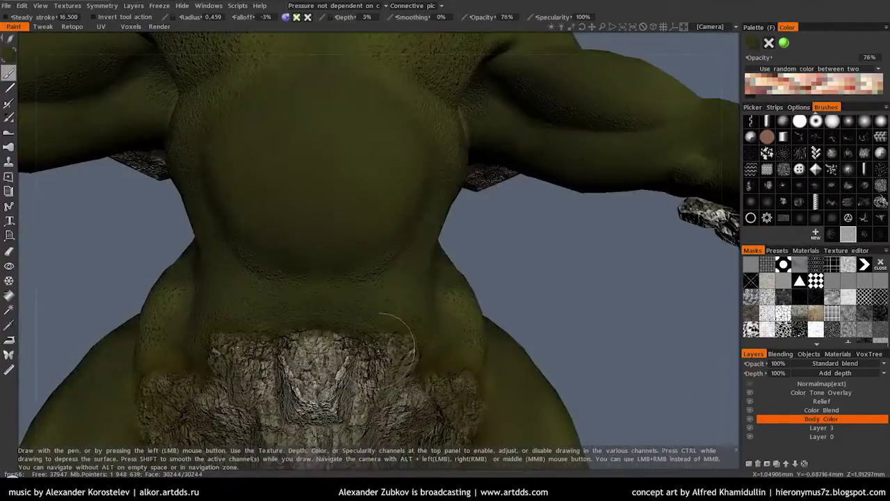
alt+drag(385, 348, 399, 341)
mouse_move(404, 382)
alt+mouse_down()
mouse_move(380, 310)
mouse_move(472, 294)
alt+mouse_up()
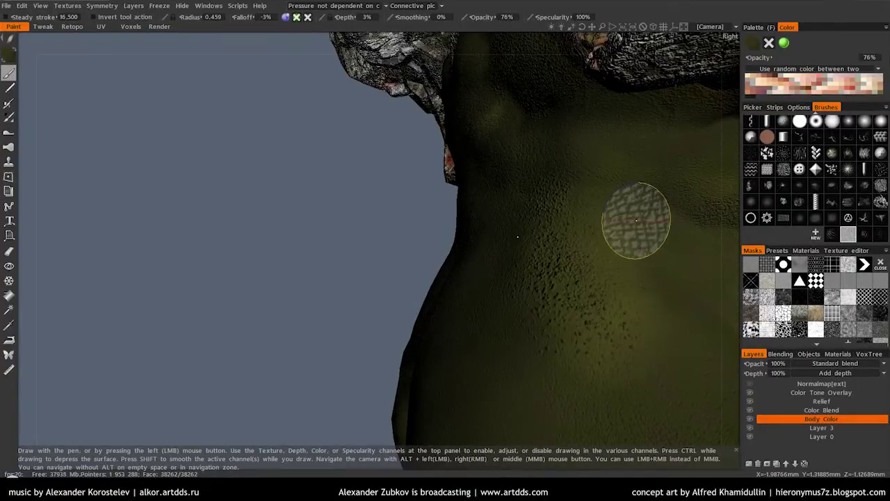
mouse_move(560, 261)
alt+mouse_down()
mouse_move(512, 276)
mouse_move(496, 350)
mouse_move(437, 318)
mouse_move(501, 167)
mouse_move(556, 181)
mouse_move(606, 178)
mouse_move(487, 209)
mouse_move(390, 139)
mouse_move(308, 49)
alt+mouse_up()
mouse_move(398, 234)
alt+mouse_down()
mouse_move(377, 258)
mouse_move(388, 242)
alt+mouse_up()
mouse_move(369, 352)
alt+mouse_down()
mouse_move(385, 229)
mouse_move(438, 232)
mouse_move(417, 280)
mouse_move(505, 183)
mouse_move(389, 243)
alt+mouse_up()
Paint brown into the ear crease with depth off, then clone nearby skin over it.
key(space)
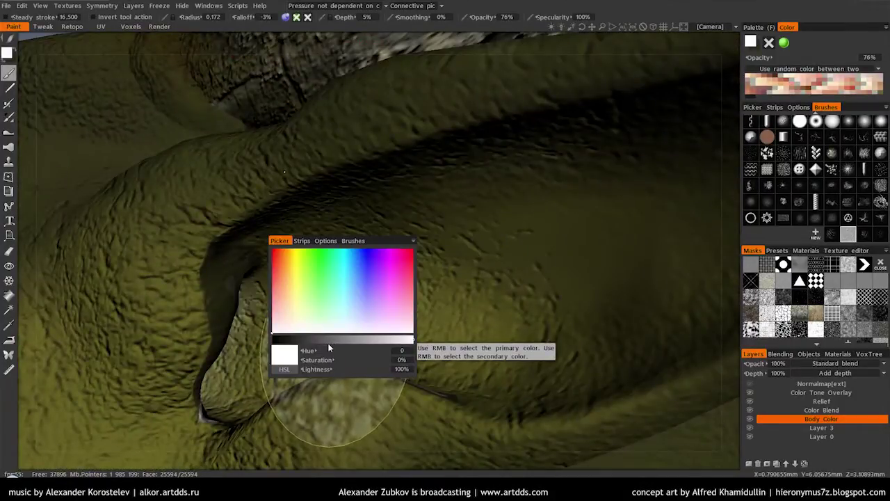
click(826, 104)
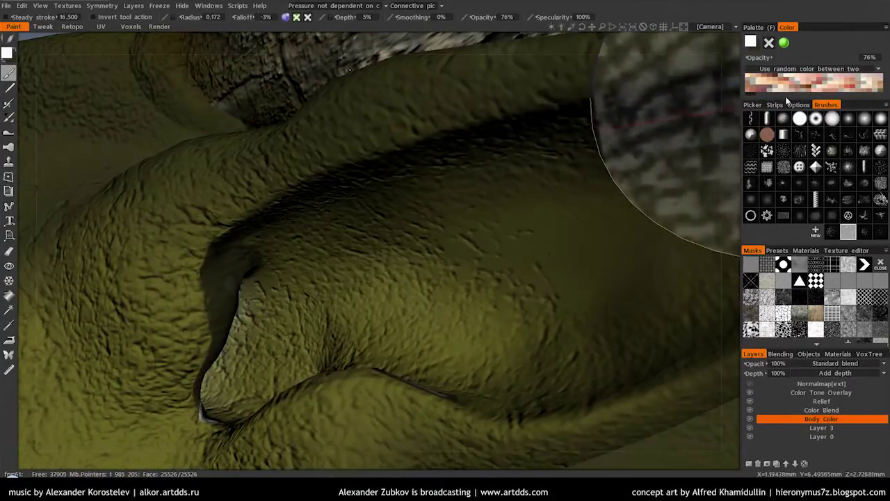
click(766, 145)
click(285, 17)
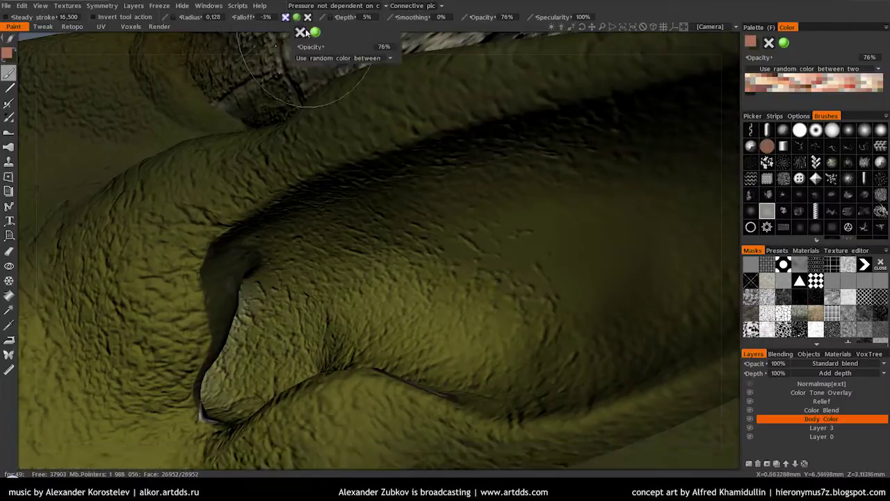
drag(233, 247, 203, 411)
alt+drag(296, 251, 362, 307)
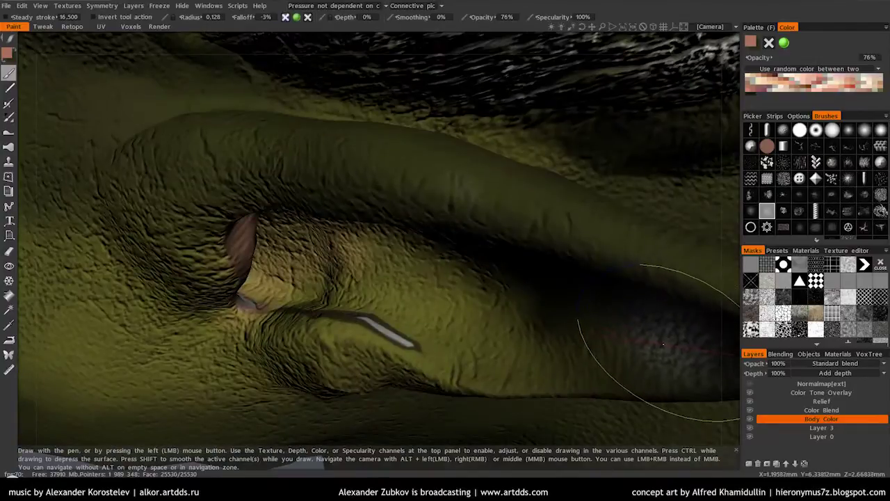
key(c)
alt+drag(398, 299, 372, 374)
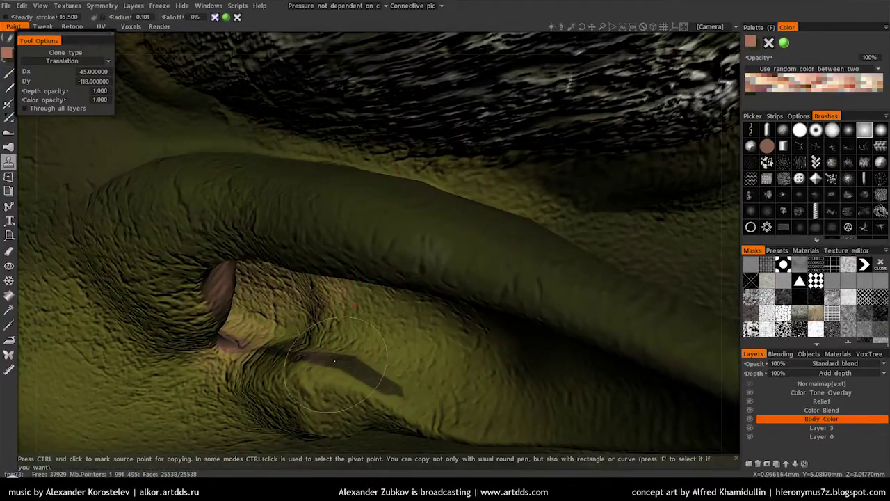
Switch to the Color Blend layer with the regular brush and zoom in on the ear.
click(783, 410)
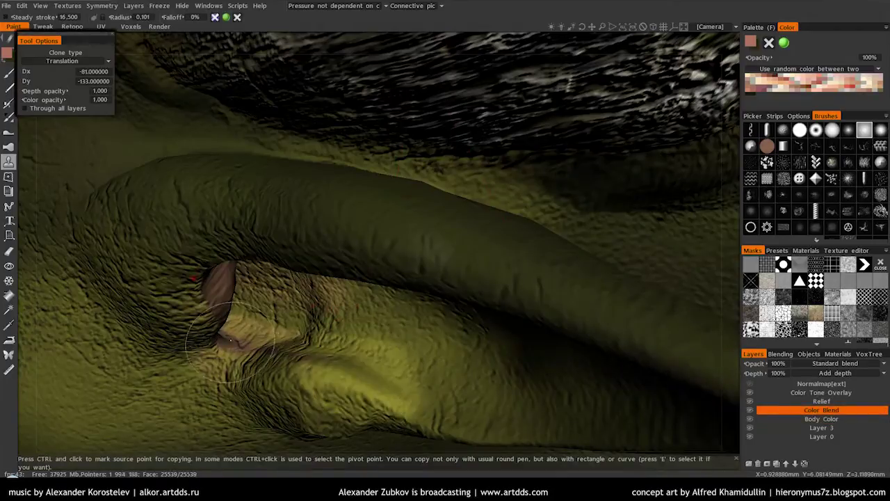
key(b)
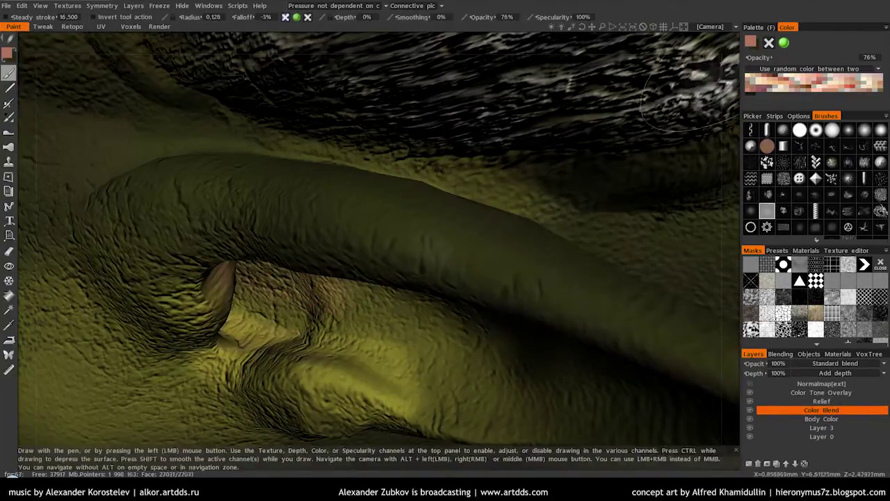
alt+drag(236, 299, 381, 298)
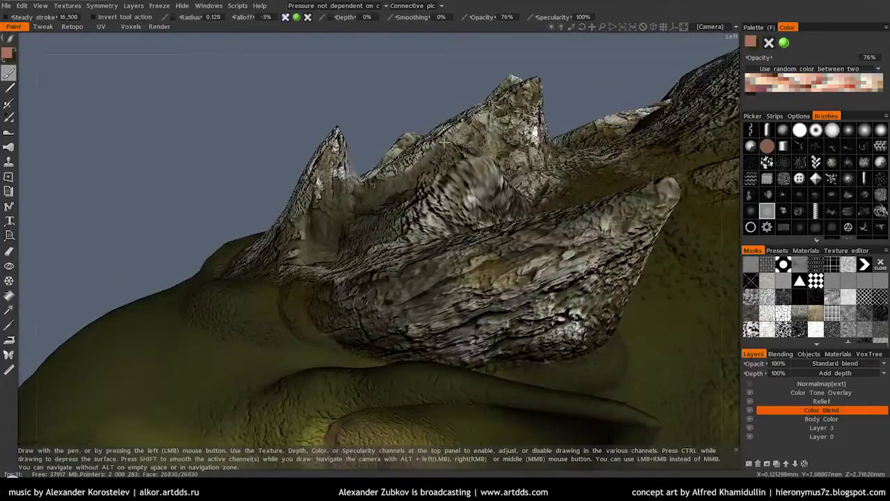
key(KP_1)
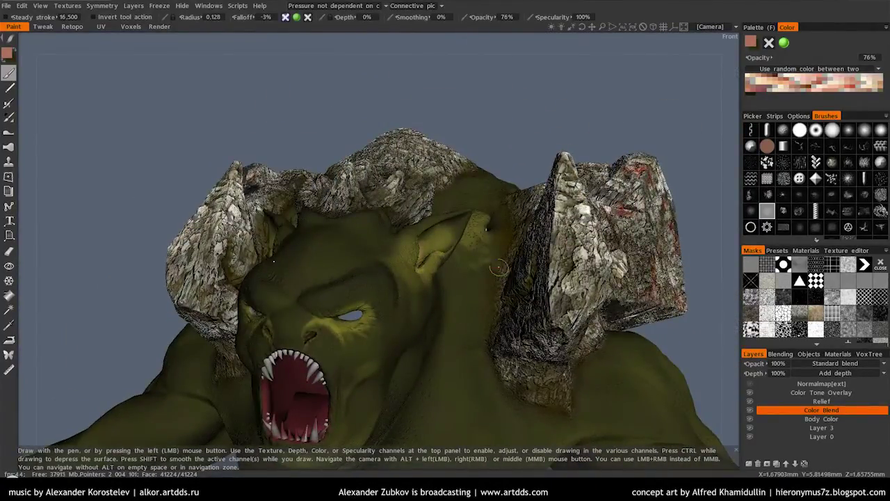
alt+drag(498, 268, 347, 183)
Keep the brownish colour and dab it onto the ear.
key(c)
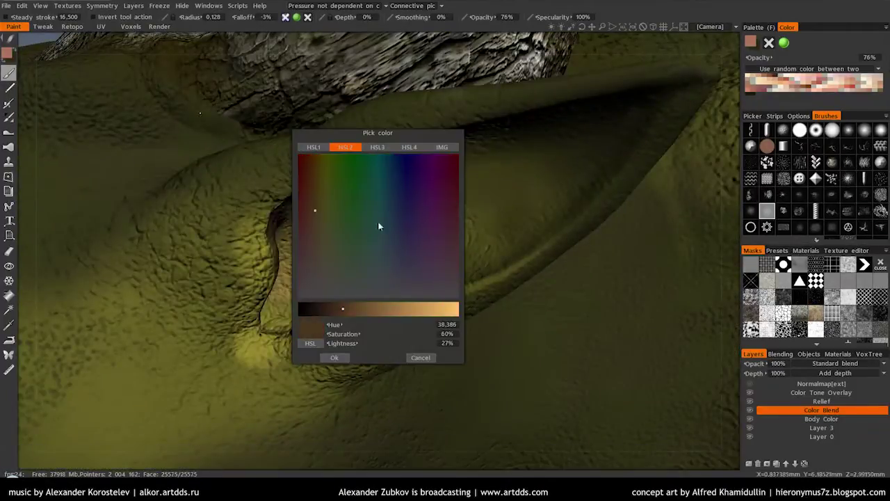
key(Return)
click(374, 299)
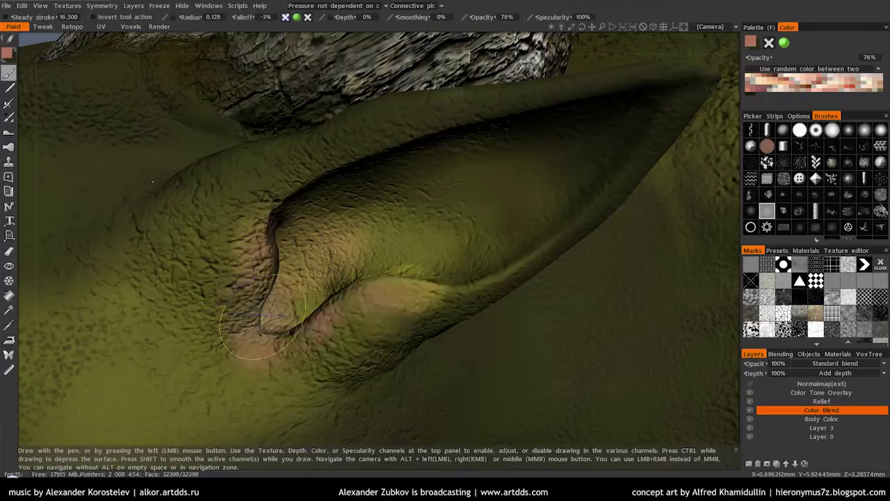
Clone nearby skin over the white streak on both the Body Color and Color Blend layers.
click(821, 419)
mouse_move(264, 348)
alt+mouse_down()
mouse_move(290, 326)
mouse_move(548, 213)
alt+mouse_up()
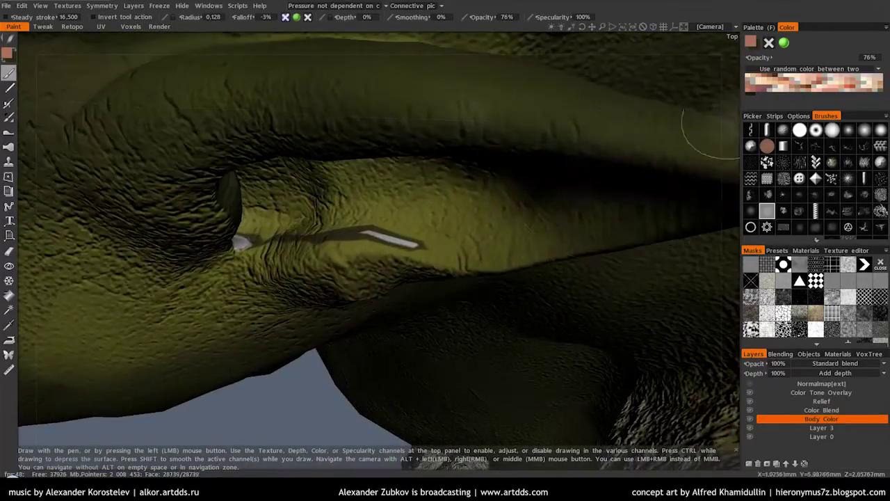
key(space)
click(417, 195)
drag(417, 195, 395, 237)
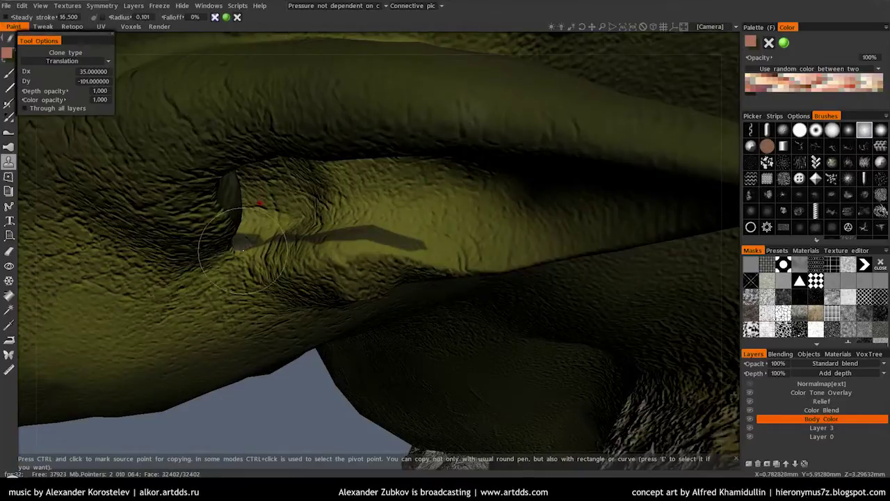
click(821, 409)
mouse_move(326, 233)
mouse_down()
mouse_move(424, 245)
mouse_move(341, 235)
mouse_move(460, 208)
mouse_move(532, 292)
mouse_up()
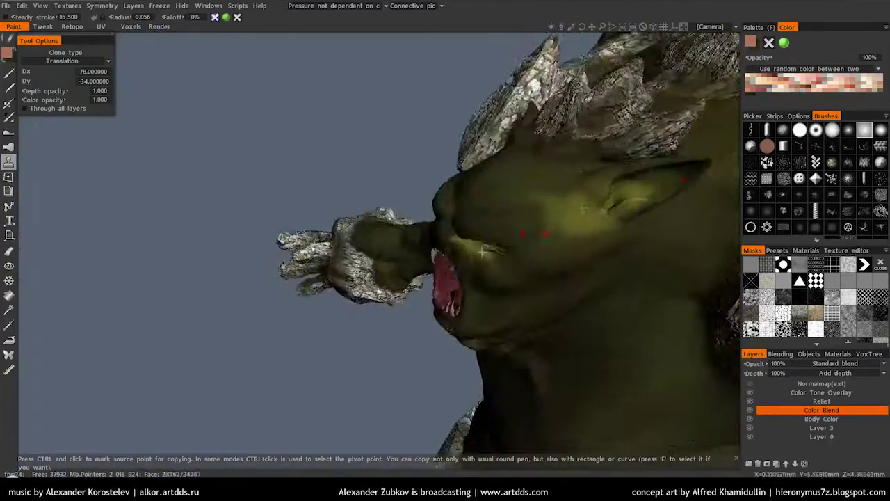
key(space)
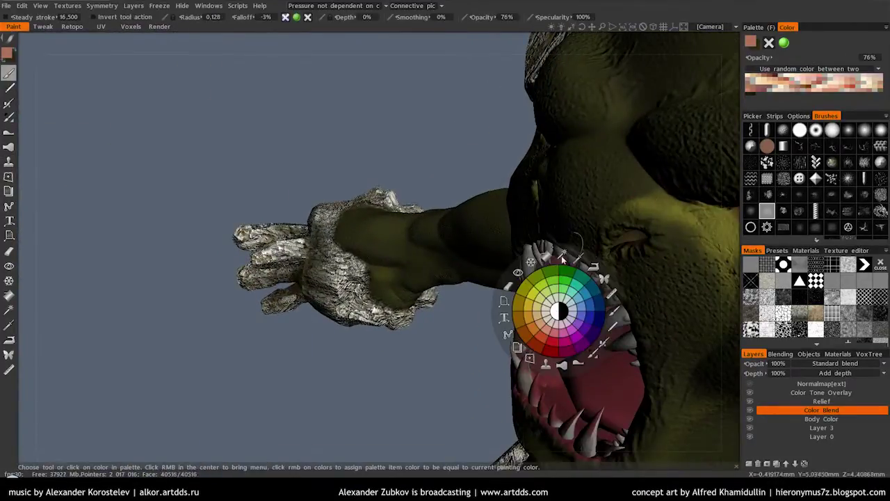
Pick dark red and paint a soft reddish flush into the ear fold.
key(v)
alt+drag(666, 264, 338, 358)
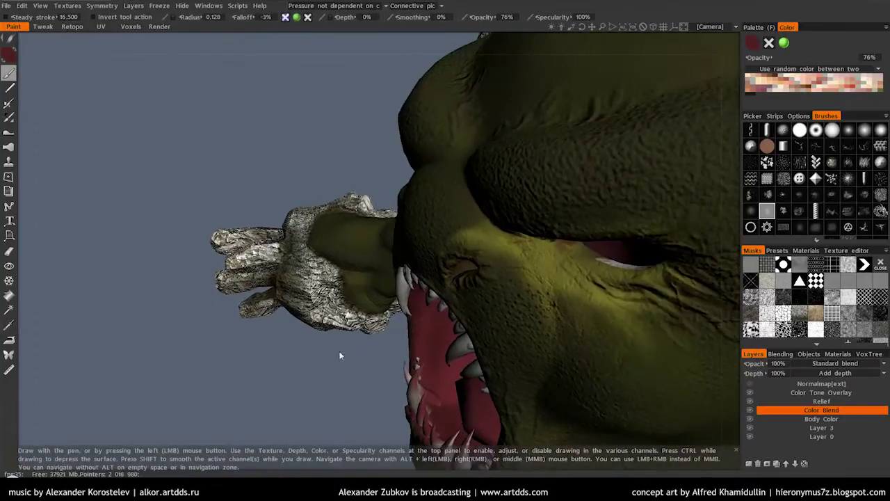
mouse_move(606, 173)
alt+right_down()
mouse_move(464, 294)
mouse_move(469, 316)
alt+right_up()
alt+drag(470, 316, 344, 215)
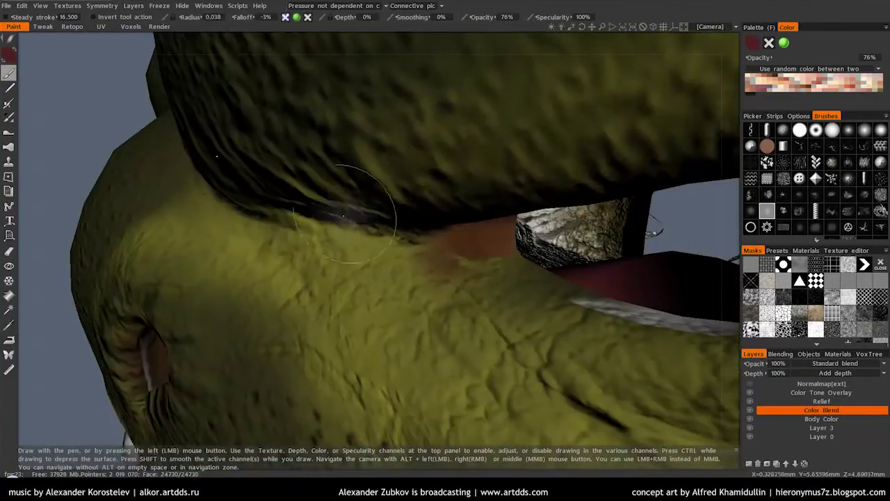
mouse_move(457, 262)
alt+right_down()
mouse_move(517, 296)
mouse_move(322, 204)
alt+right_up()
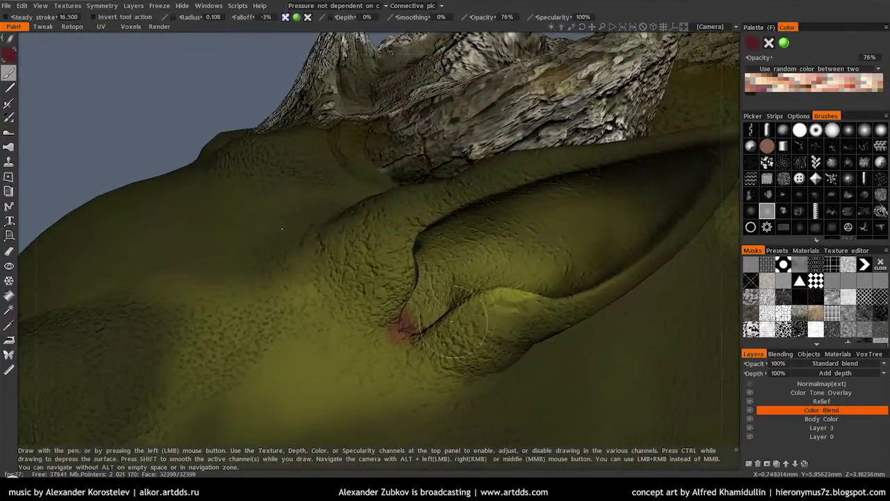
alt+right_drag(452, 321, 475, 299)
alt+drag(475, 299, 522, 299)
alt+right_drag(523, 300, 507, 264)
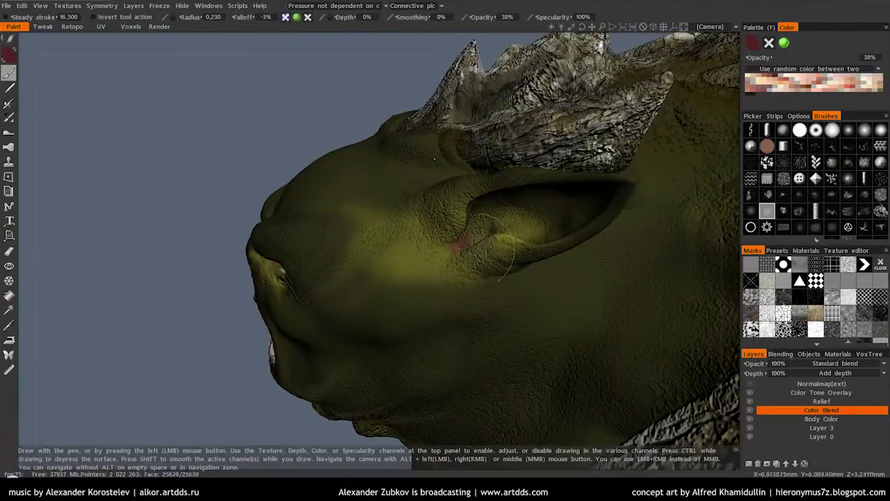
alt+drag(490, 246, 503, 199)
alt+right_drag(503, 199, 497, 262)
Sample the green skin colour near the ear as the paint colour.
mouse_move(497, 262)
alt+mouse_down()
mouse_move(471, 234)
mouse_move(478, 221)
mouse_move(564, 153)
mouse_move(490, 376)
alt+mouse_up()
alt+right_drag(490, 375, 587, 183)
mouse_move(586, 183)
alt+mouse_down()
mouse_move(444, 215)
mouse_move(524, 239)
mouse_move(491, 322)
alt+mouse_up()
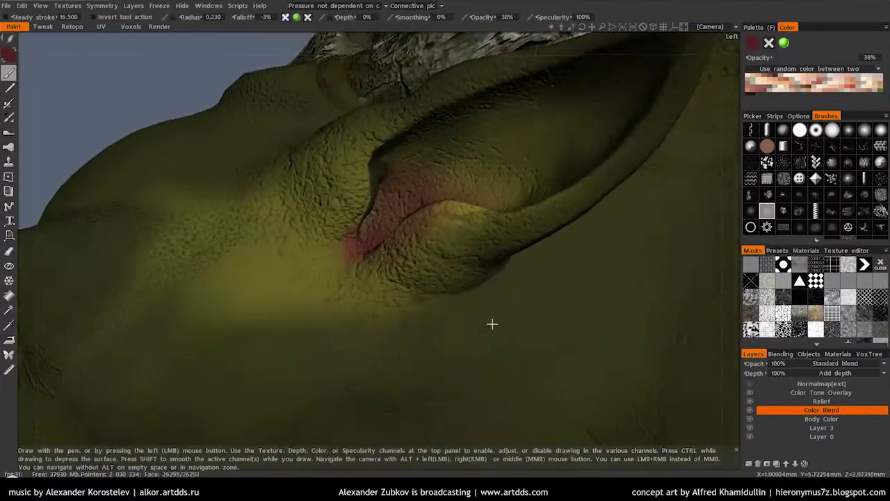
key(c)
click(415, 381)
click(432, 316)
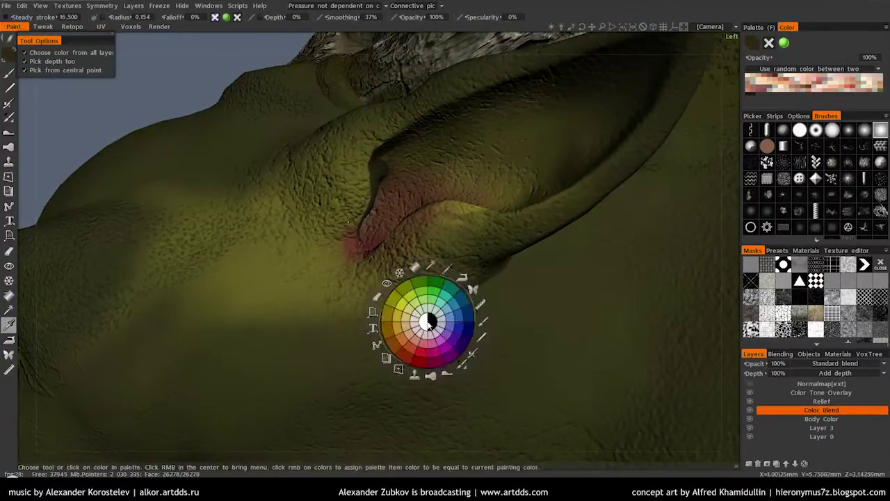
Orbit around the chest, arms, head and shoulders to inspect the painted body.
scroll(457, 284, down, 5)
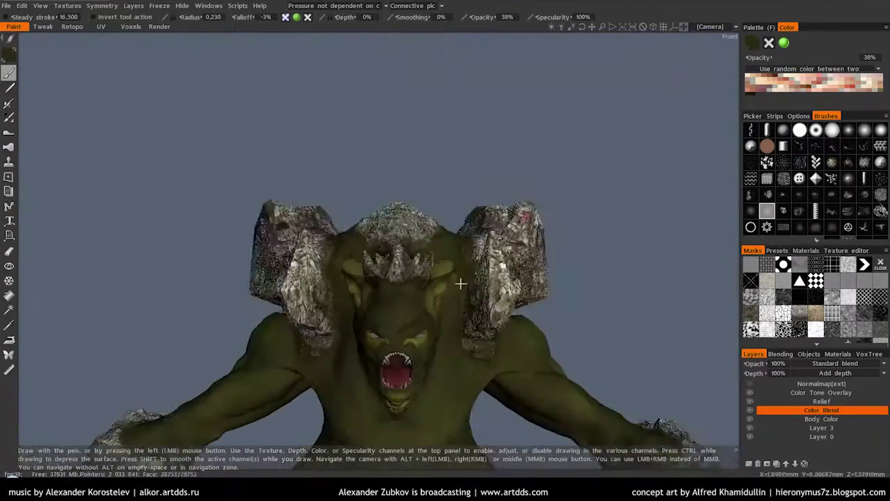
scroll(417, 282, up, 3)
scroll(399, 280, up, 2)
mouse_move(400, 280)
alt+mouse_down()
mouse_move(366, 244)
mouse_move(410, 310)
mouse_move(403, 241)
alt+mouse_up()
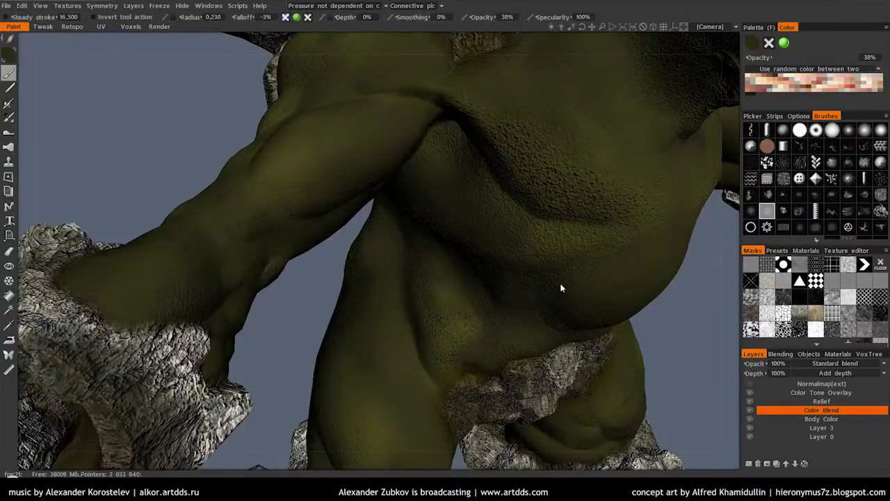
mouse_move(562, 288)
alt+mouse_down()
mouse_move(341, 253)
mouse_move(320, 224)
alt+mouse_up()
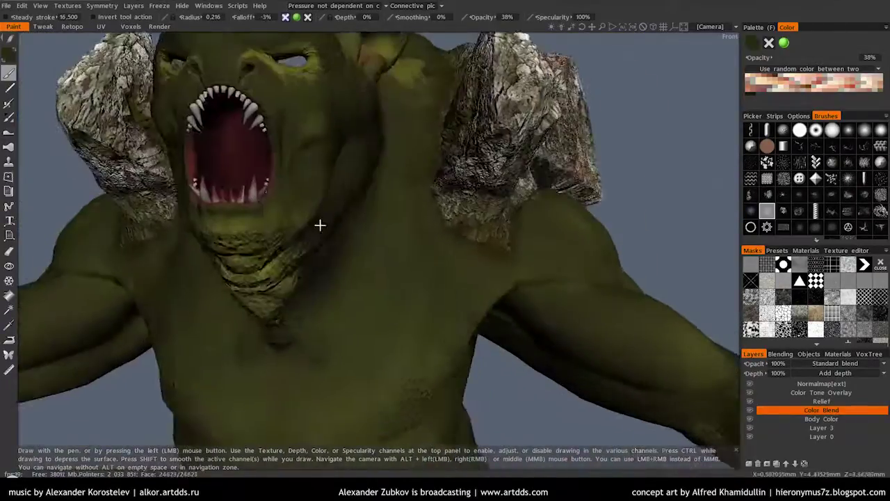
click(68, 6)
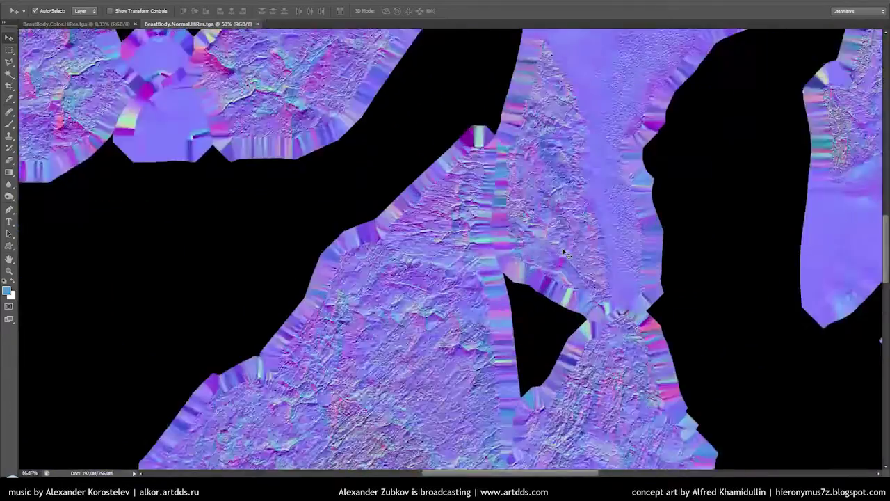
Pan across the BeastBody normal map to view another area.
alt+scroll(563, 252, up, 2)
drag(486, 278, 323, 325)
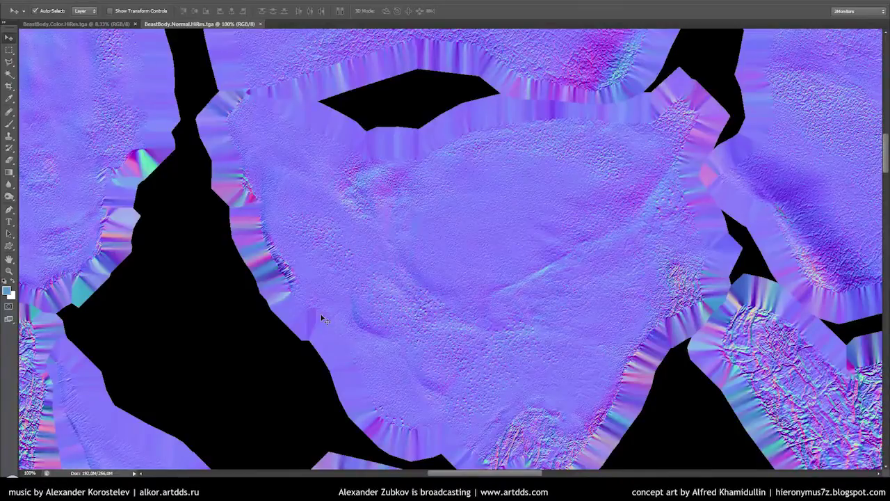
On BeastBody.Color.HiRes, bring the grey strips into view and set the Brush tool to size 30.
click(76, 24)
alt+scroll(407, 113, up, 3)
drag(318, 123, 374, 143)
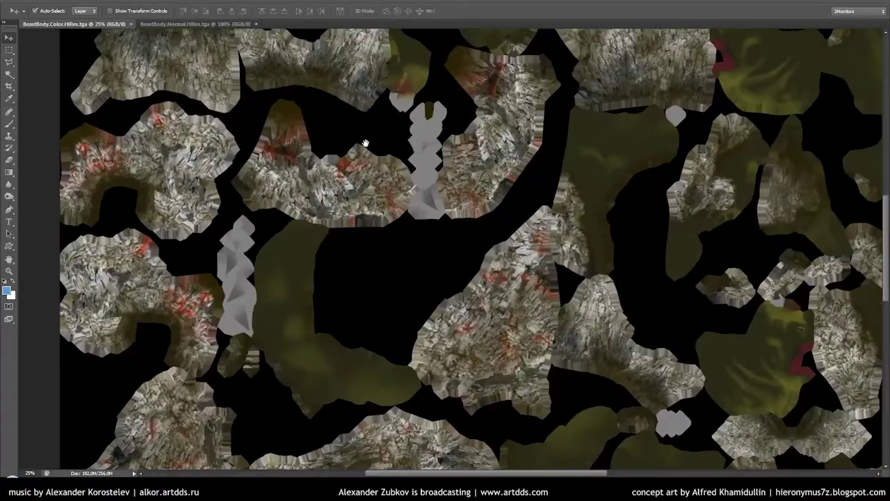
alt+scroll(405, 166, up, 3)
key(b)
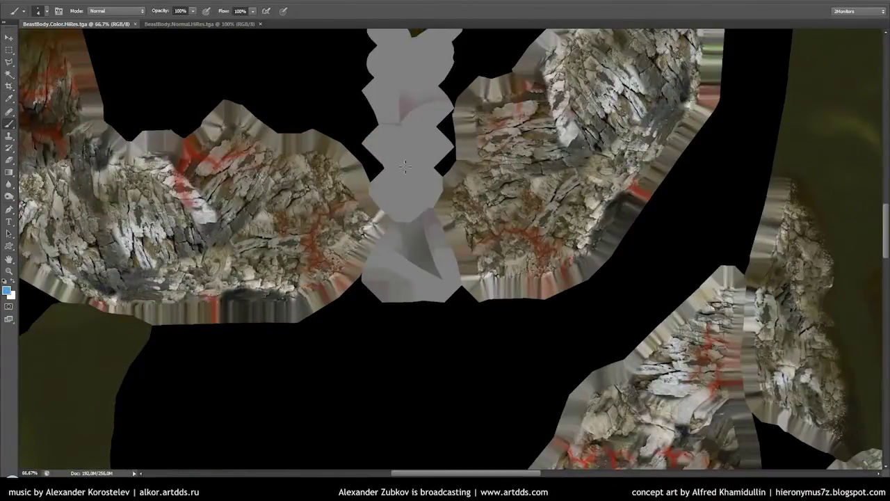
right_click(404, 222)
double_click(420, 235)
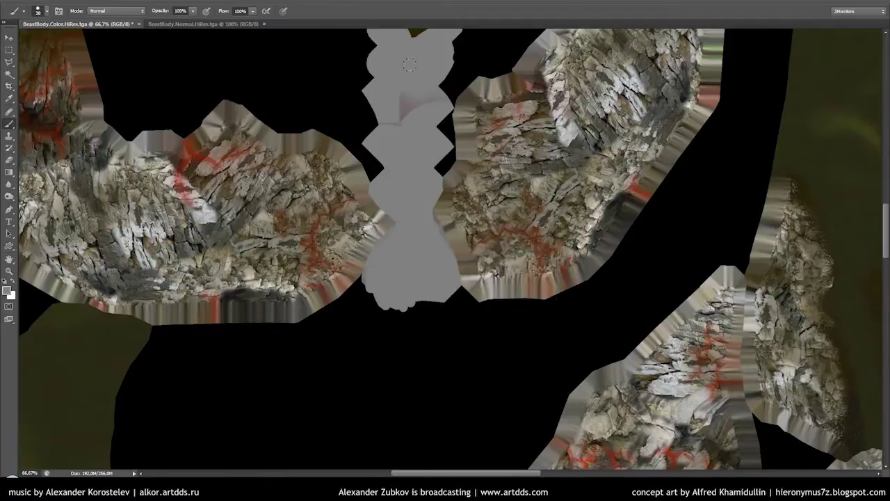
Paint over the patchy grey strips with solid, even grey.
scroll(391, 201, up, 2)
scroll(430, 89, up, 3)
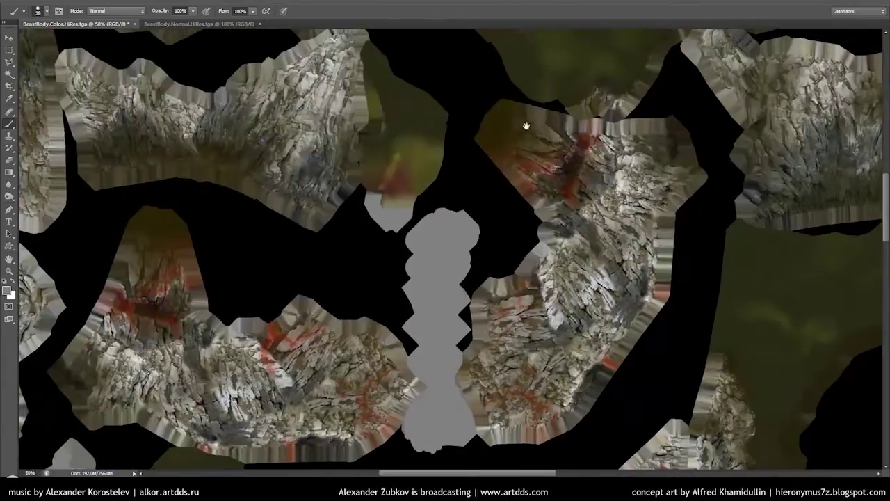
scroll(526, 125, up, 3)
alt+scroll(521, 192, down, 1)
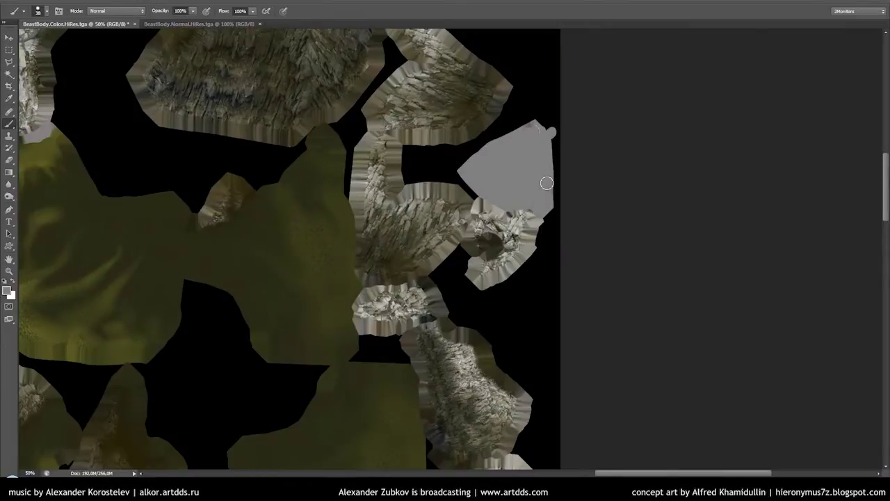
drag(547, 183, 300, 336)
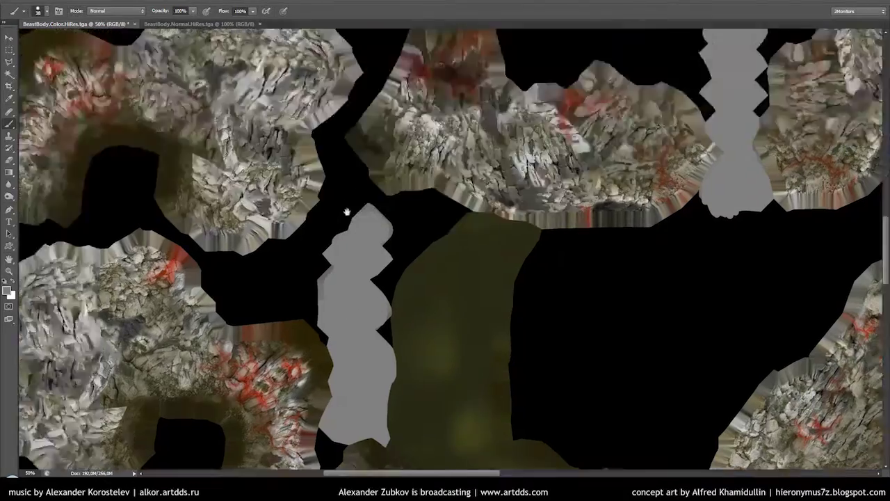
scroll(348, 208, down, 5)
scroll(350, 230, down, 5)
scroll(507, 255, right, 5)
Duplicate the colour texture as BeastBody.Light.HiRes.
key(ctrl+minus)
key(ctrl+minus)
key(ctrl+minus)
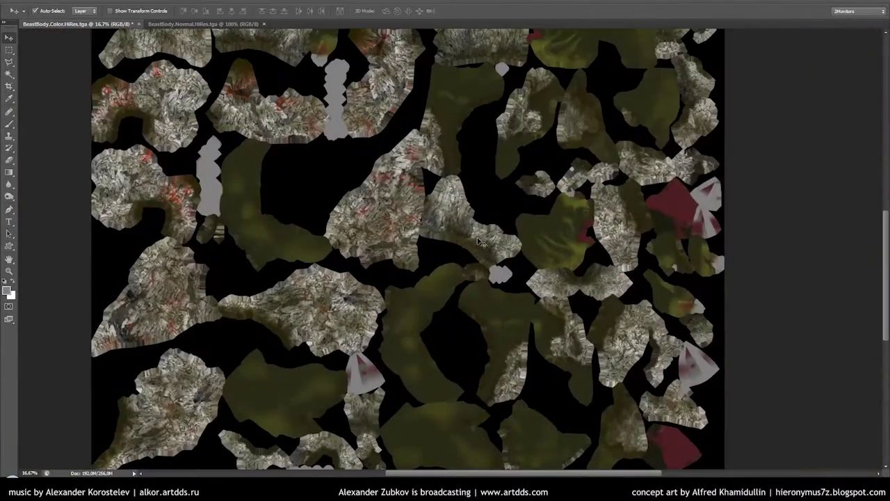
click(66, 1)
click(78, 128)
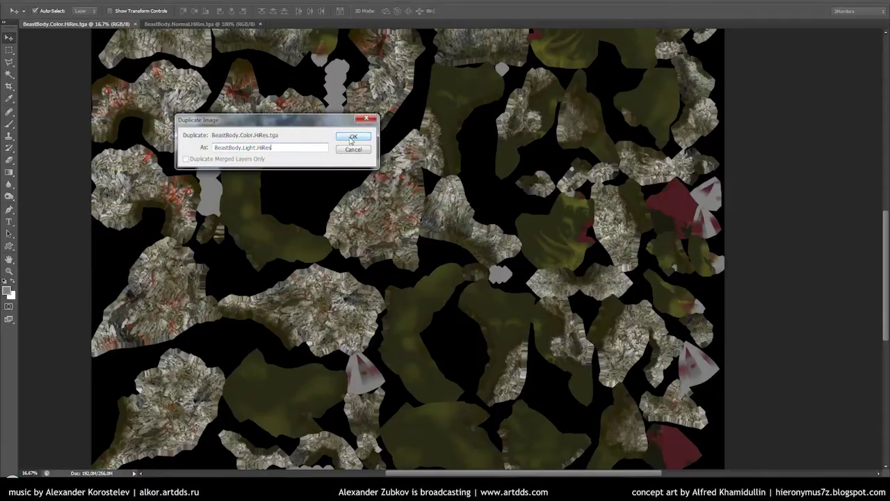
click(352, 139)
key(ctrl+plus)
key(ctrl+plus)
Boost the Reds saturation to +14 with Hue/Saturation.
key(ctrl+u)
drag(441, 121, 667, 171)
key(alt+3)
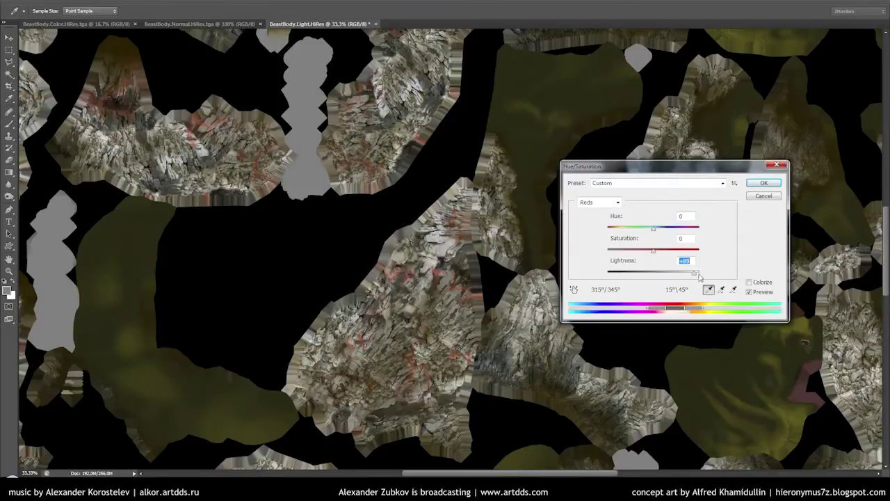
drag(653, 250, 659, 250)
drag(647, 307, 659, 312)
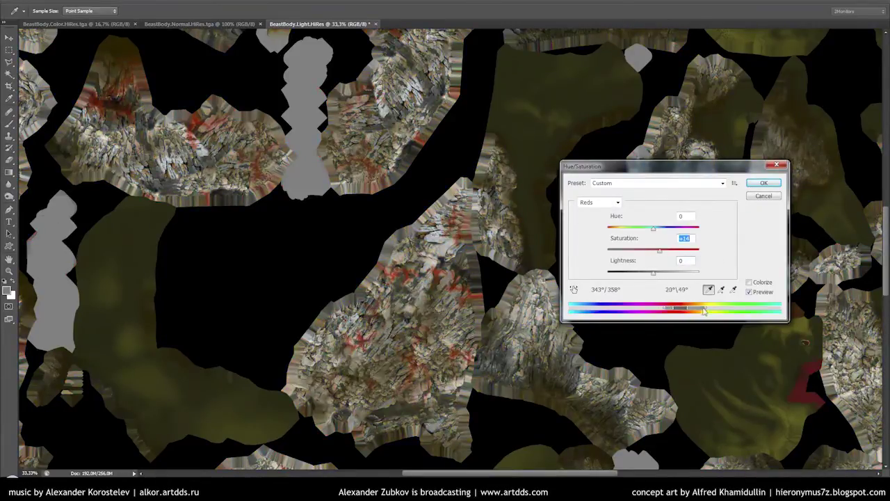
key(Return)
Select the red cracks with Color Range and turn the selection into a layer mask.
key(alt+s)
key(c)
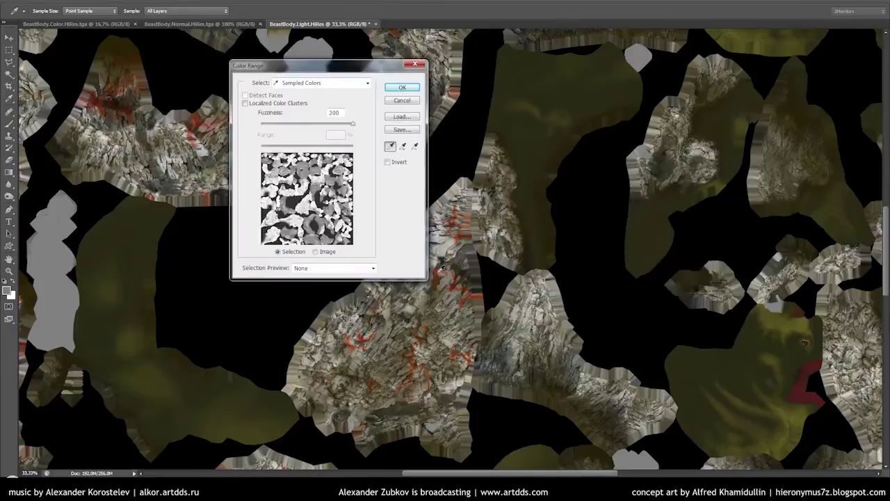
key(ctrl+plus)
key(ctrl+plus)
key(ctrl+plus)
key(ctrl+plus)
click(341, 385)
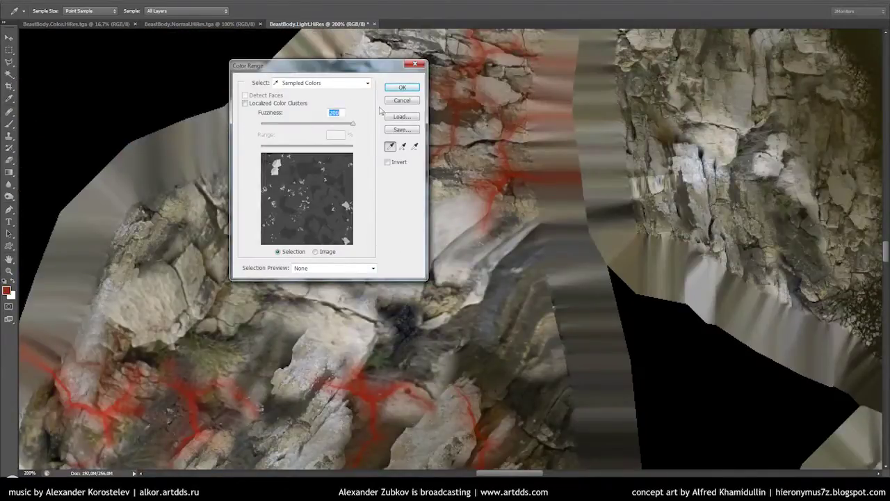
key(Return)
key(v)
key(alt+i)
key(Escape)
Fill the mask with black and raise the Levels black point to isolate the cracks.
key(alt+e)
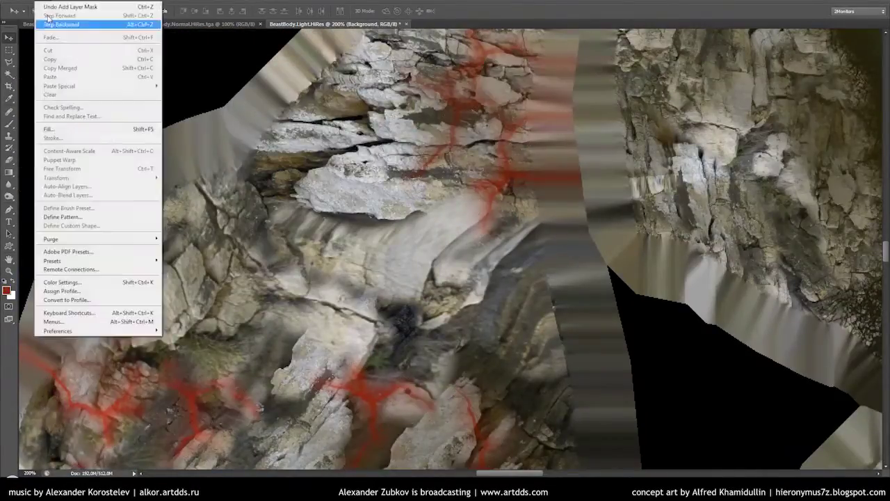
key(ctrl+0)
key(alt+e)
key(l)
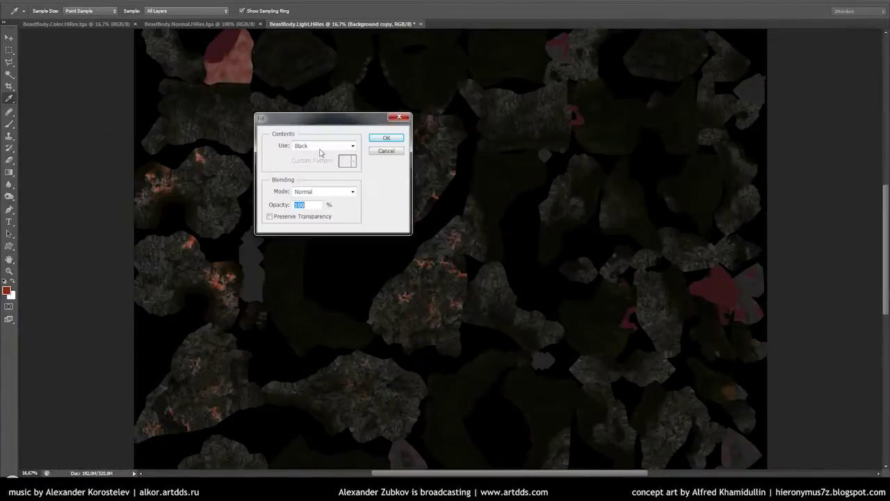
key(Return)
key(ctrl+l)
drag(189, 187, 250, 187)
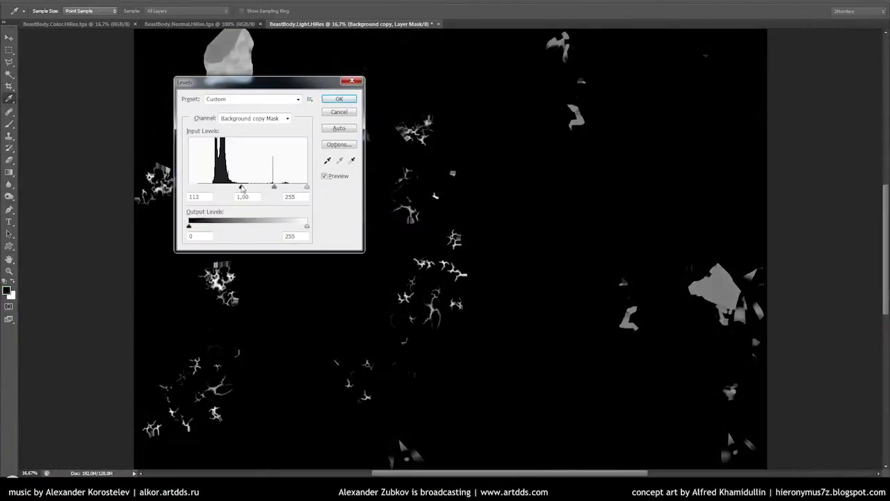
key(Return)
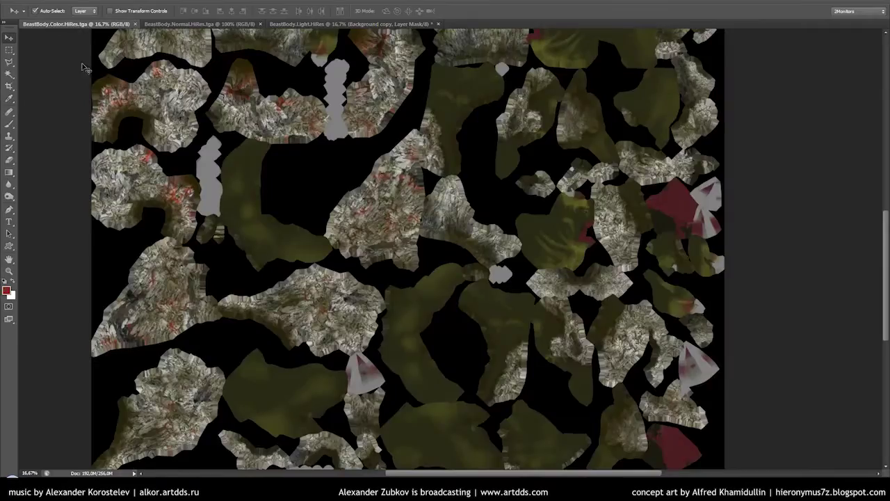
Paint out the stray glow near the creature's mouth and the two white patches on the left.
key(v)
key(ctrl+plus)
mouse_move(289, 77)
mouse_down()
mouse_move(160, 202)
mouse_move(146, 235)
mouse_up()
key(b)
right_click(479, 183)
key(Escape)
drag(477, 92, 470, 108)
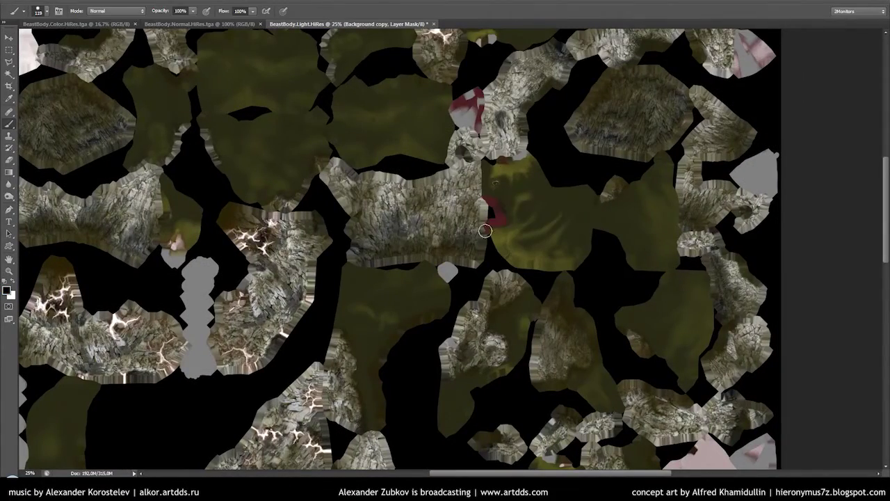
drag(485, 230, 447, 404)
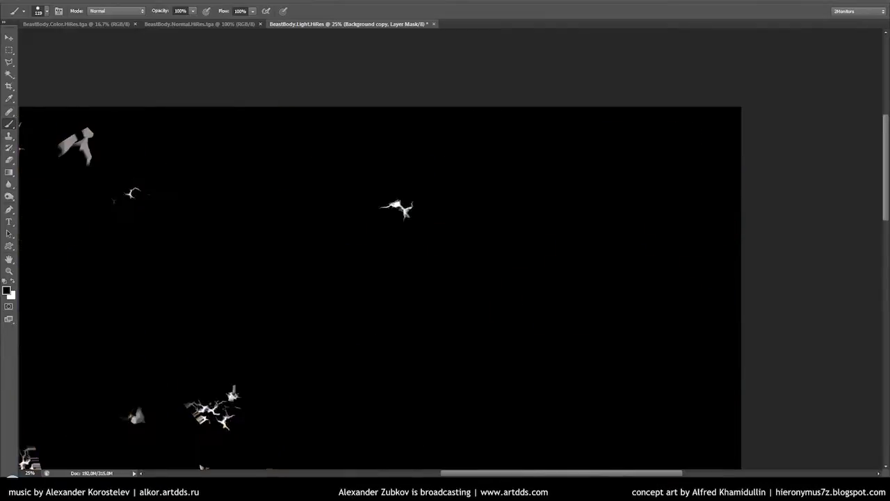
drag(486, 167, 746, 167)
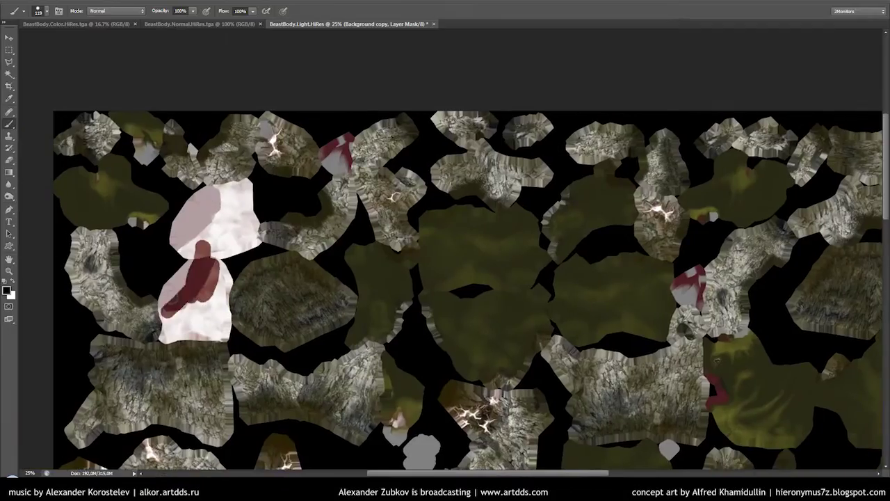
mouse_move(173, 326)
mouse_down()
mouse_move(223, 278)
mouse_move(174, 248)
mouse_move(230, 195)
mouse_move(221, 251)
mouse_up()
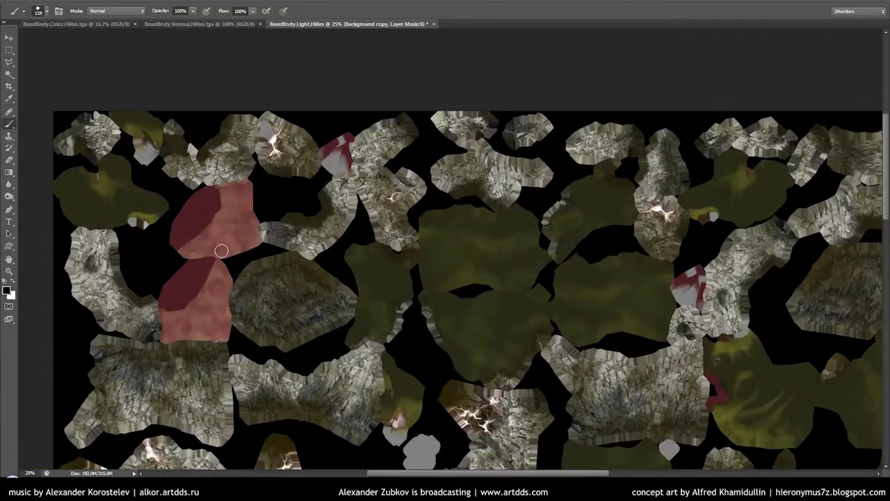
Compare the mask-only view against the colour view and adjust the brush size.
key(backslash)
key(backslash)
key(backslash)
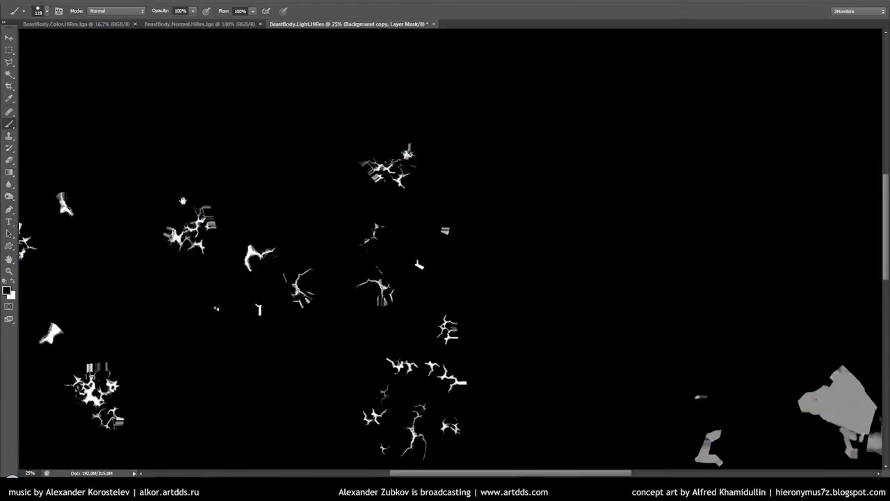
key(backslash)
key(backslash)
right_click(543, 220)
key(Escape)
scroll(542, 336, right, 3)
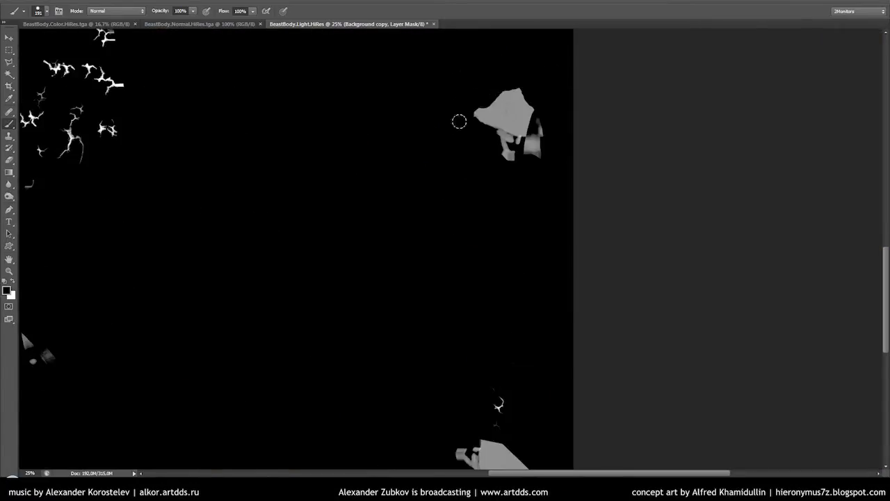
scroll(461, 278, down, 3)
scroll(471, 354, up, 5)
scroll(471, 355, left, 5)
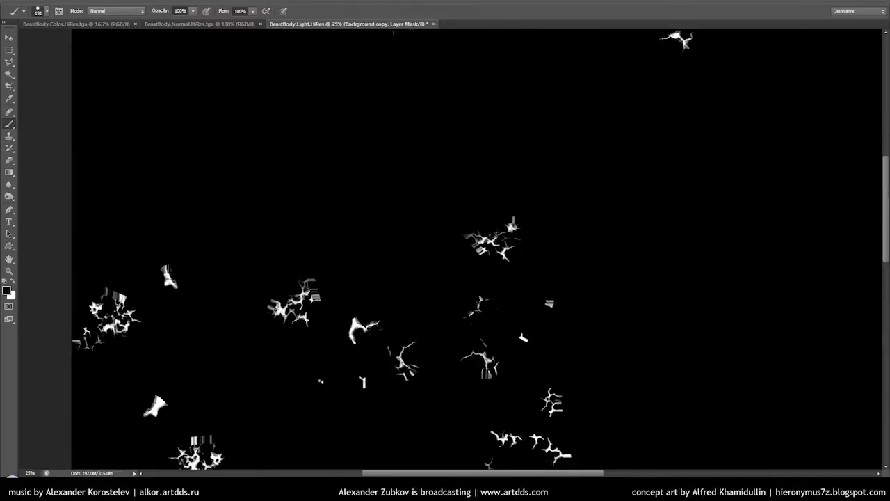
Darken the mask with an S-shaped Curves adjustment so only the cracks stay bright.
key(ctrl+m)
drag(719, 263, 696, 302)
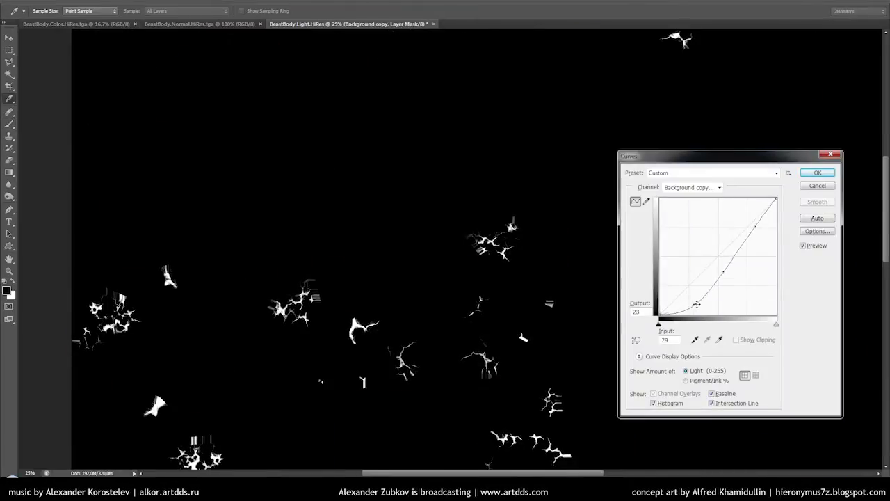
key(Return)
key(v)
key(ctrl+minus)
key(ctrl+minus)
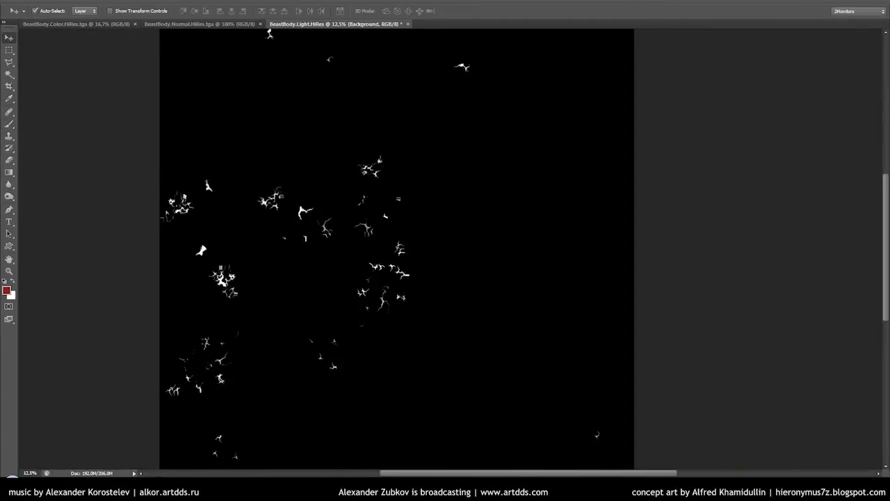
Save the light map as BeastBody.Light.tga, then save the colour texture too.
key(ctrl+shift+s)
key(Return)
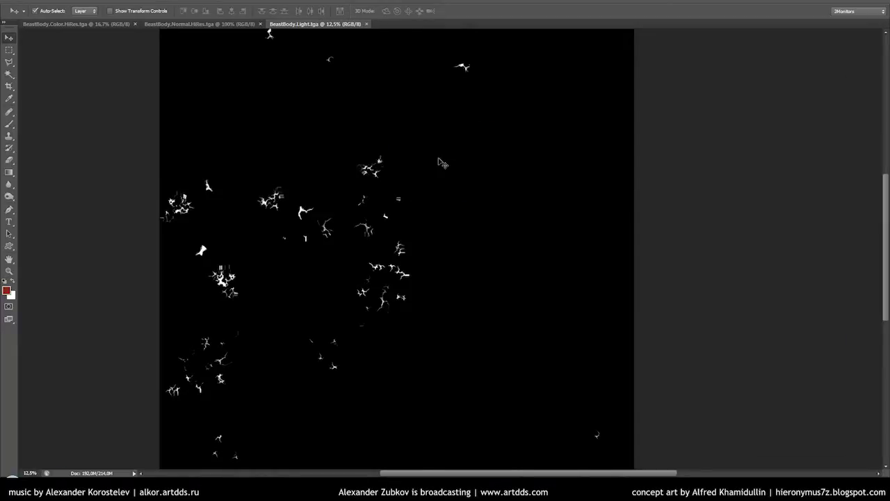
key(ctrl+Tab)
key(ctrl+shift+s)
key(Return)
Duplicate the colour texture as the specular map and convert it to greyscale with Black & White.
key(alt+i)
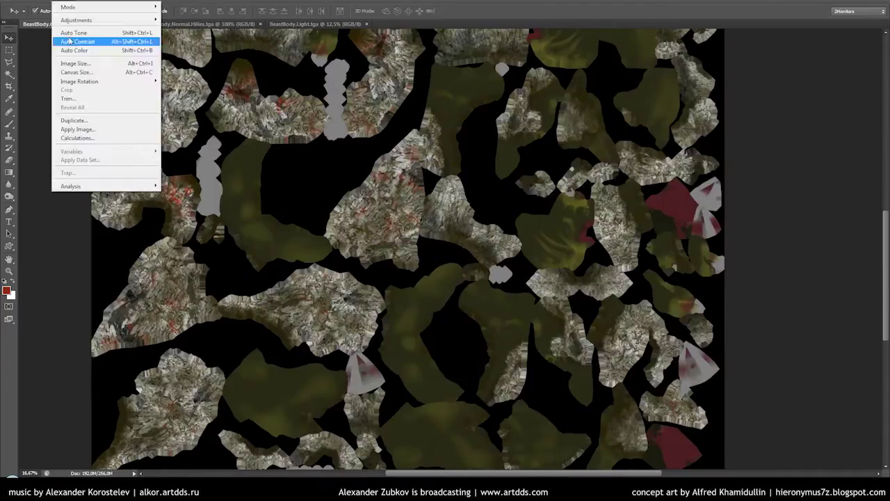
click(74, 120)
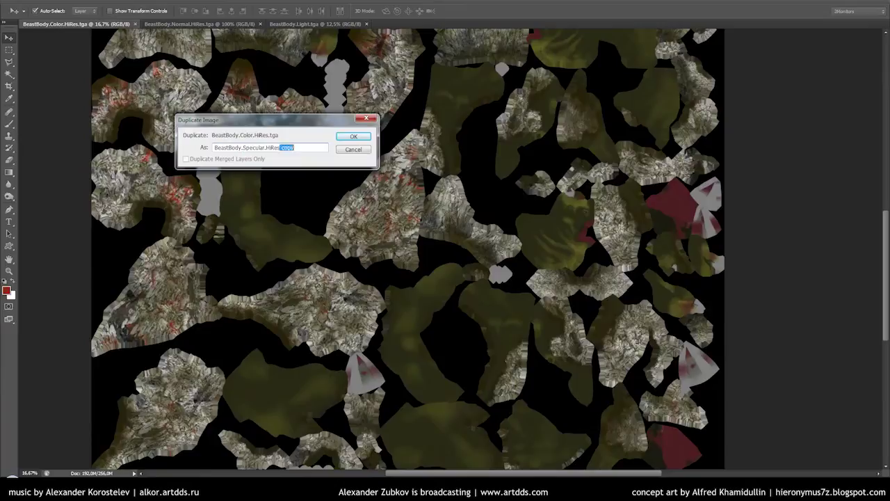
key(BackSpace)
key(Return)
key(ctrl+alt+shift+b)
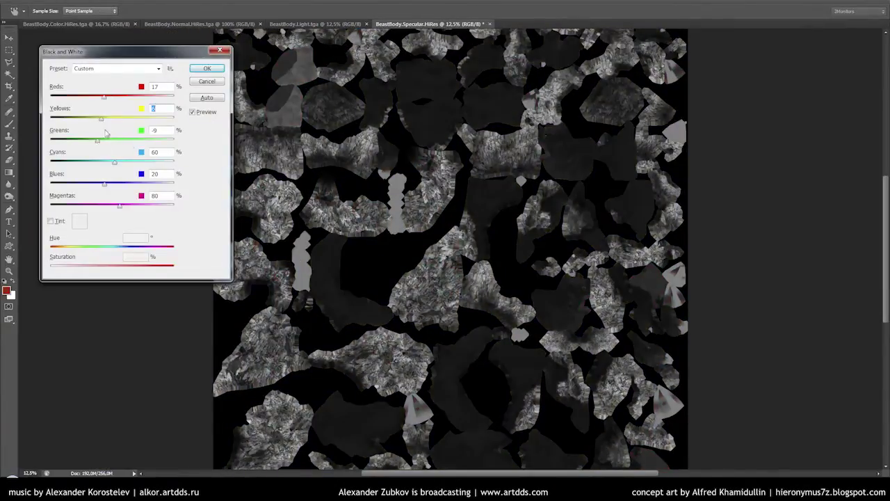
key(Return)
Darken the specular map with Curves, then set the white point to 58 and lift mid grey.
key(ctrl+l)
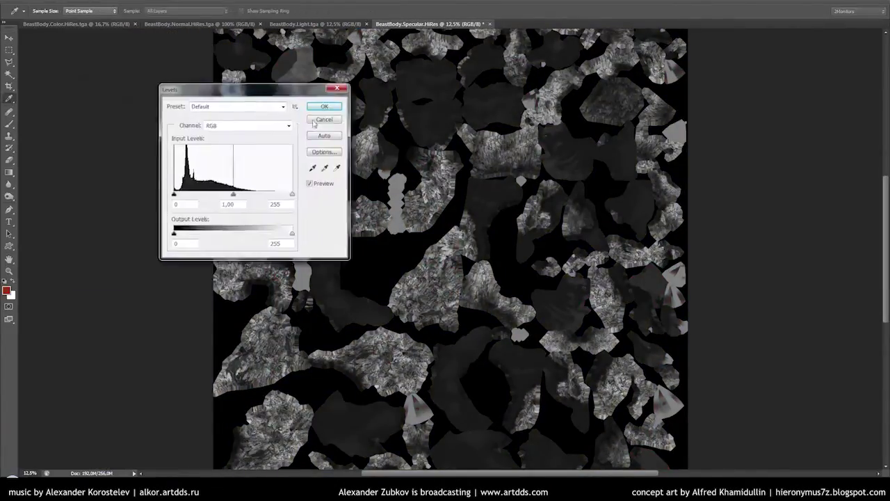
key(Escape)
key(ctrl+m)
drag(743, 231, 743, 292)
key(Return)
key(ctrl+l)
key(Escape)
key(ctrl+m)
drag(776, 198, 675, 197)
mouse_move(670, 251)
mouse_down()
mouse_move(667, 274)
mouse_move(675, 269)
mouse_up()
key(Return)
key(v)
Brighten the specular map with a wavy curve, then darken its tones with Levels.
key(ctrl+l)
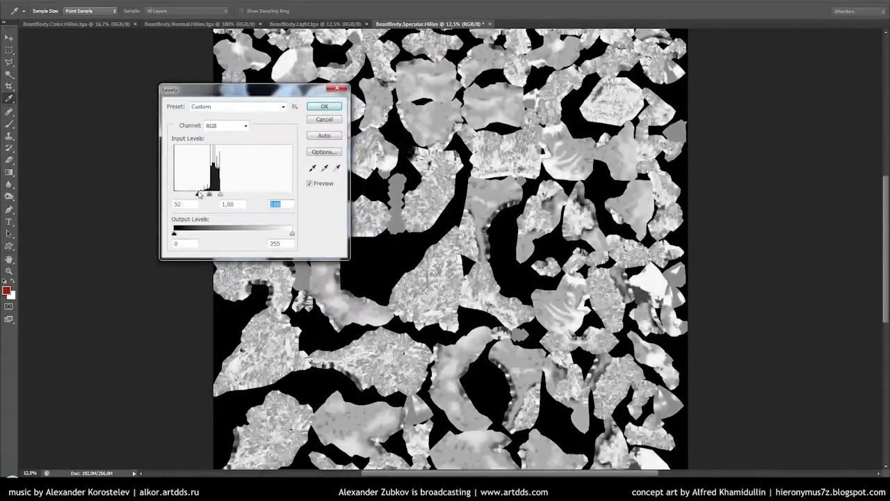
key(Escape)
key(ctrl+m)
mouse_move(741, 247)
mouse_down()
mouse_move(706, 283)
mouse_move(668, 258)
mouse_move(672, 280)
mouse_up()
key(Return)
key(v)
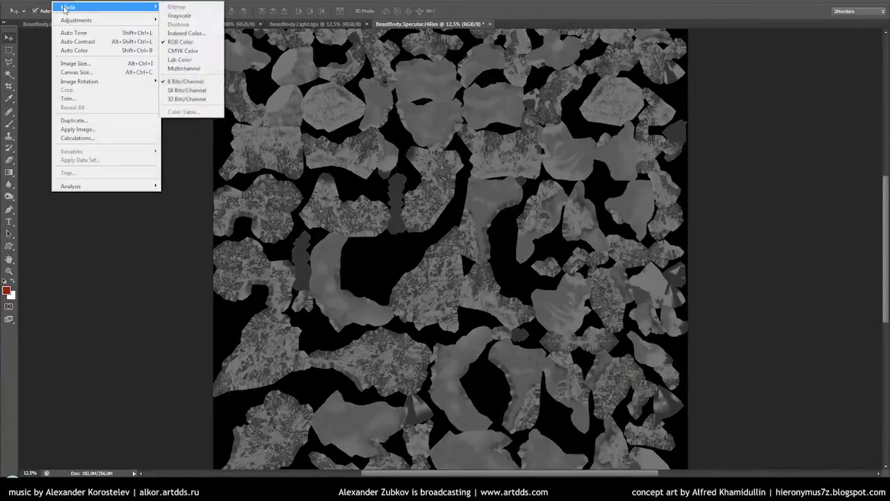
key(ctrl+l)
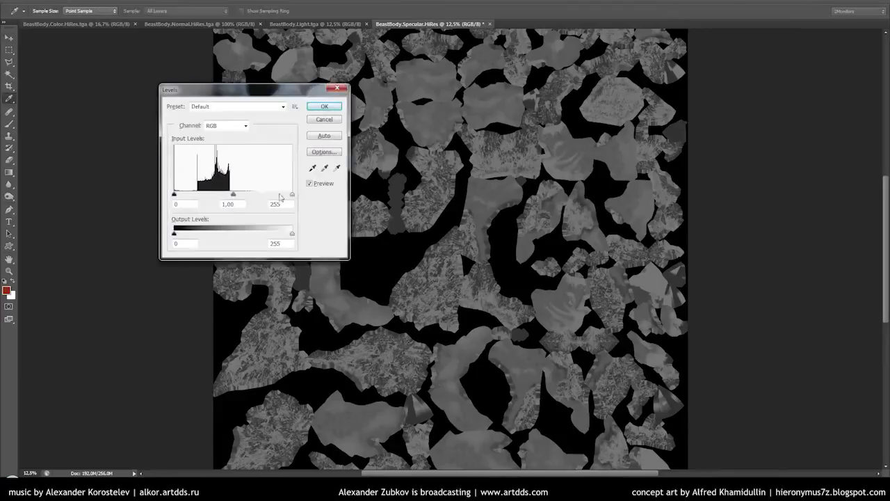
drag(174, 201, 195, 200)
key(Return)
Save the specular map as BeastBody.Specular.tga and start its web export.
key(ctrl+shift+s)
key(Return)
key(Return)
key(ctrl+alt+shift+s)
key(Return)
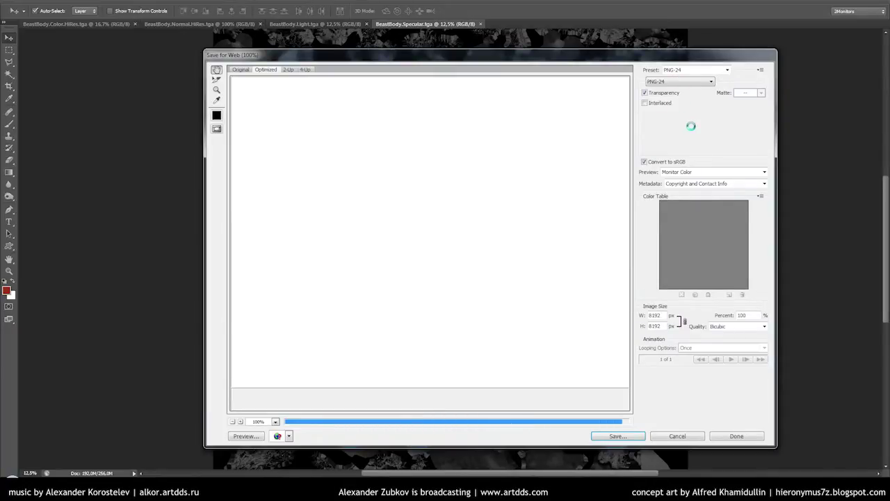
Export the specular and colour maps as JPEGs, closing each document afterwards.
click(711, 82)
click(658, 97)
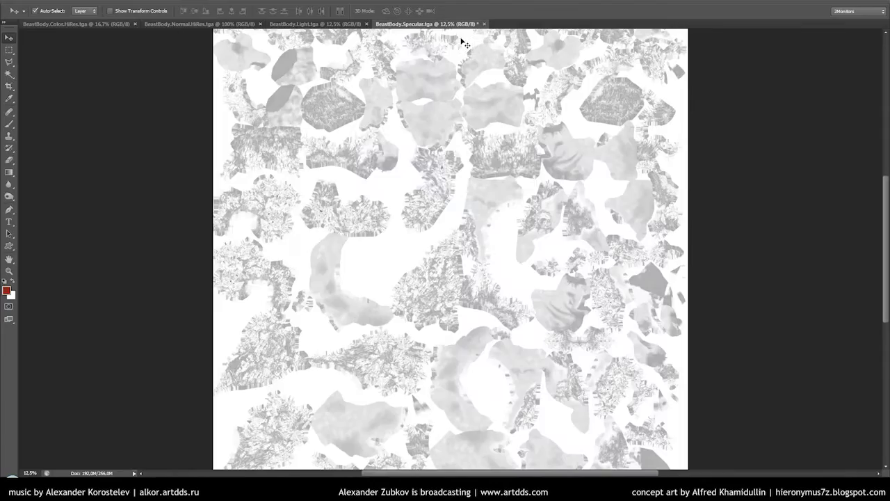
click(480, 24)
key(ctrl+alt+shift+s)
key(Return)
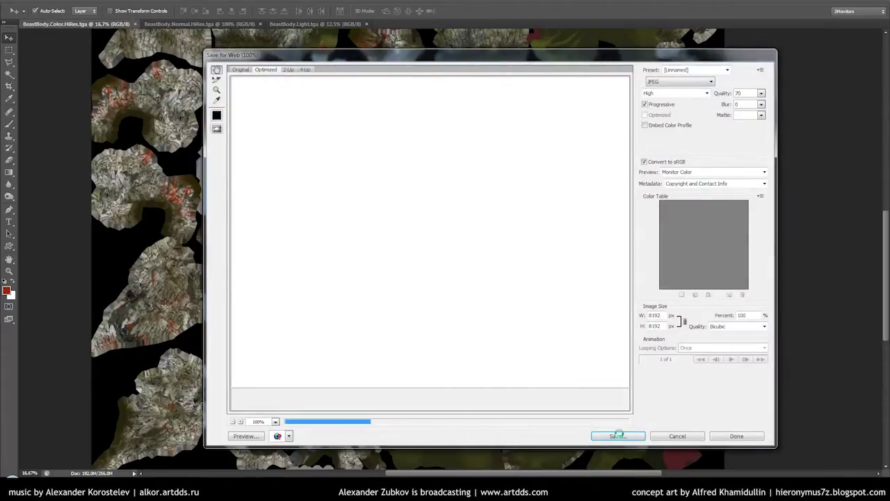
click(618, 435)
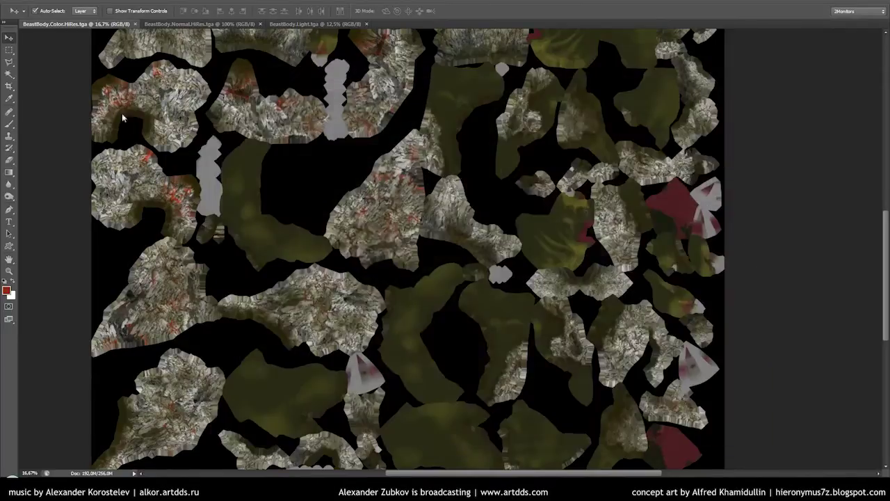
click(136, 24)
Export the light map as a JPEG into the Hi-Res folder, close it, and start the normal map's export.
key(n)
key(ctrl+alt+shift+s)
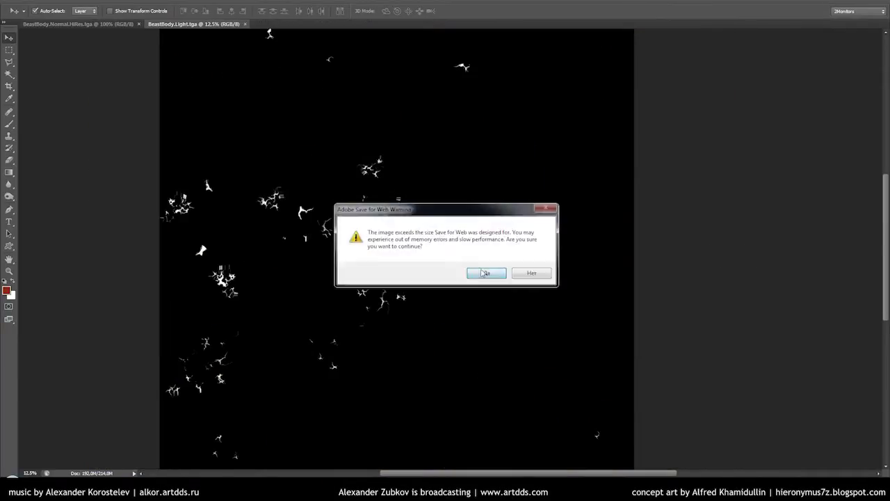
key(Return)
key(Return)
click(690, 380)
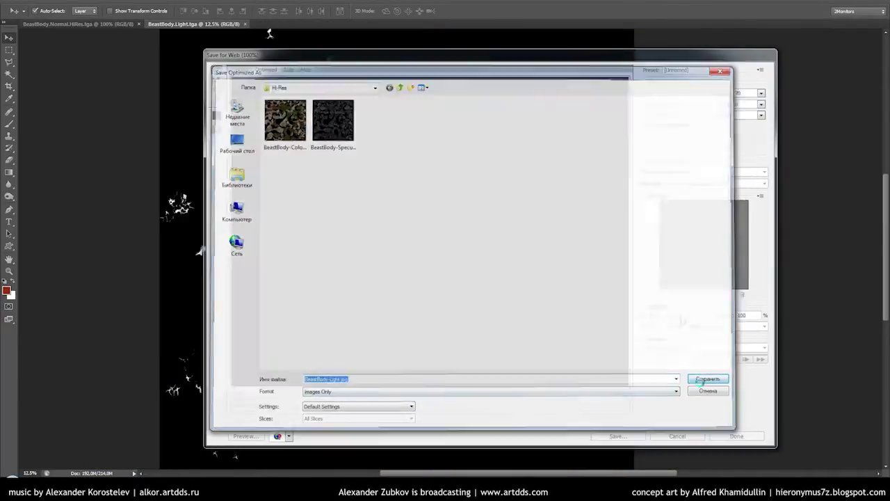
click(245, 23)
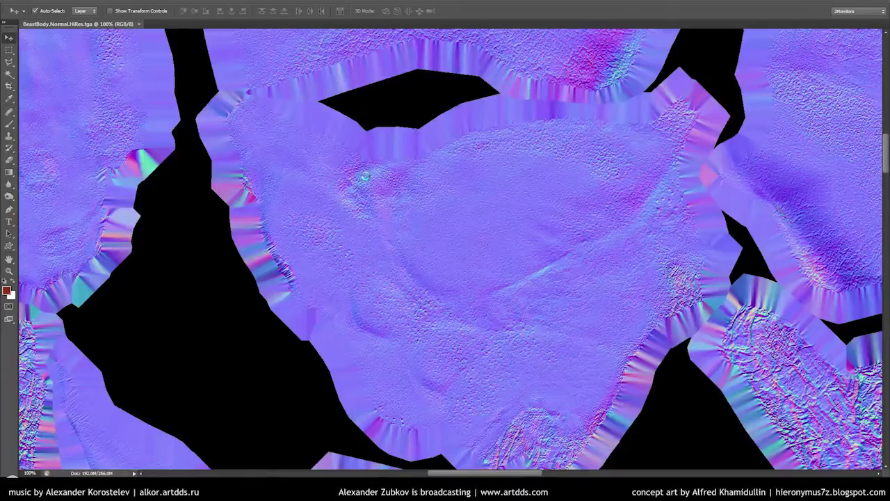
key(ctrl+alt+shift+s)
key(Return)
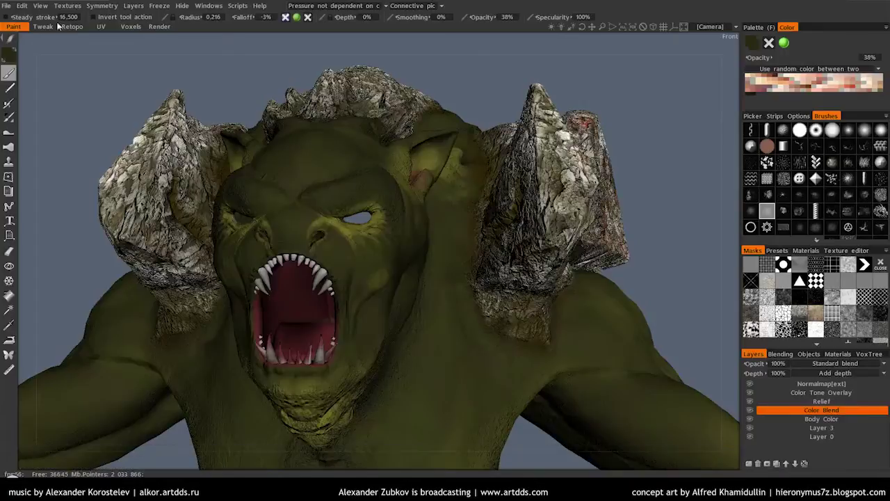
Save the Blender project and switch the right viewport to a live Octane render.
click(6, 6)
click(25, 78)
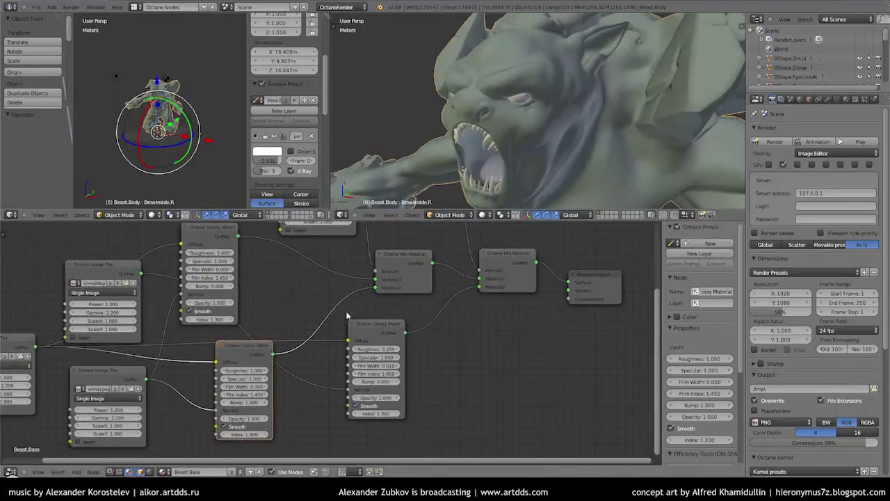
click(482, 214)
click(485, 153)
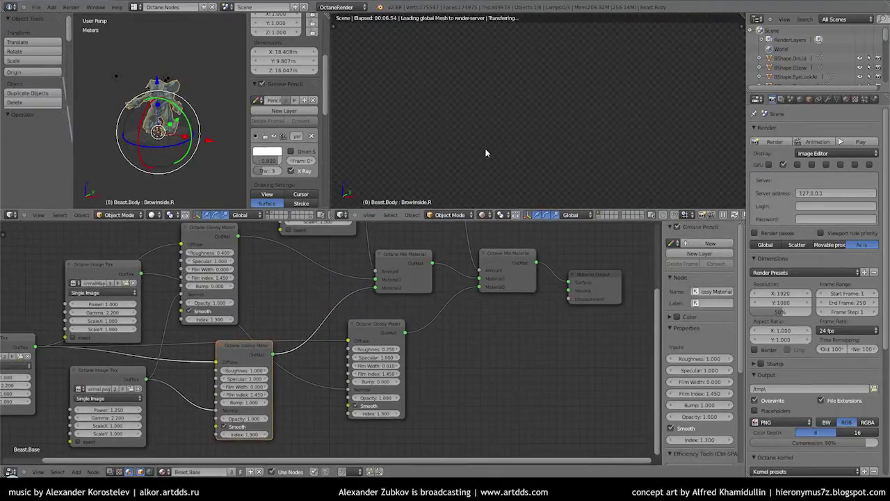
Load BeastBody.Normal.jpg into the normal-map image texture node and pick the BeastBody-Color image.
mouse_move(266, 303)
middle_down()
mouse_move(373, 306)
mouse_move(269, 314)
middle_up()
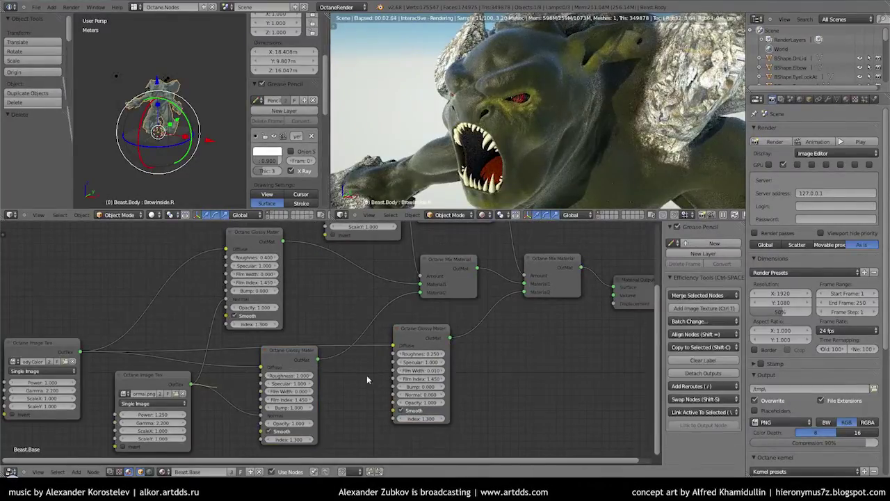
click(179, 393)
double_click(174, 118)
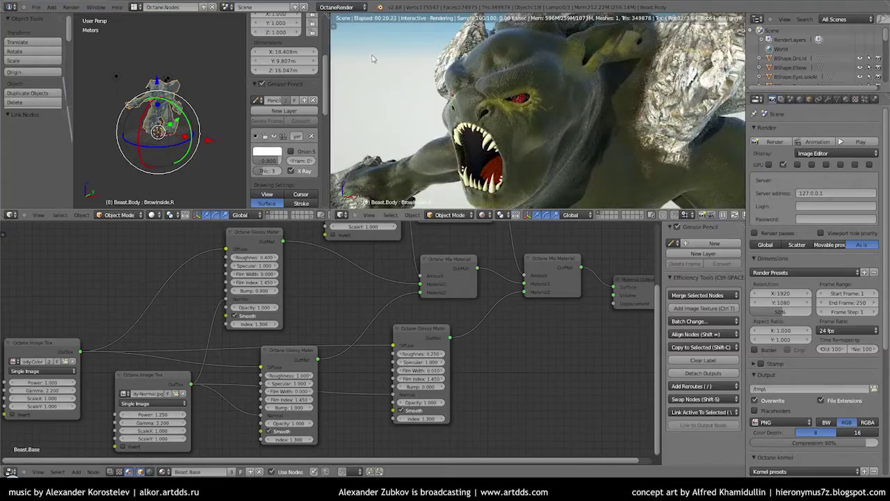
click(67, 362)
Load the BeastBody-Color image, orbit to the beast's rocky back, and move the mix node aside.
click(174, 97)
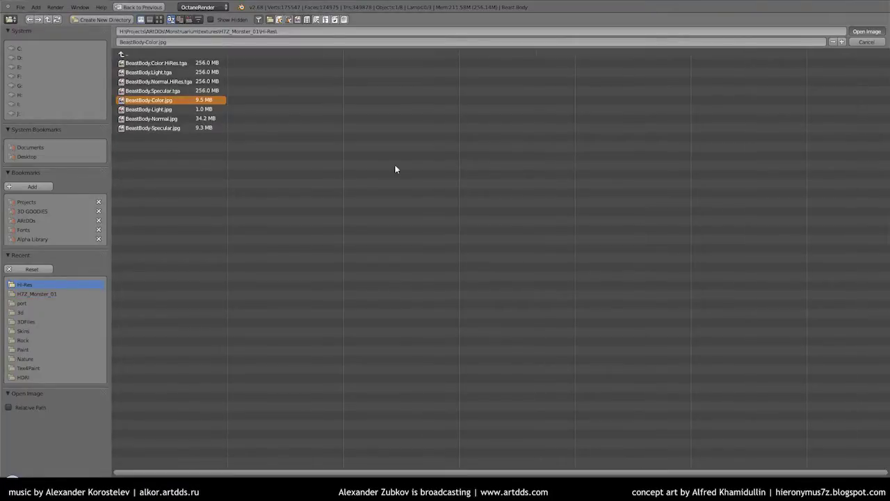
key(Return)
mouse_move(394, 164)
middle_down()
mouse_move(624, 99)
mouse_move(584, 139)
middle_up()
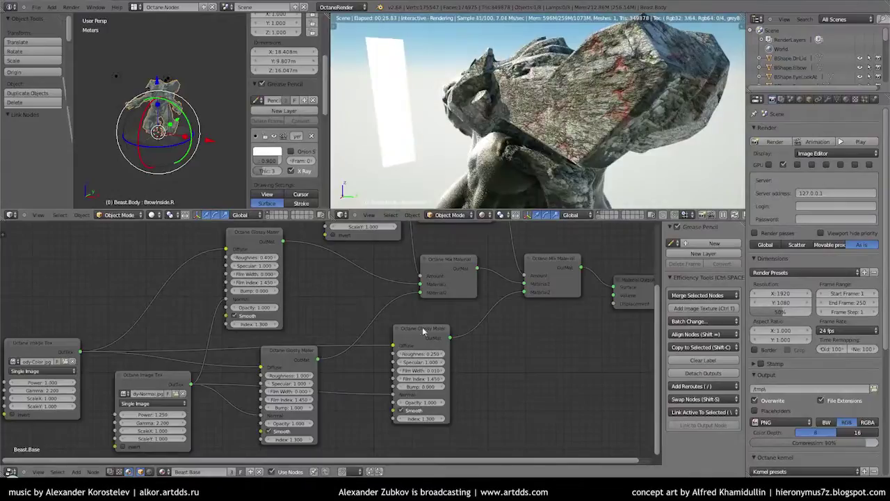
drag(562, 263, 544, 260)
Add an Octane Mix Material linked to the output, plus a float image texture node for its amount.
key(shift+a)
click(533, 354)
click(546, 358)
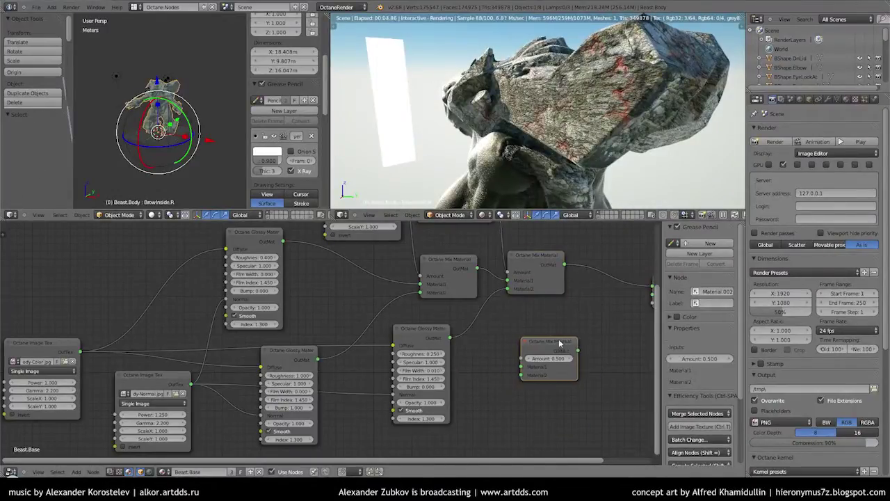
middle_drag(603, 320, 523, 317)
drag(523, 316, 573, 286)
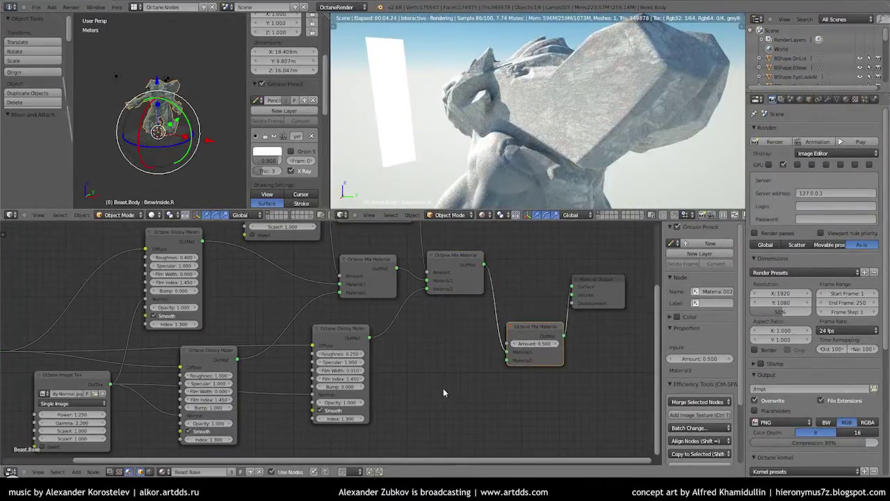
key(shift+a)
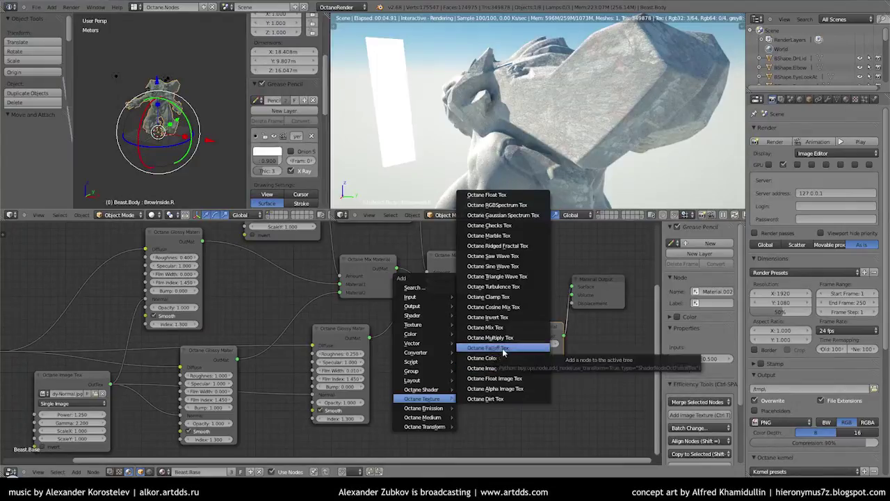
click(494, 378)
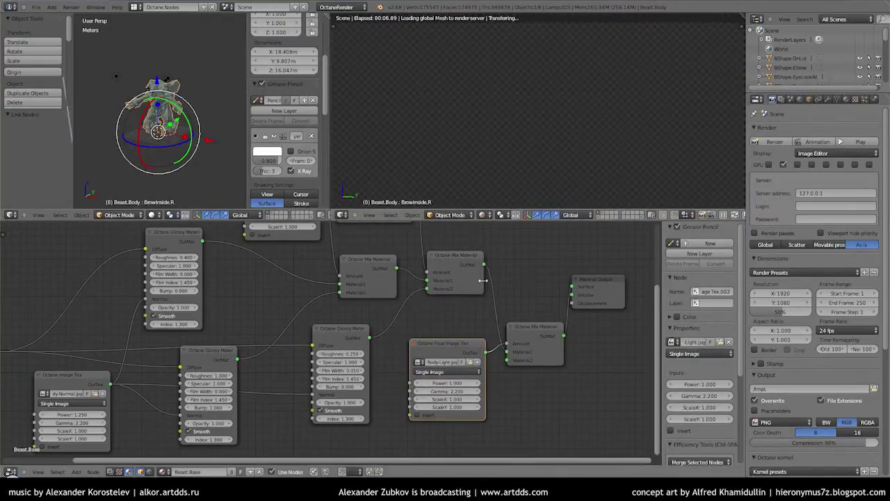
drag(447, 343, 431, 308)
Collapse the image texture node and add an Octane Diffuse Material.
key(h)
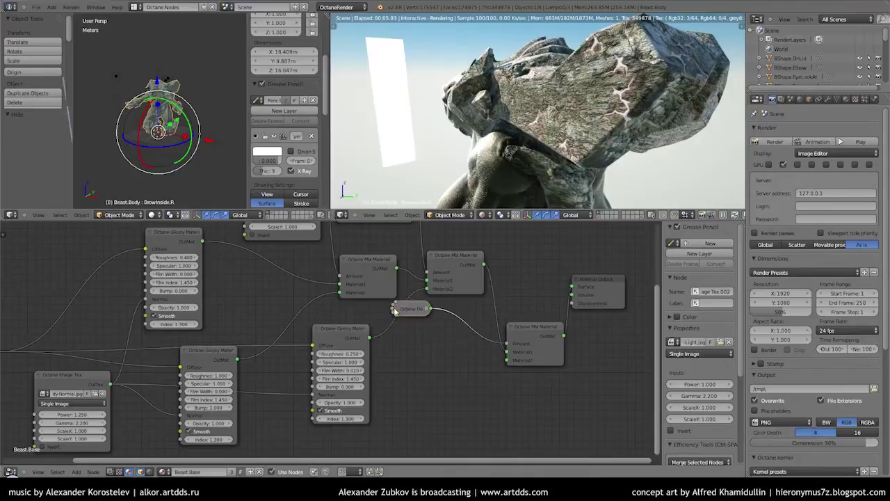
key(shift+a)
click(436, 356)
mouse_move(197, 258)
middle_down()
mouse_move(266, 258)
mouse_move(176, 240)
middle_up()
Add a Black Body Emission node below the diffuse and connect it to the material.
key(shift+a)
click(497, 400)
key(ctrl+z)
key(shift+a)
click(487, 399)
click(308, 424)
middle_drag(308, 424, 301, 389)
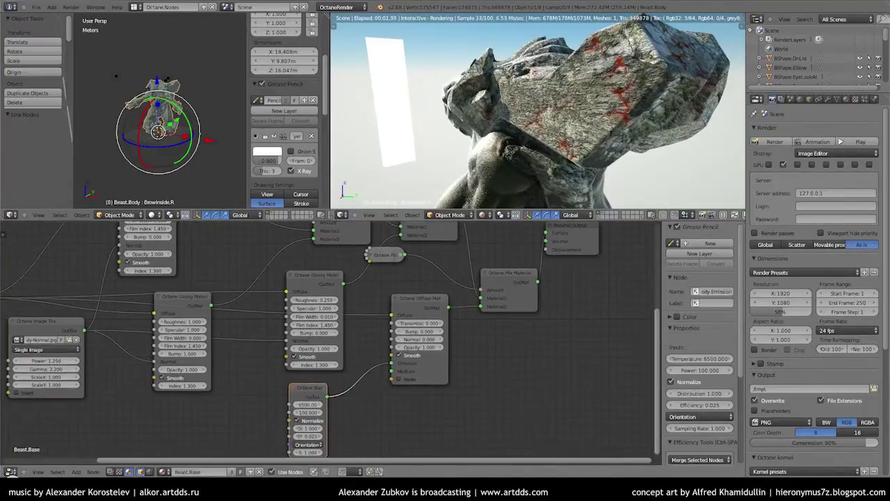
Set the emission temperature to 600 and power to 2000.
click(308, 404)
text(600)
key(Return)
click(308, 413)
text(2000)
key(Return)
Swap the emission for a texture emission node with power around 424.
key(shift+s)
click(389, 399)
drag(352, 425, 355, 417)
drag(327, 418, 343, 418)
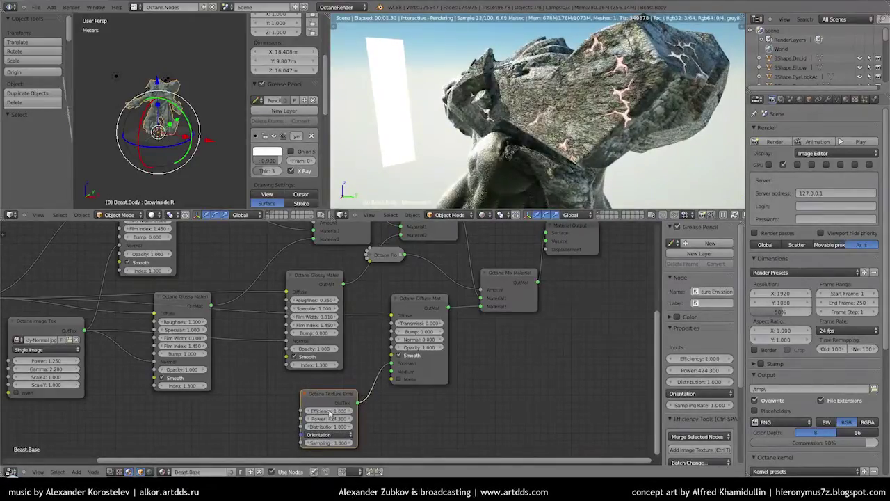
Switch back to blackbody emission with temperature 1100 and power 1200.
key(shift+s)
click(327, 402)
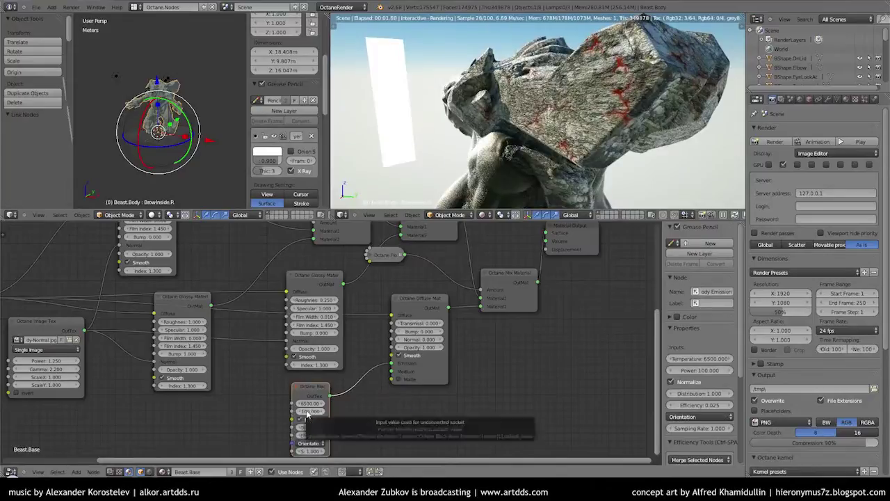
drag(327, 403, 313, 403)
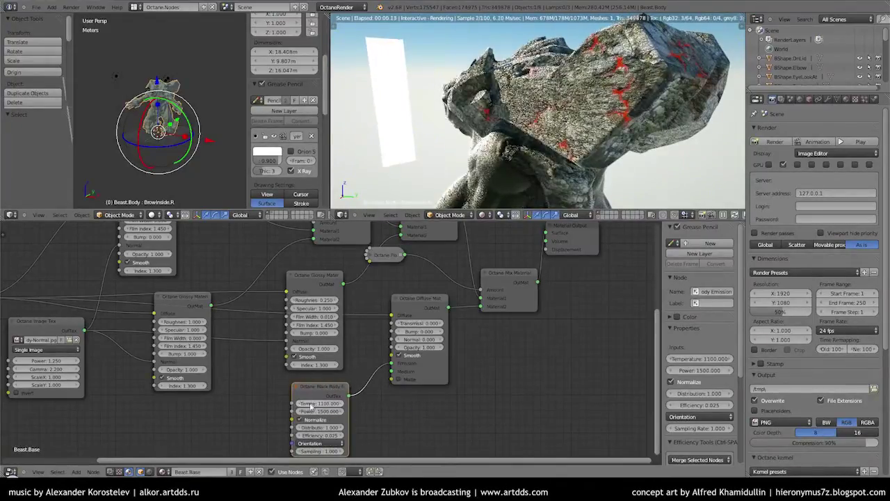
scroll(587, 153, up, 3)
click(318, 411)
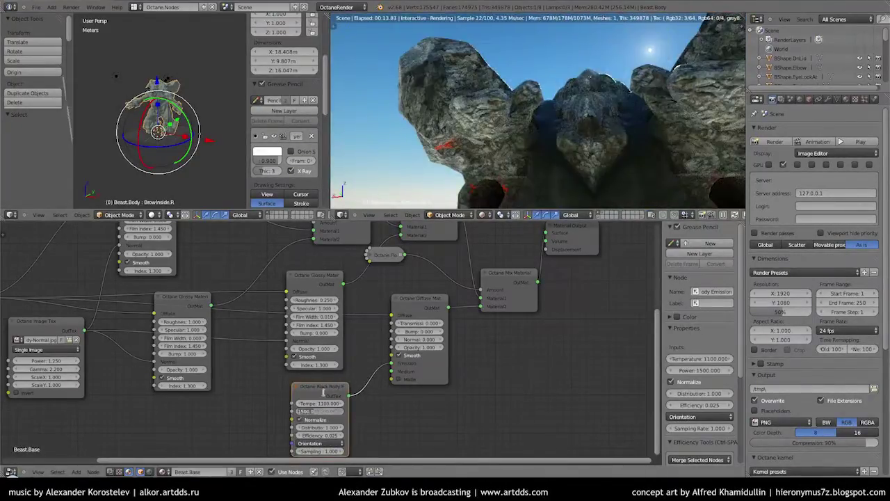
text(800)
key(Return)
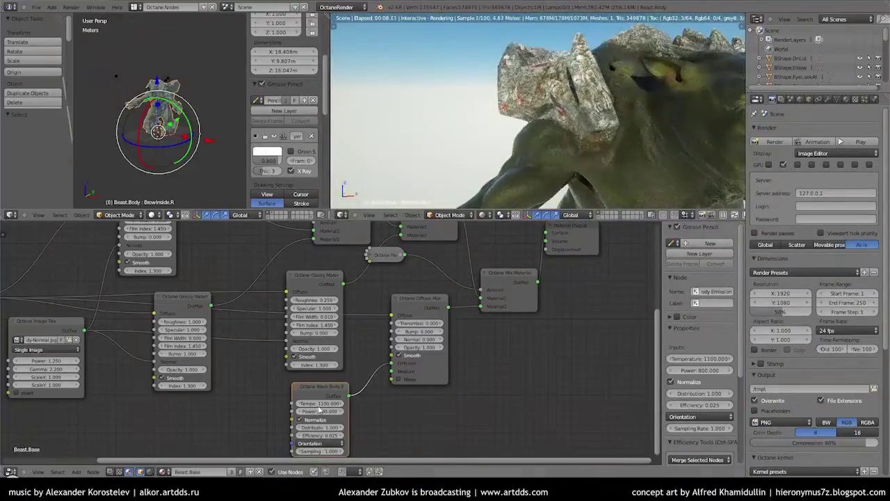
key(Return)
Arrange the node graph and expand the Specular.jpg image texture node beside the glossy materials.
middle_drag(229, 237, 294, 332)
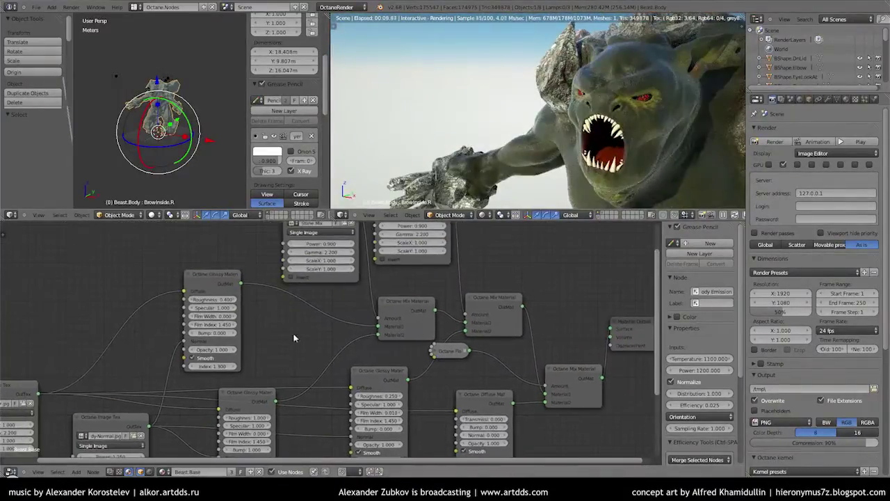
click(212, 278)
middle_drag(212, 278, 341, 273)
middle_drag(564, 364, 495, 349)
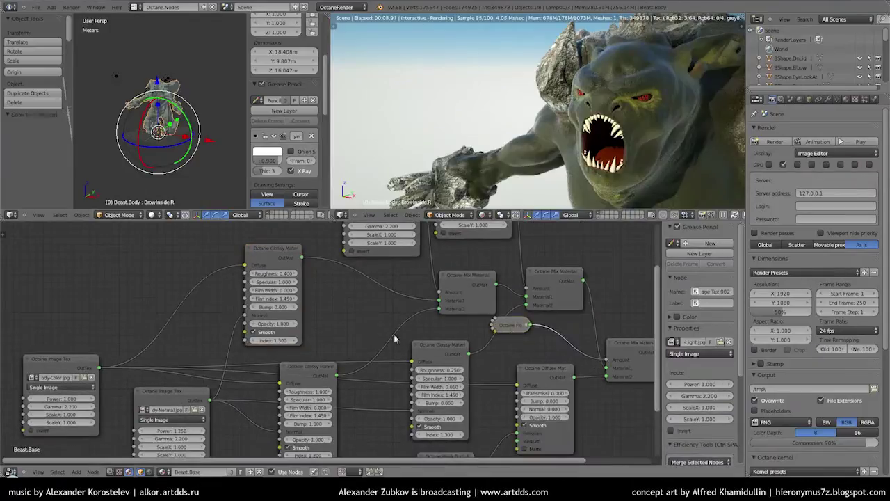
middle_drag(99, 248, 204, 258)
key(h)
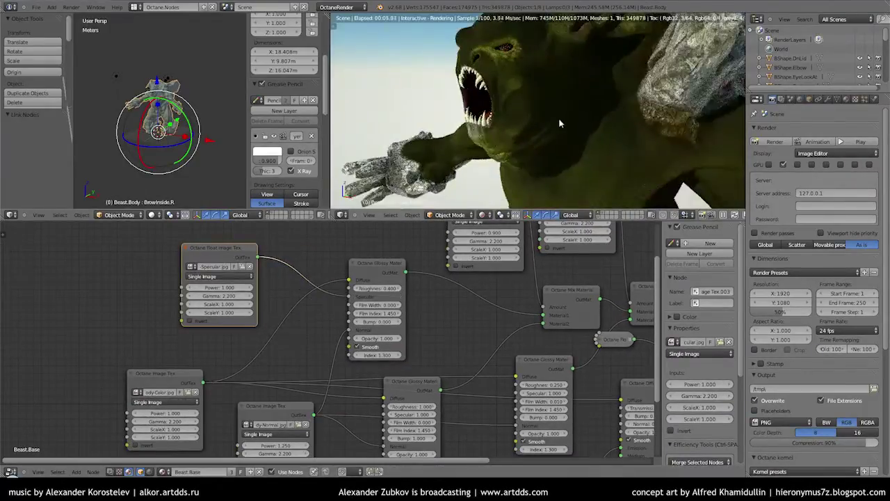
mouse_move(436, 324)
middle_down()
mouse_move(325, 363)
mouse_move(330, 319)
middle_up()
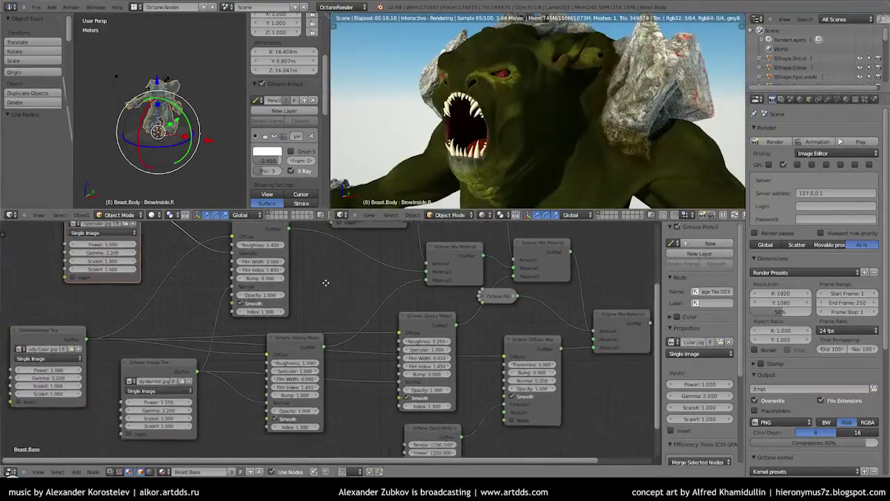
Link the inverted Specular.jpg float texture to Glossy Specular with power 1.000 and gamma 0.300.
click(435, 317)
click(434, 361)
middle_drag(434, 362, 441, 338)
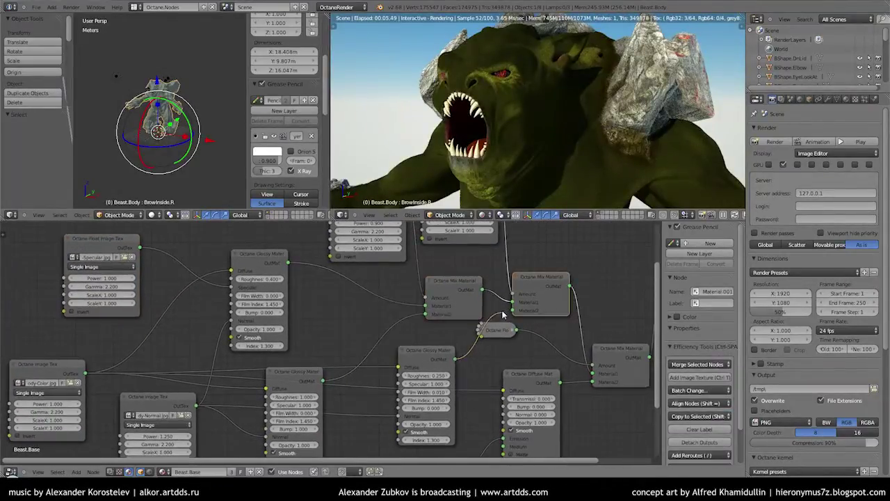
drag(140, 249, 388, 374)
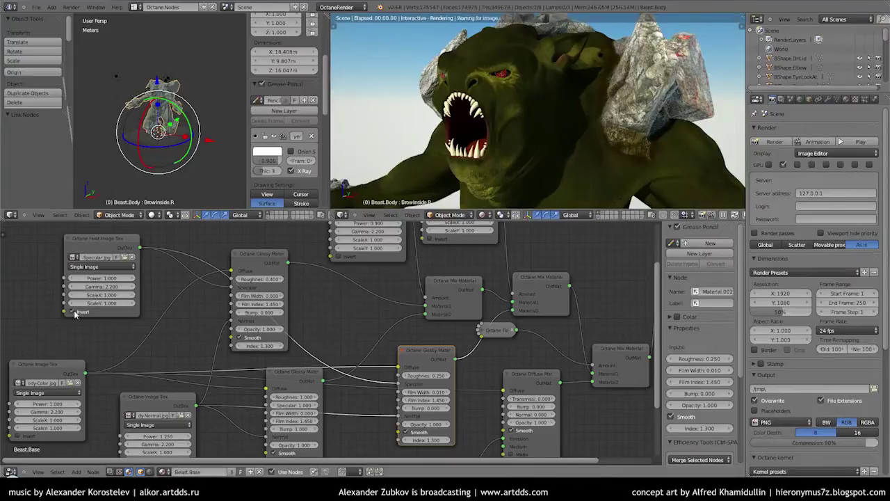
click(101, 286)
click(101, 287)
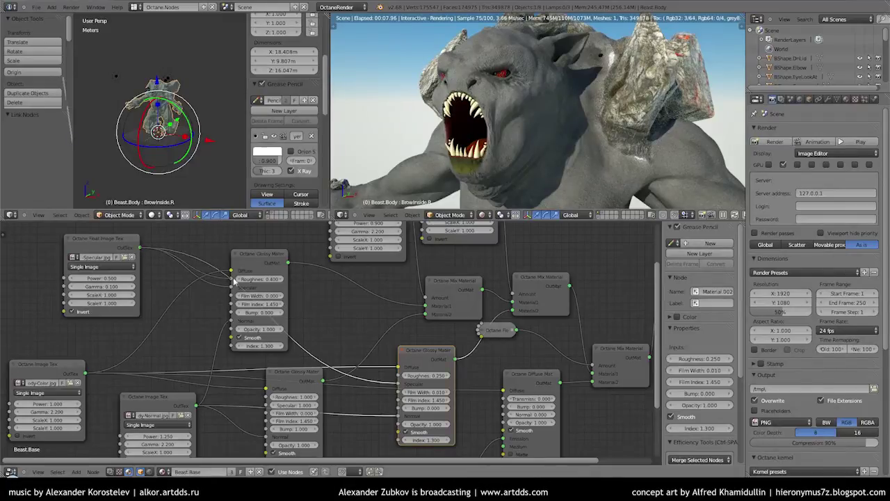
drag(242, 262, 242, 258)
key(space)
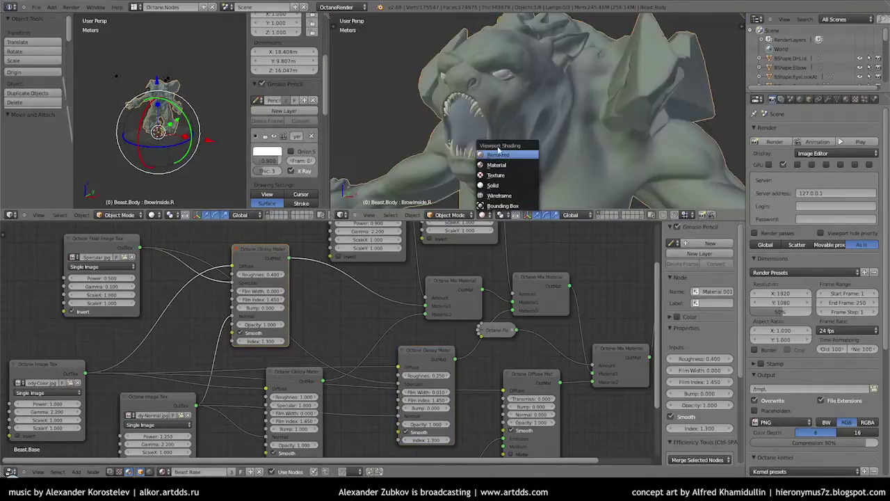
click(497, 153)
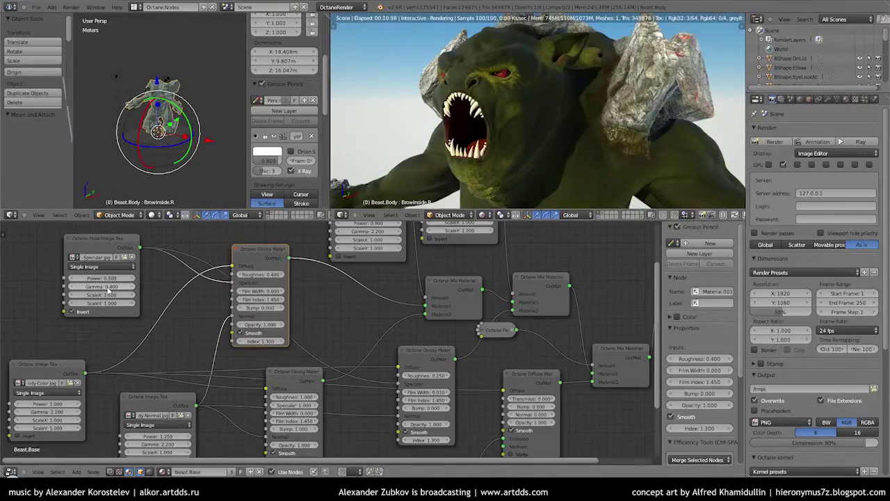
key(Return)
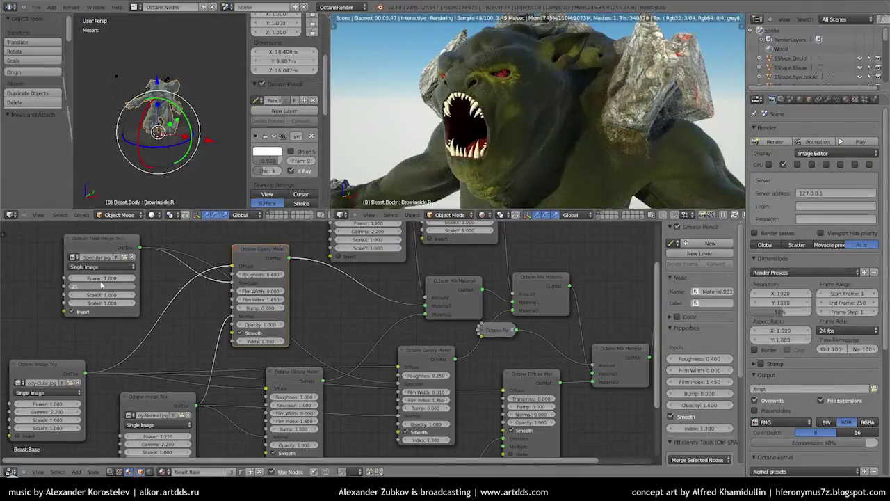
Turn the Octane render to face the creature and maximize it to full screen.
mouse_move(459, 105)
middle_down()
mouse_move(432, 111)
mouse_move(536, 125)
mouse_move(480, 162)
middle_up()
scroll(501, 122, up, 5)
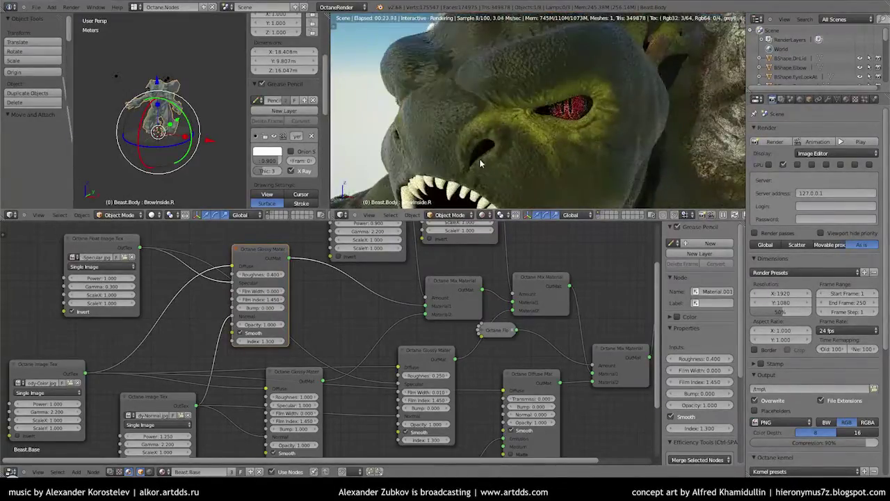
key(ctrl+Up)
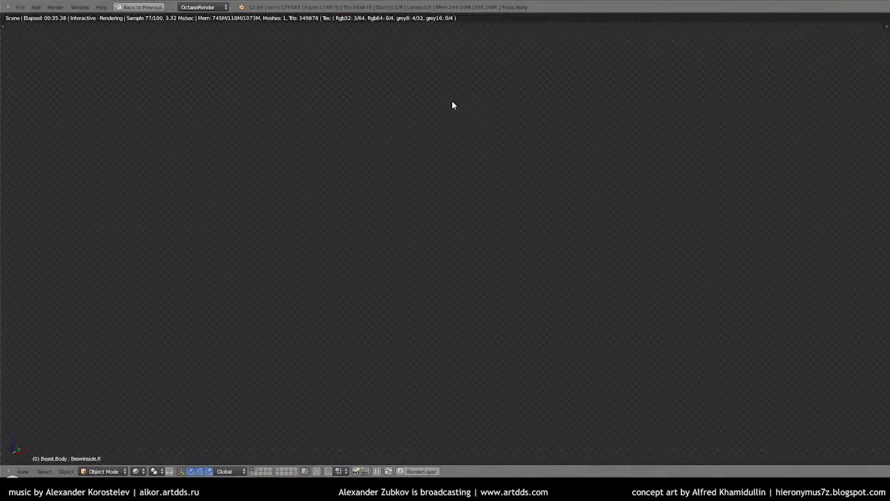
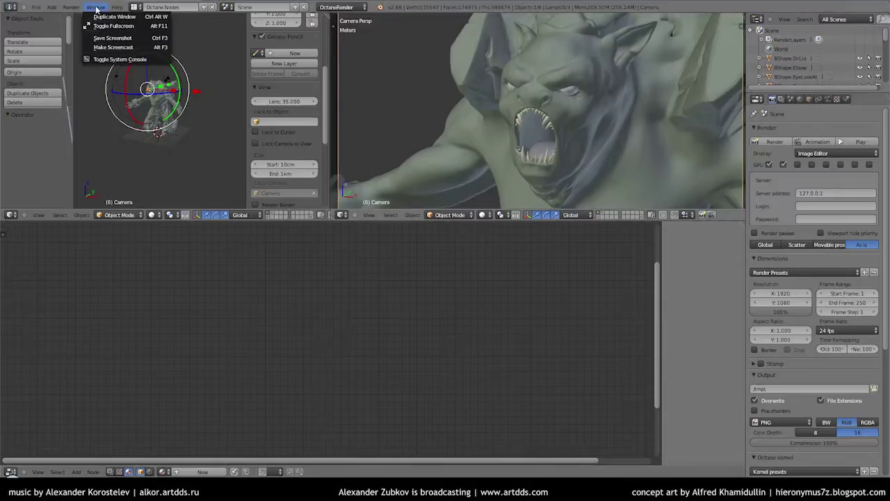
Switch to the UV Editing layout and change which texture is displayed.
click(138, 10)
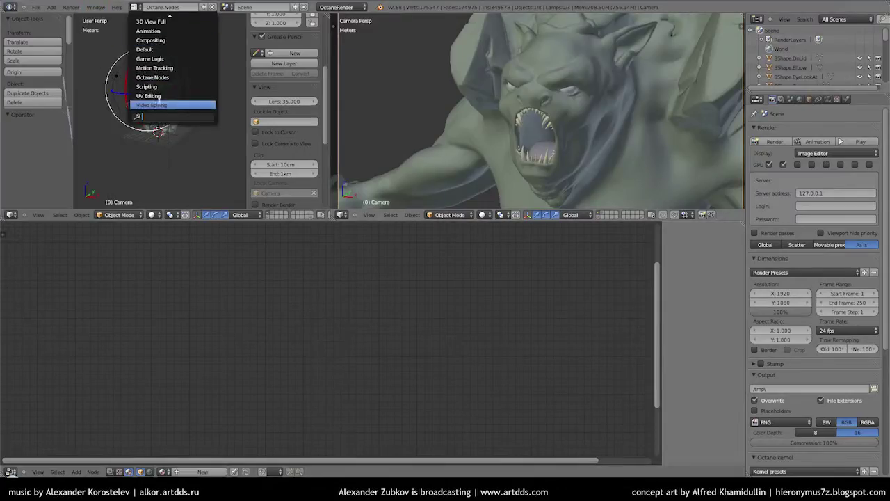
click(164, 101)
scroll(275, 206, down, 4)
scroll(271, 215, up, 3)
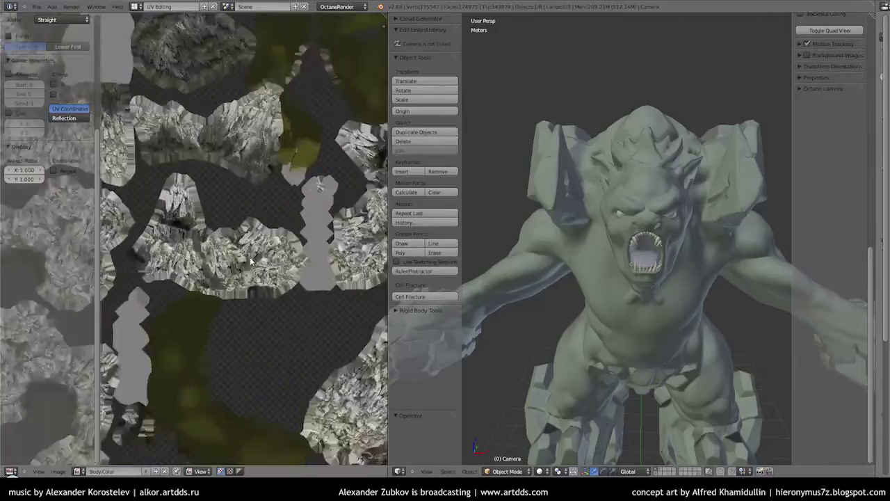
scroll(263, 240, up, 2)
middle_drag(263, 240, 280, 361)
click(80, 471)
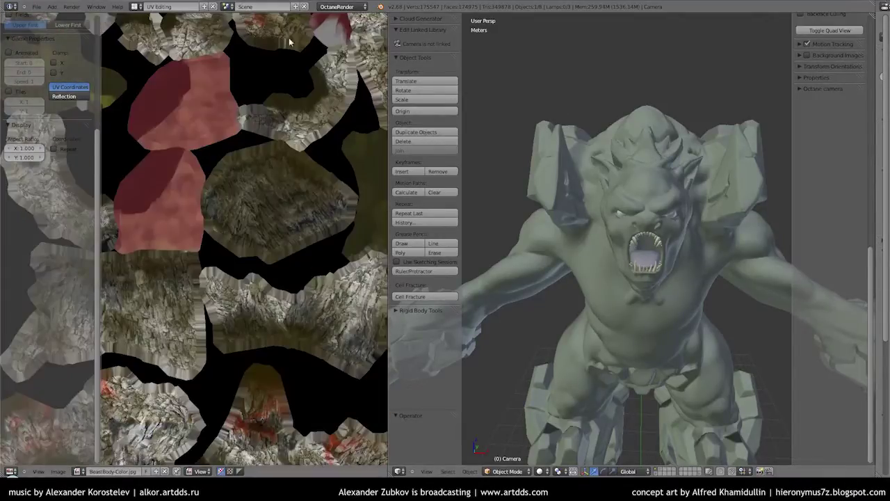
Set the render engine to Blender Render and select the Beast.Body mesh.
click(338, 6)
click(335, 24)
scroll(626, 229, up, 4)
mouse_move(626, 230)
middle_down()
mouse_move(663, 150)
mouse_move(604, 254)
middle_up()
scroll(604, 258, down, 2)
right_click(599, 209)
In Edit Mode, select the tongue faces by material slot and assign them Beast.Tongue.
key(Tab)
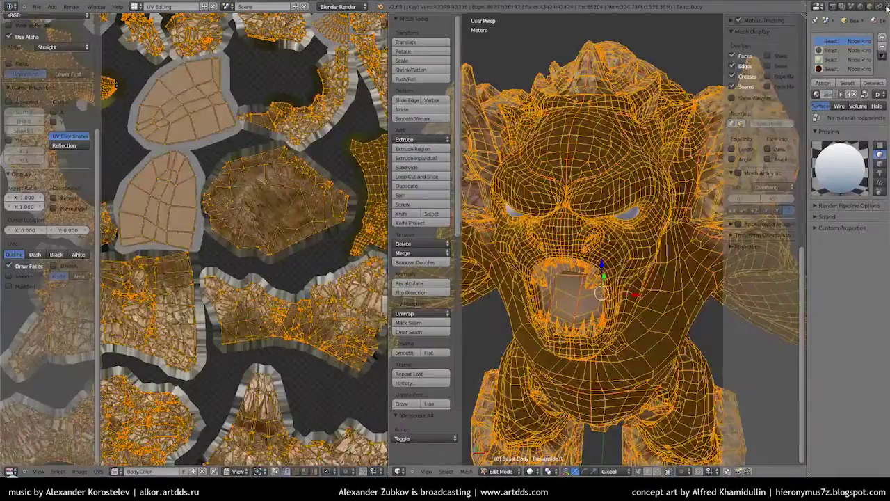
key(a)
click(866, 5)
drag(807, 279, 775, 278)
click(830, 83)
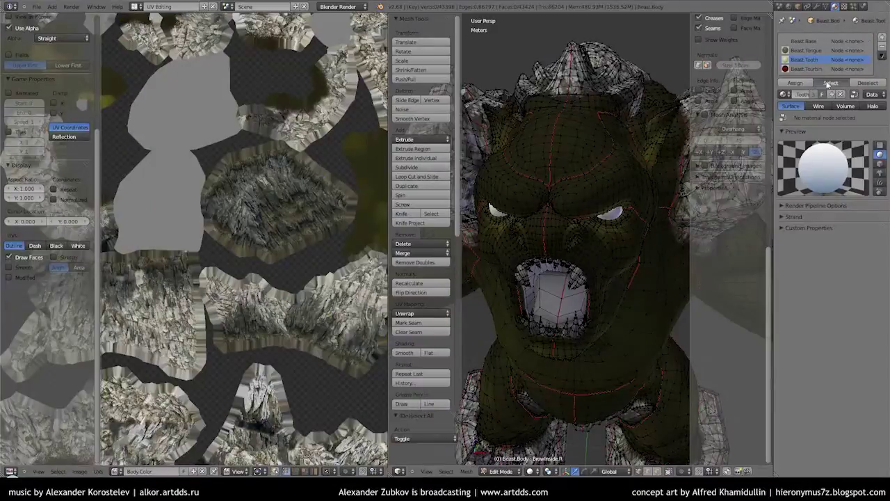
click(805, 50)
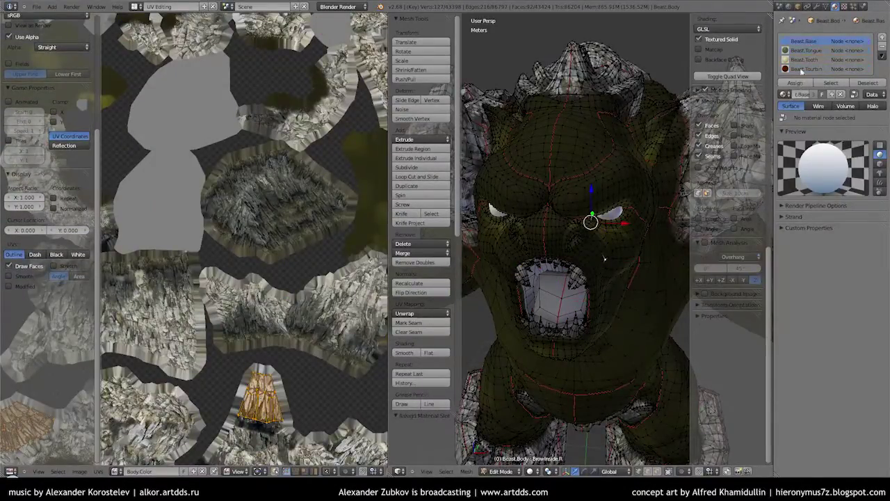
click(804, 69)
click(830, 75)
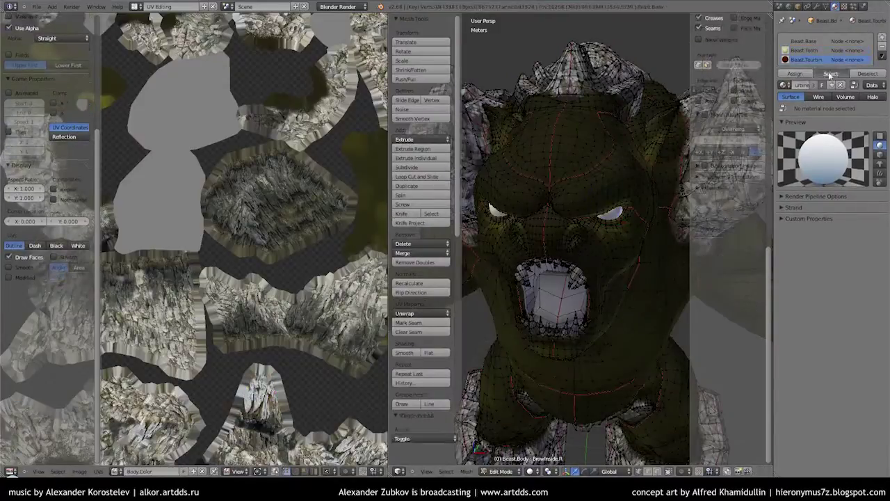
click(784, 84)
click(820, 127)
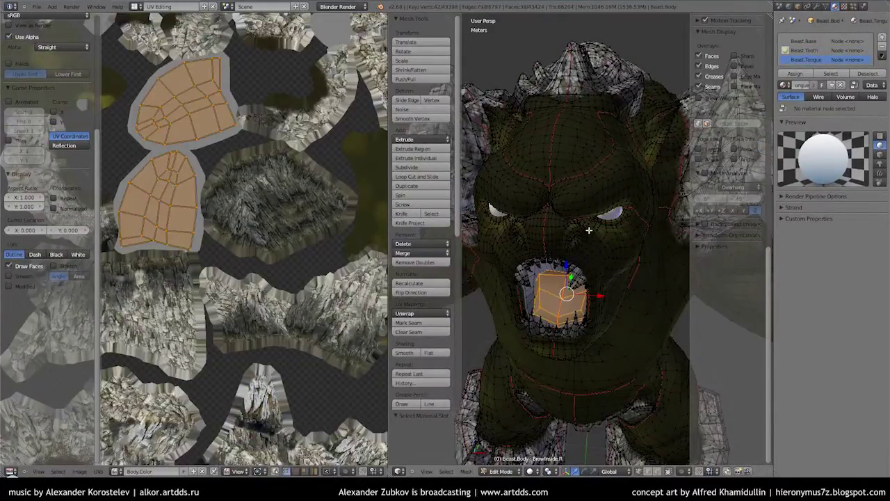
click(580, 231)
Display the BeastBody-Color texture in the UV editor and isolate the tongue block.
click(830, 74)
key(KP_Decimal)
key(a)
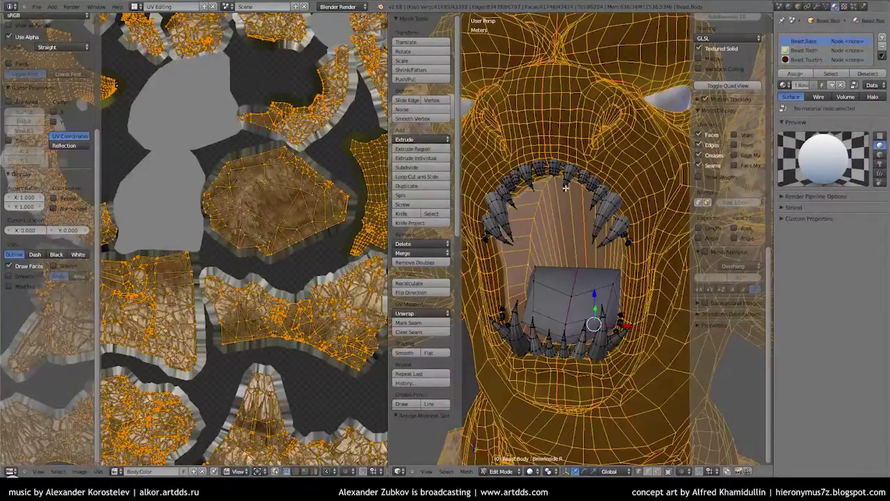
click(117, 471)
click(129, 382)
key(a)
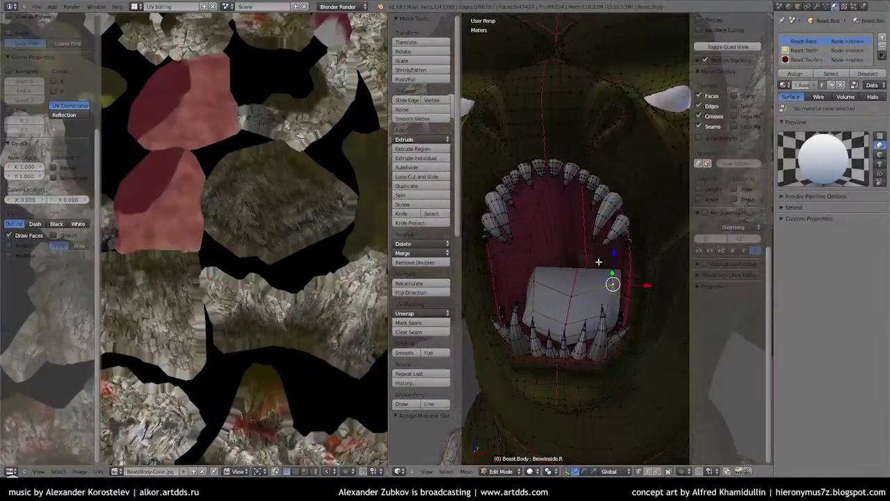
key(l)
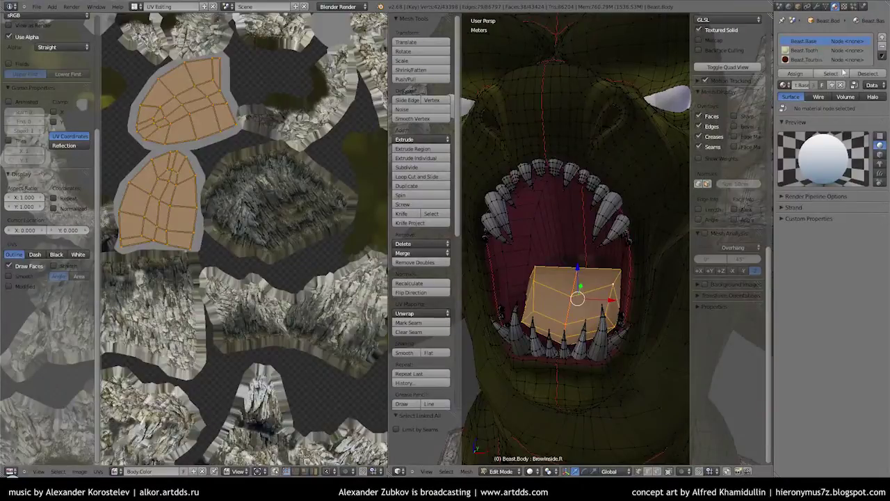
key(ctrl+z)
key(ctrl+z)
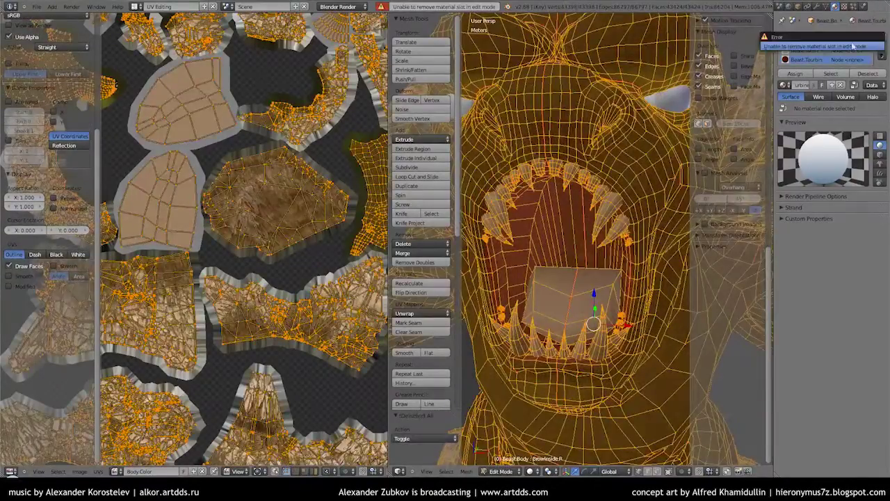
key(ctrl+z)
key(ctrl+z)
key(ctrl+z)
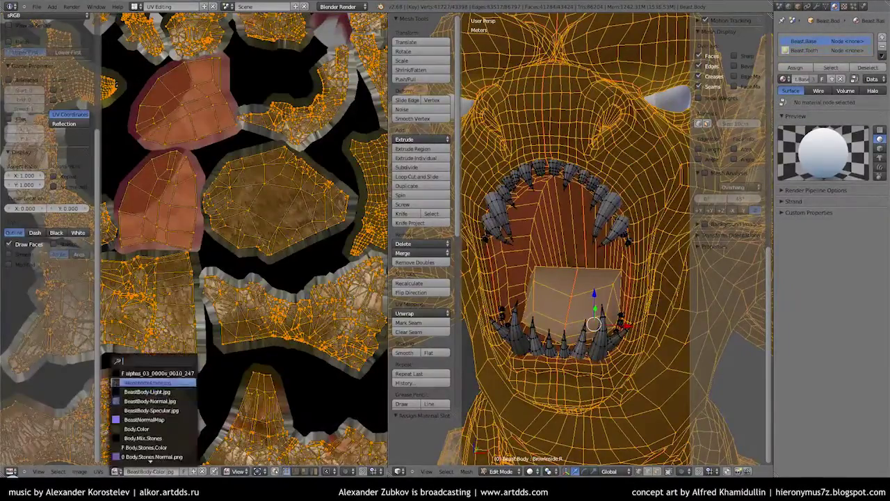
Maximize the image editor in Paint mode with a salmon-pink brush colour.
key(Tab)
scroll(220, 210, up, 2)
key(Tab)
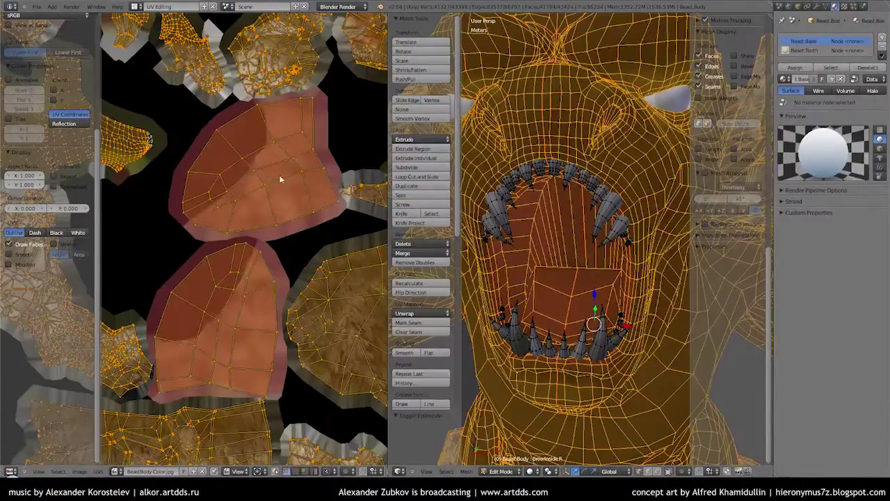
key(ctrl+Up)
key(a)
click(223, 471)
click(228, 453)
click(36, 307)
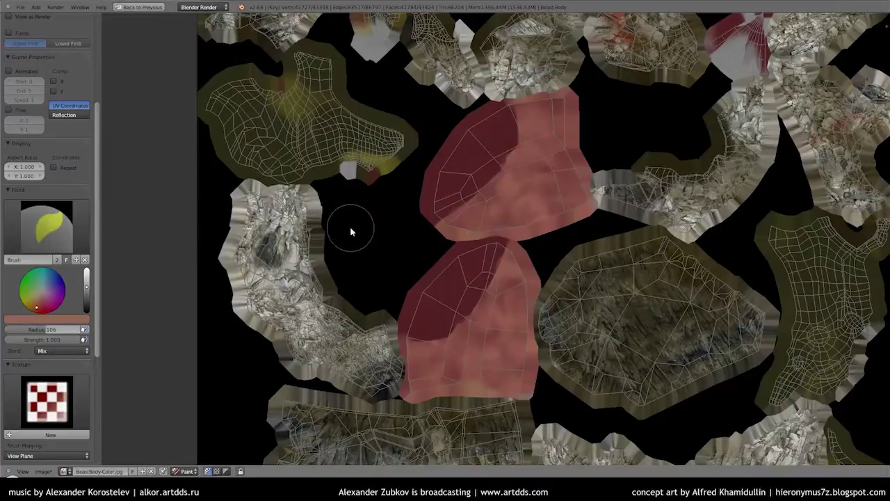
scroll(46, 281, down, 5)
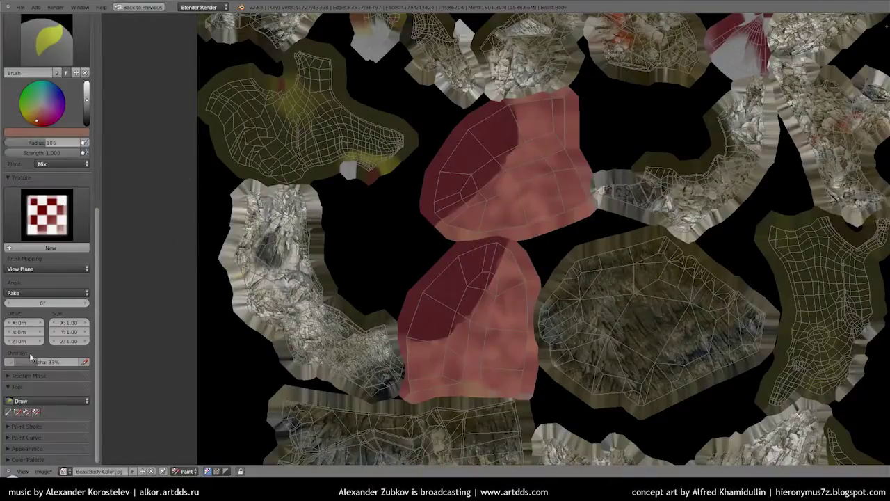
scroll(31, 357, up, 8)
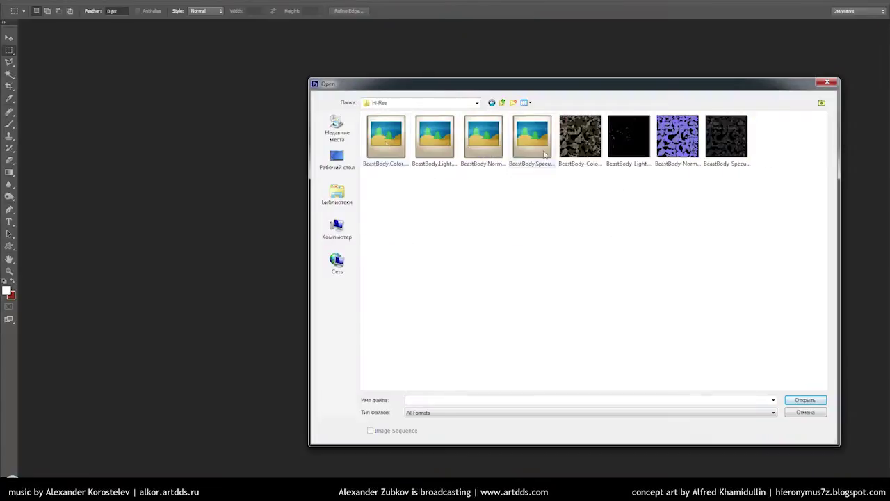
Open the HiRes body colour texture and paint the upper and lower tongue shapes dark red.
double_click(370, 148)
alt+scroll(318, 215, up, 2)
alt+scroll(362, 222, up, 1)
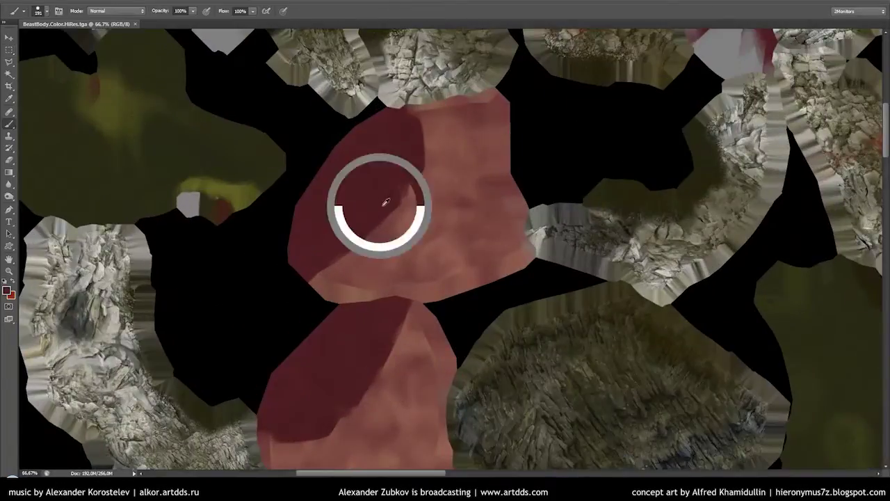
drag(442, 229, 411, 181)
right_click(407, 204)
mouse_move(382, 243)
mouse_down()
mouse_move(341, 278)
mouse_move(412, 254)
mouse_move(508, 243)
mouse_move(447, 143)
mouse_up()
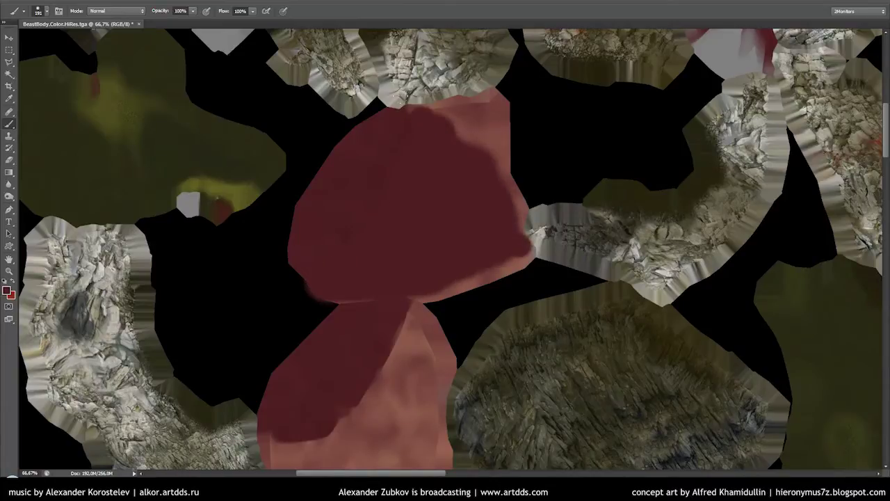
drag(452, 111, 459, 146)
scroll(376, 213, down, 3)
drag(376, 213, 281, 250)
mouse_move(311, 303)
mouse_down()
mouse_move(445, 334)
mouse_move(452, 160)
mouse_move(417, 237)
mouse_move(319, 292)
mouse_up()
right_click(320, 237)
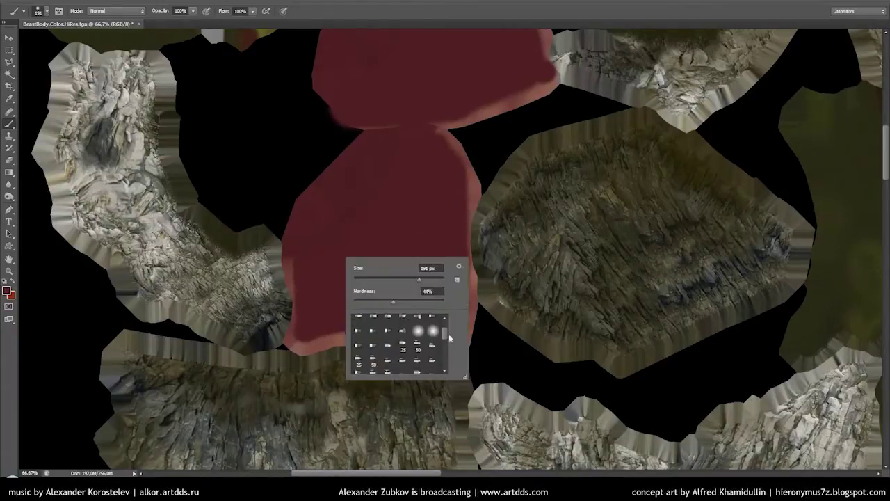
Save the texture and export it for web as JPEG named BeastBody.Color.jpg.
key(ctrl+s)
key(ctrl+alt+shift+s)
key(Return)
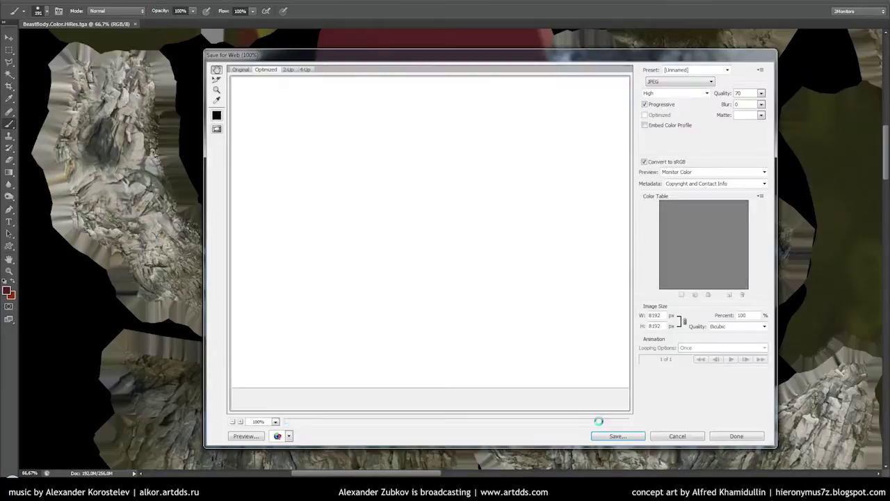
click(617, 435)
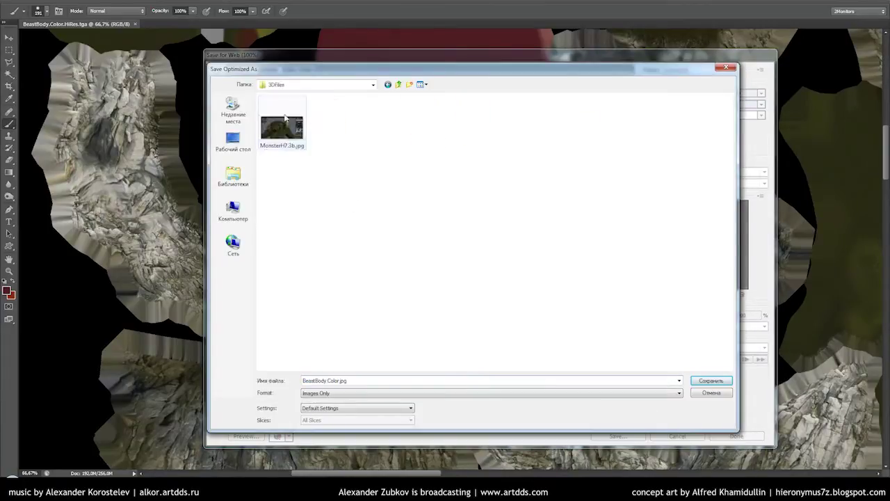
double_click(283, 118)
key(Return)
Back in Blender, save the texture image and restore the split UV Editing layout.
key(alt+Tab)
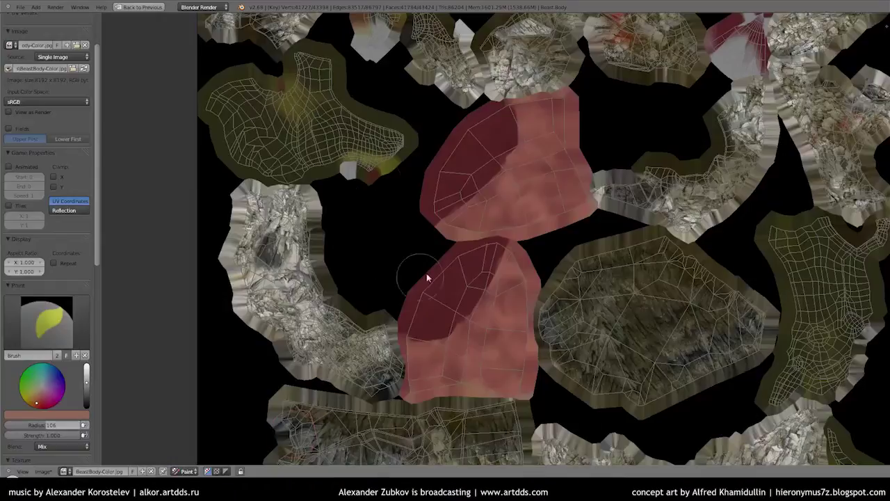
key(ctrl+s)
click(386, 215)
scroll(469, 241, up, 3)
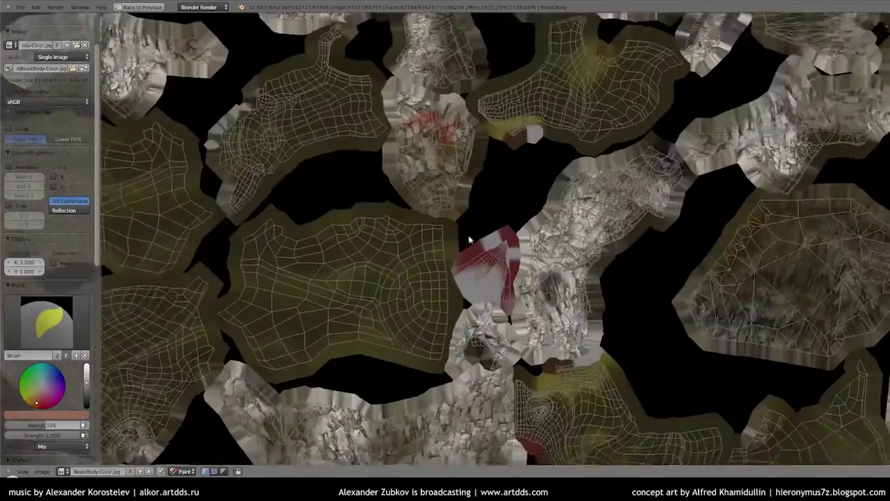
key(ctrl+Up)
Switch to textured shading and inspect a small patch of faces inside the mouth.
key(alt+z)
key(KP_Decimal)
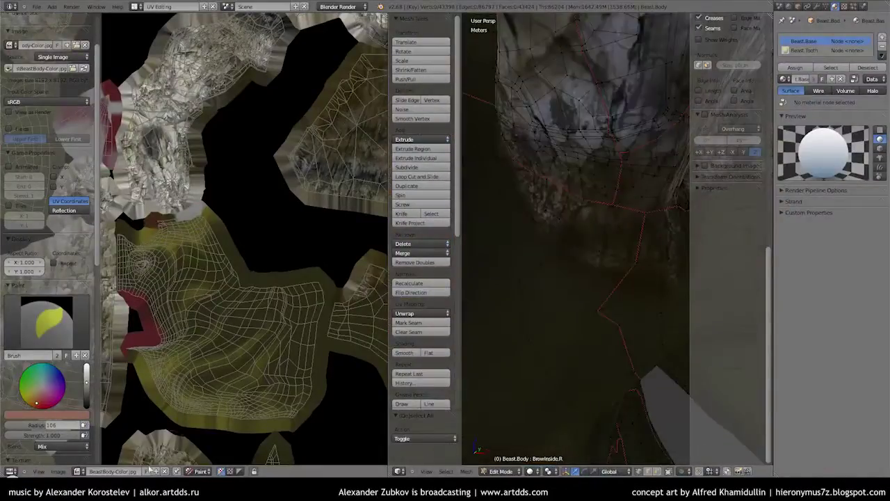
key(a)
key(c)
middle_drag(550, 247, 584, 188)
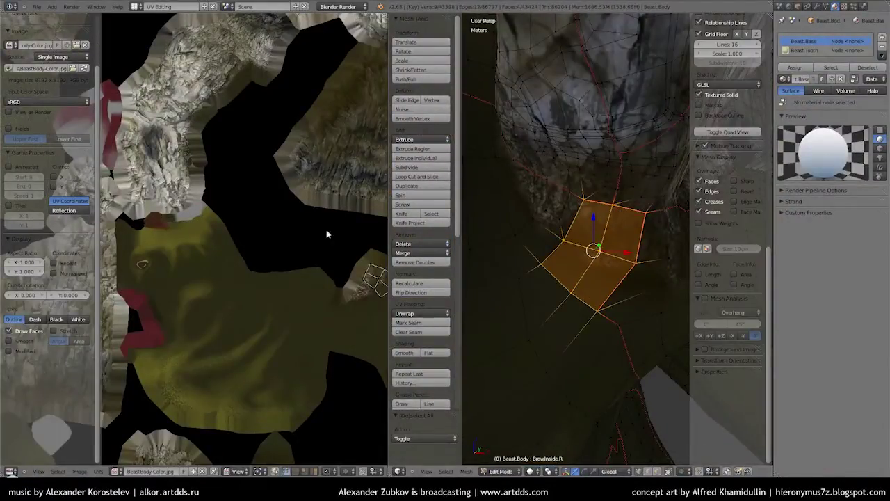
key(KP_Decimal)
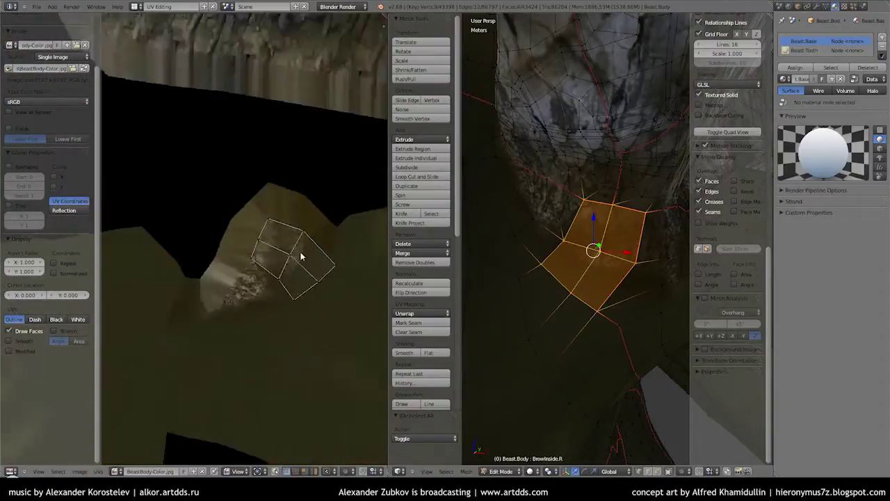
key(a)
scroll(546, 248, down, 4)
scroll(597, 254, down, 3)
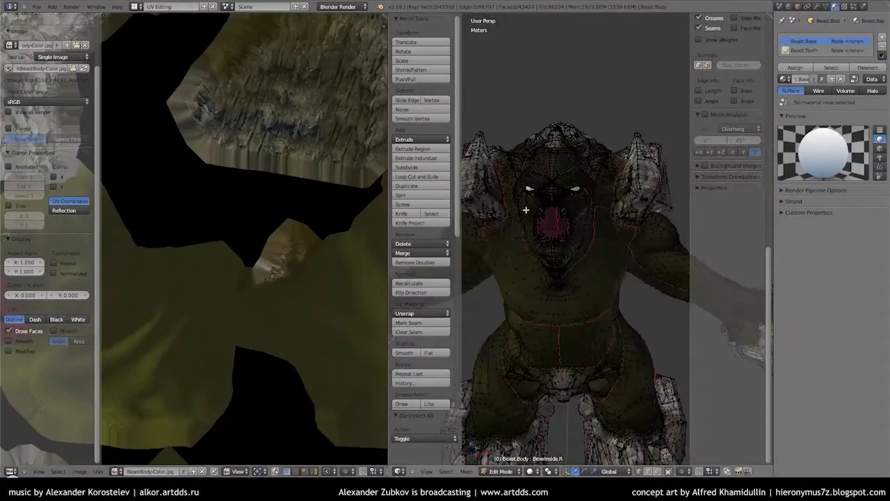
scroll(598, 254, up, 5)
middle_drag(579, 276, 589, 205)
Select the whole mesh and maximize the UV editor to show the full Body.Color texture.
key(a)
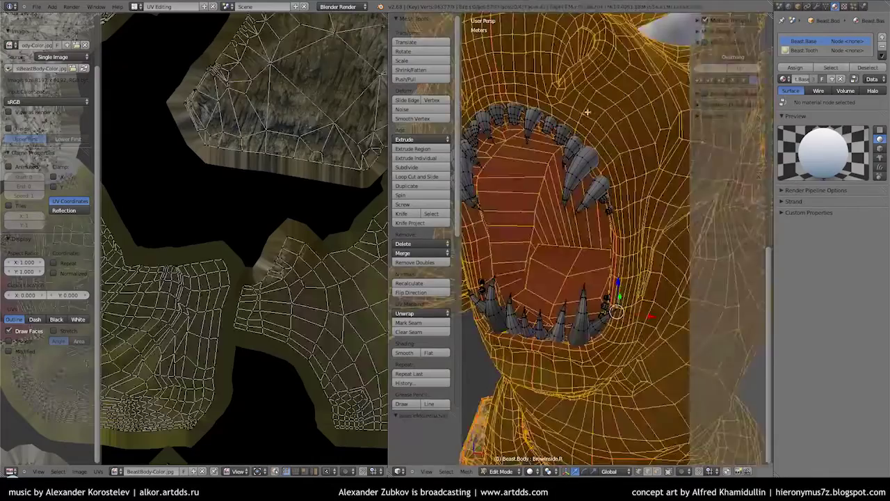
key(ctrl+Up)
middle_drag(381, 218, 302, 301)
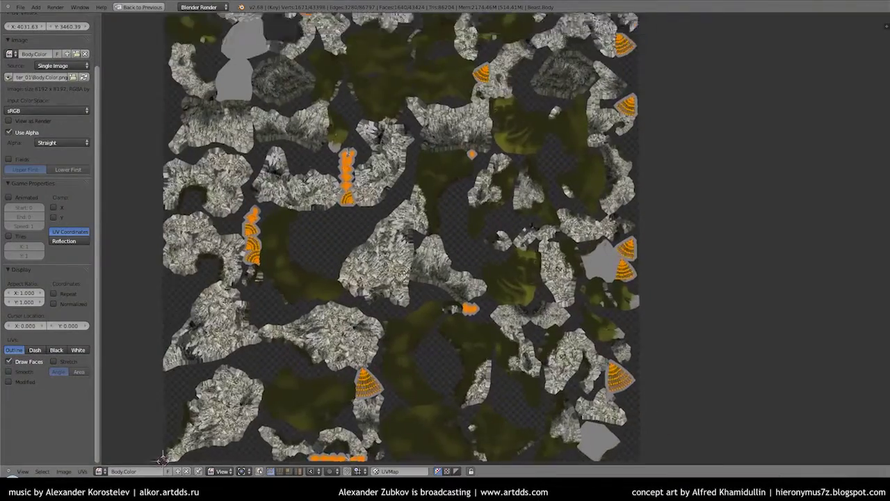
scroll(399, 245, down, 1)
Load BeastBody-Color.jpg into Blender's image editor, then return to Photoshop.
key(alt+Tab)
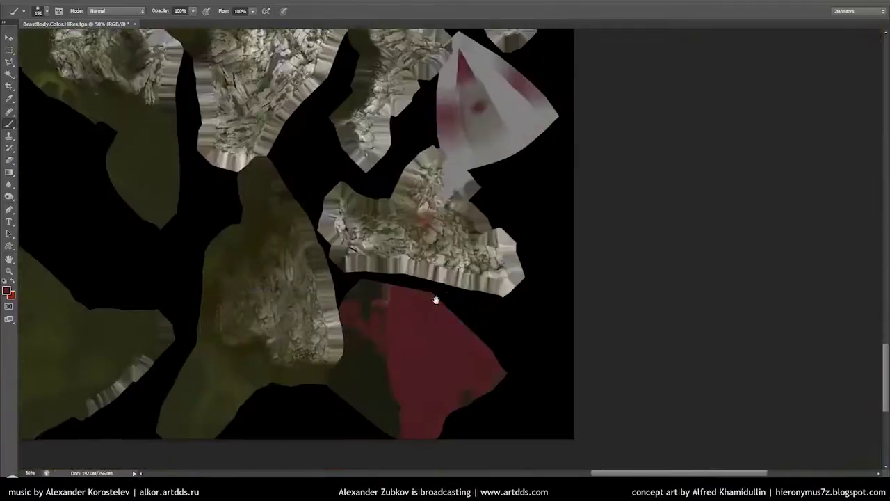
key(alt+Tab)
click(99, 470)
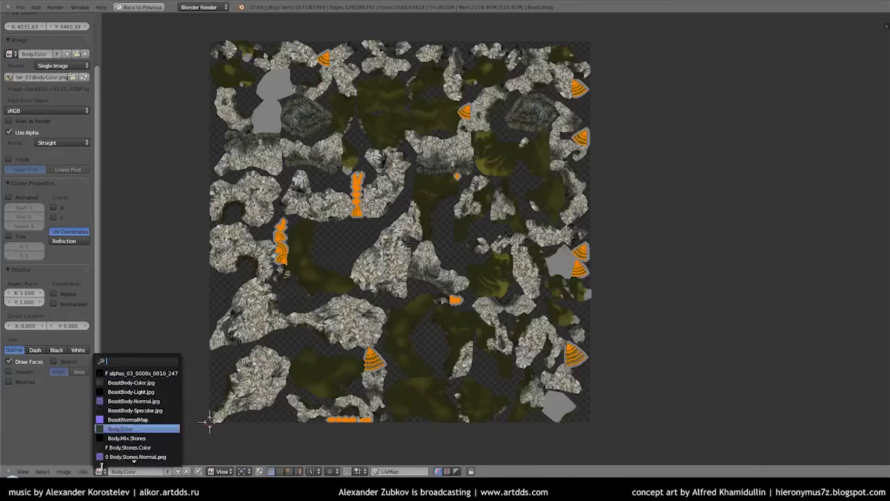
click(119, 400)
scroll(584, 367, up, 2)
key(alt+Tab)
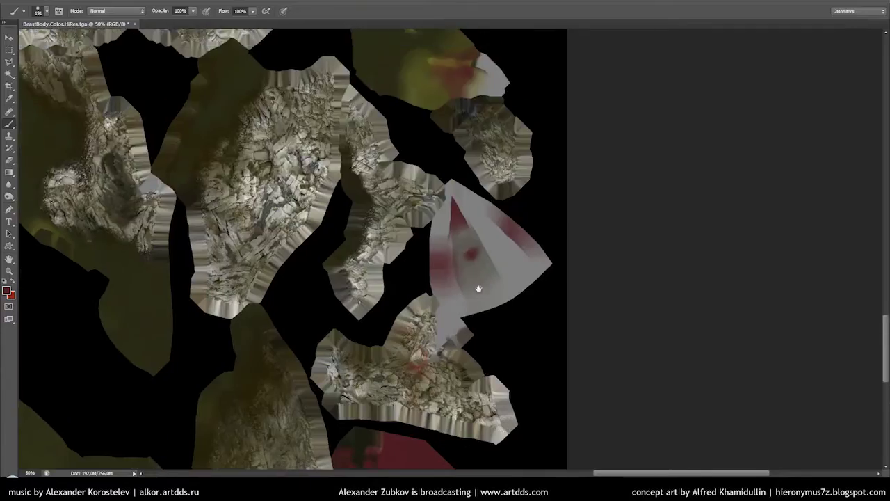
right_click(477, 288)
key(Escape)
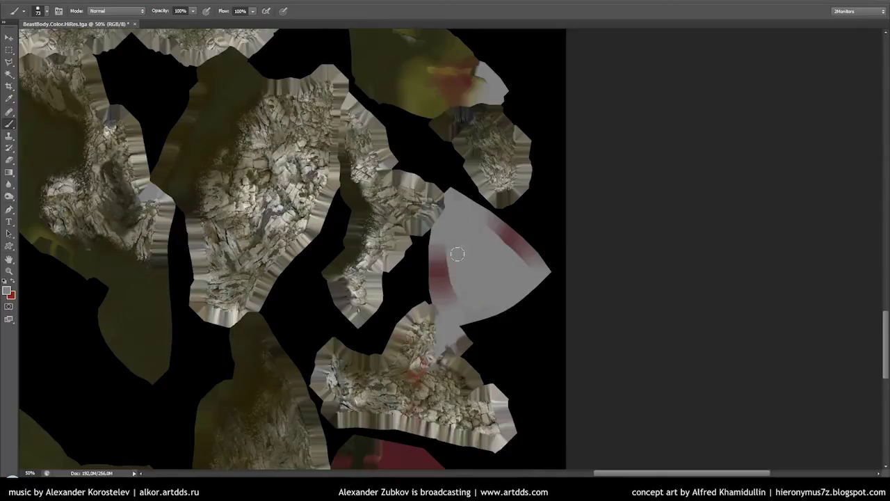
Pick a pale cream colour in the Color Picker and ready the Brush tool.
click(11, 294)
click(752, 43)
click(11, 295)
click(459, 106)
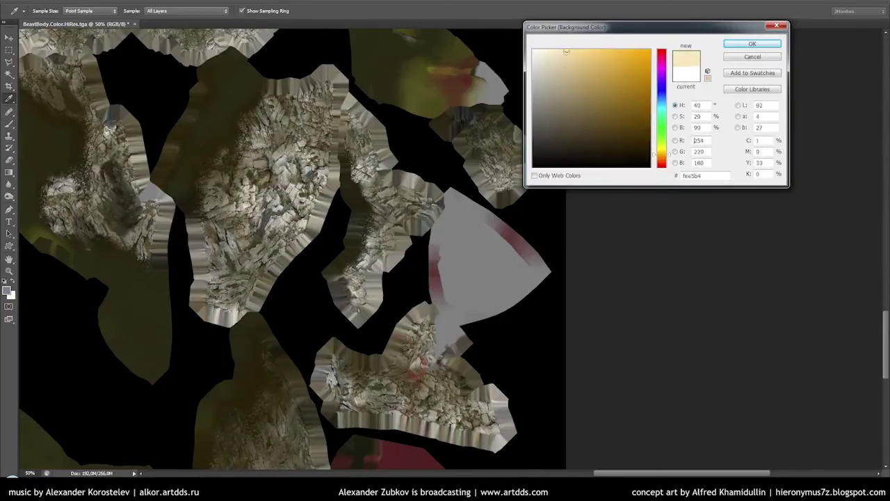
key(Return)
key(b)
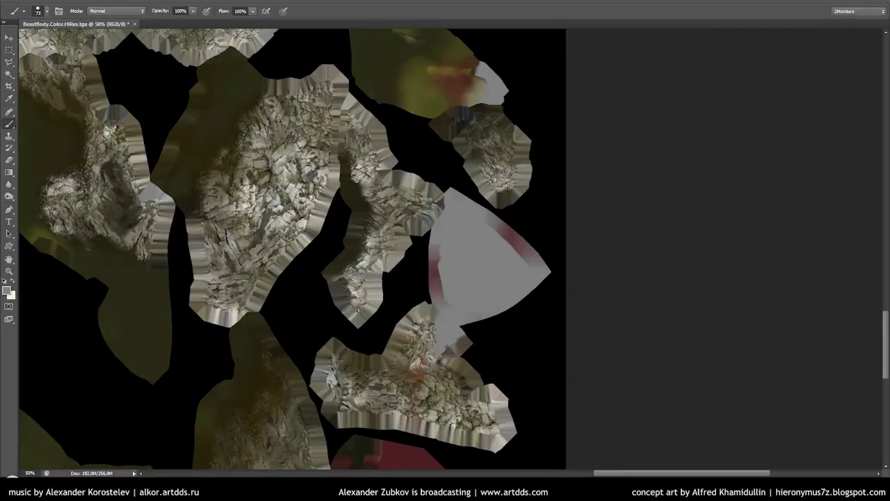
Paint cream over the upper grey tooth patches, adjusting brush size and hardness.
right_click(474, 269)
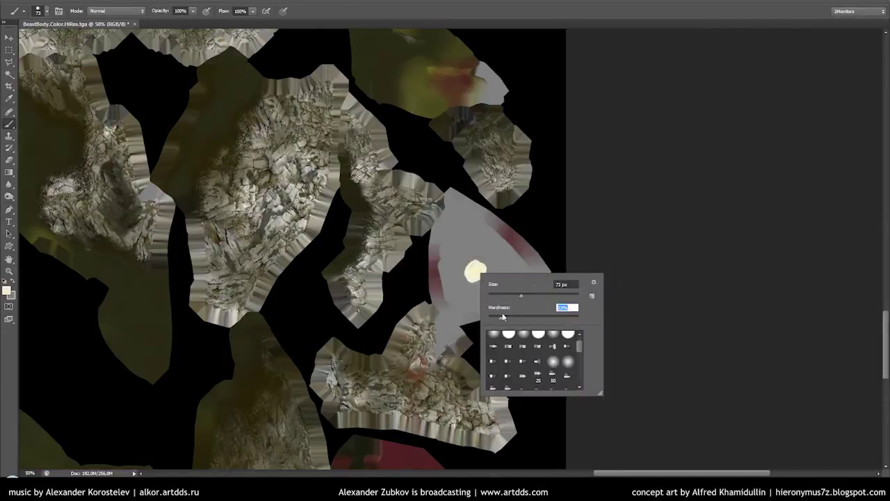
drag(474, 269, 475, 264)
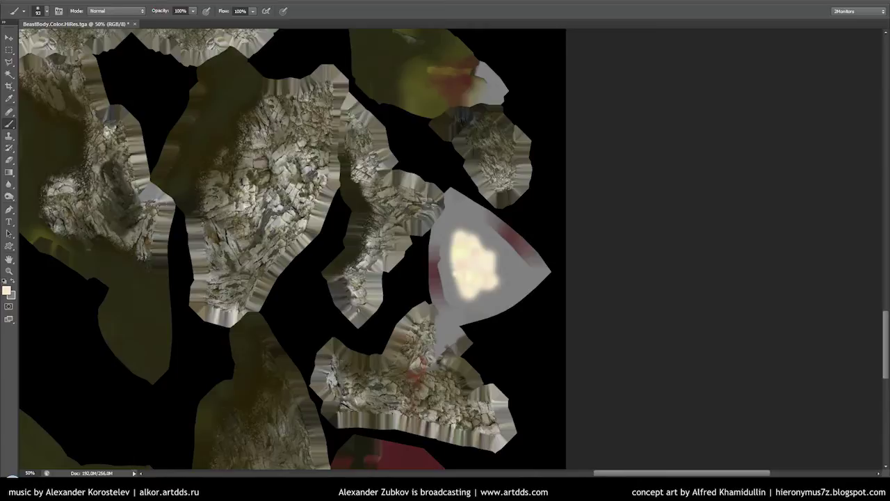
mouse_move(492, 238)
mouse_down()
mouse_move(502, 284)
mouse_move(445, 223)
mouse_up()
right_click(490, 261)
right_click(479, 278)
click(473, 234)
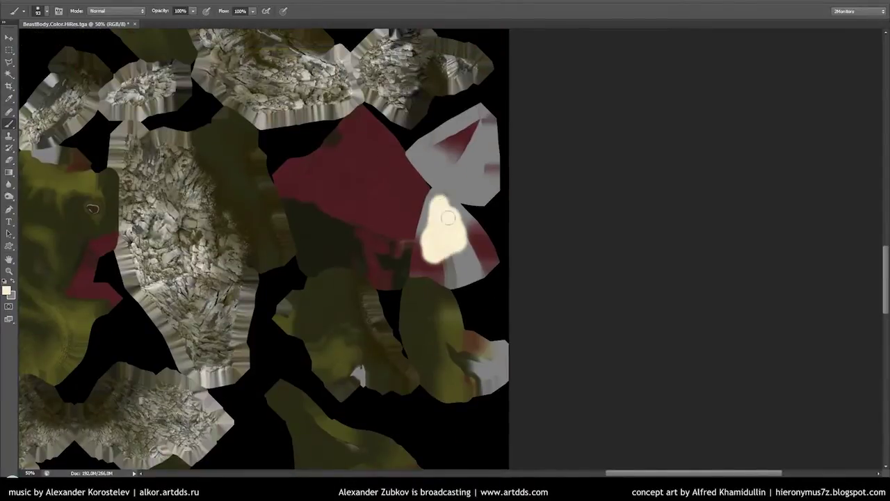
drag(461, 137, 434, 146)
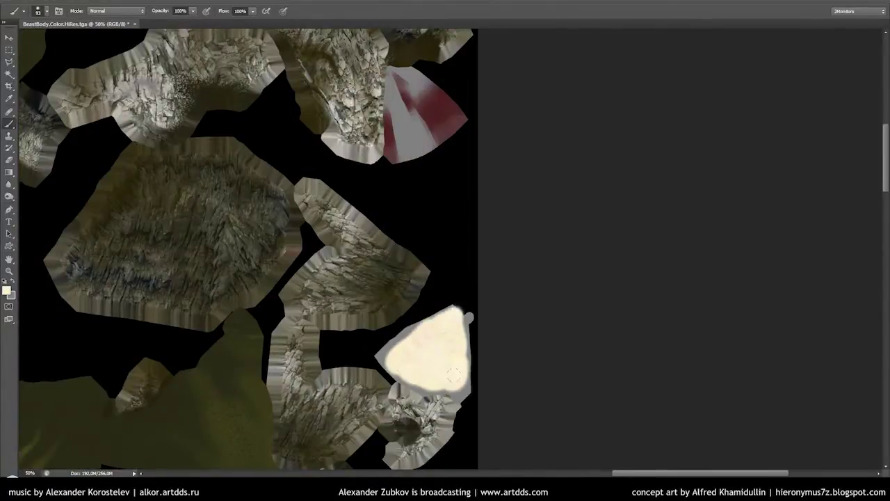
scroll(448, 272, up, 3)
drag(403, 177, 408, 224)
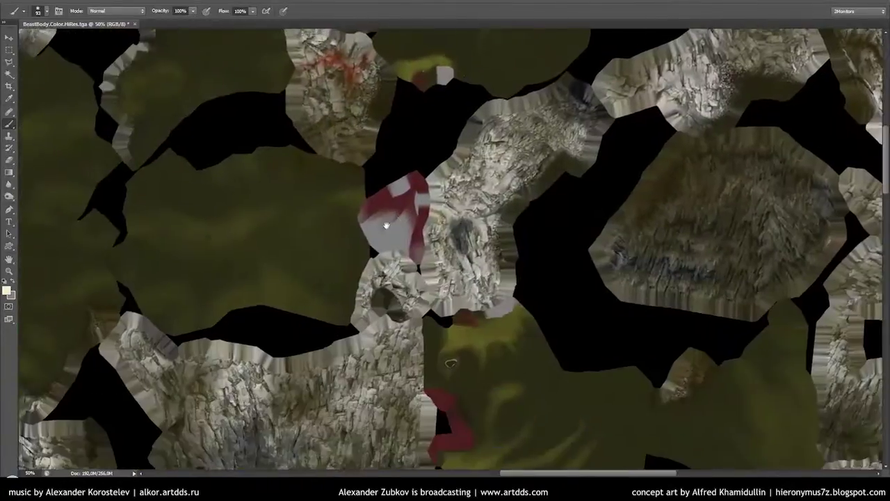
drag(370, 206, 391, 171)
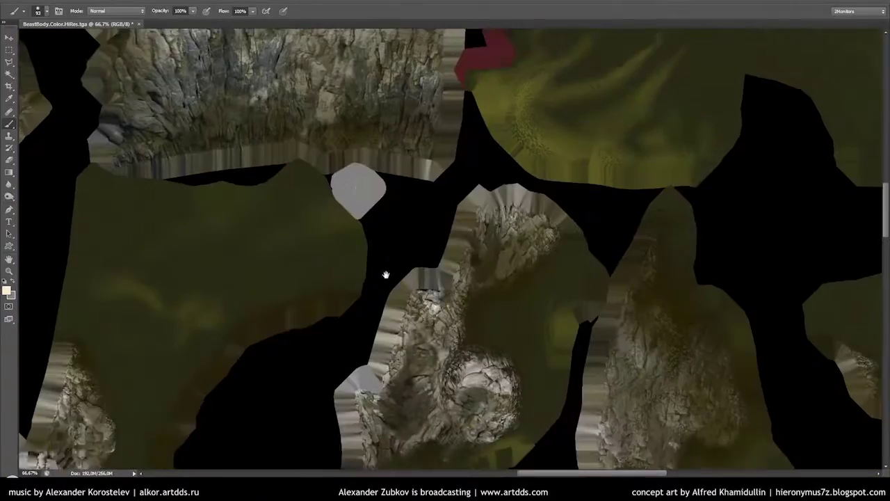
click(354, 209)
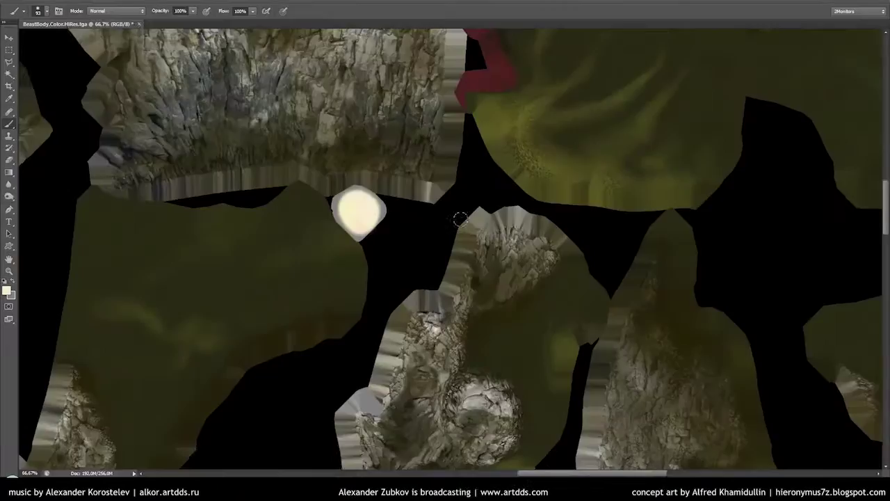
Paint cream over the triangular and bottom grey tooth patches.
mouse_move(457, 218)
mouse_down()
mouse_move(327, 201)
mouse_move(323, 183)
mouse_up()
mouse_move(261, 171)
mouse_down()
mouse_move(316, 182)
mouse_move(267, 248)
mouse_move(199, 257)
mouse_move(272, 252)
mouse_move(311, 304)
mouse_move(348, 264)
mouse_up()
drag(296, 209, 259, 270)
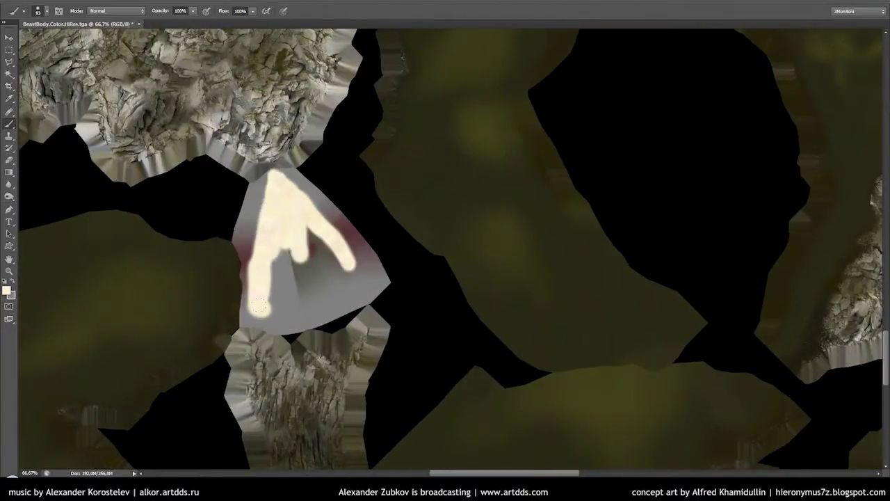
drag(300, 295, 280, 180)
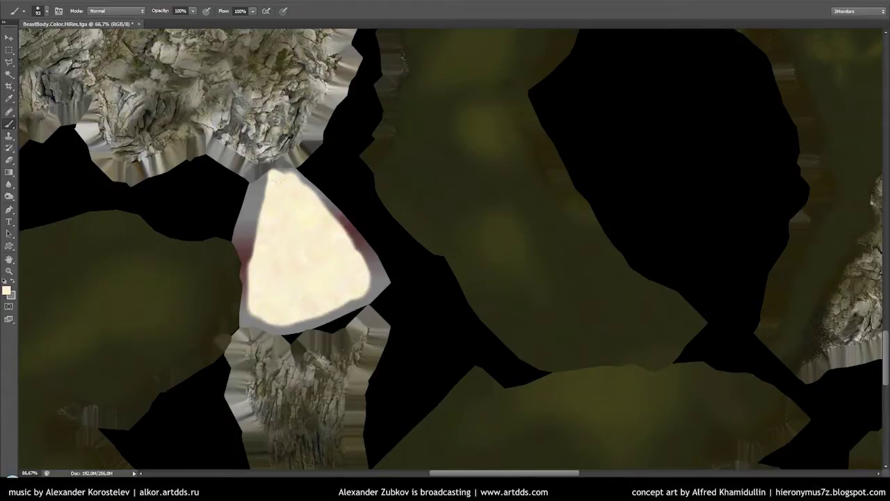
mouse_move(299, 278)
mouse_down()
mouse_move(299, 104)
mouse_move(445, 173)
mouse_up()
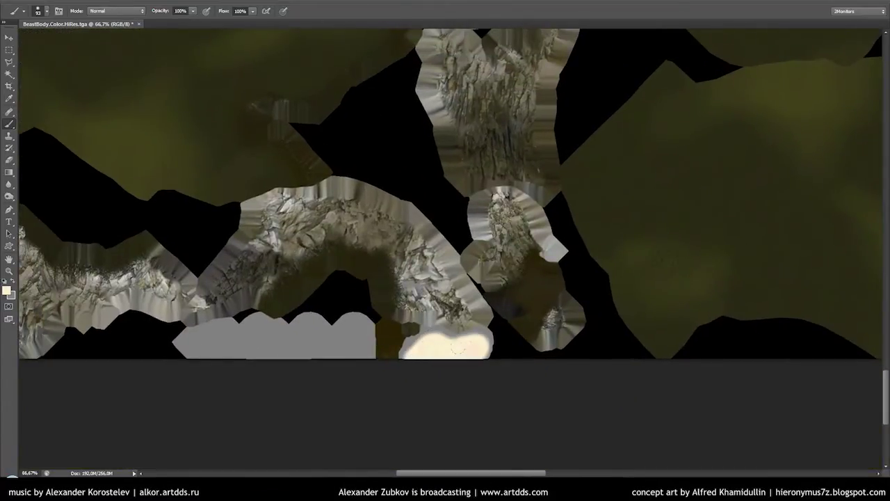
drag(311, 348, 362, 334)
key(ctrl+alt+z)
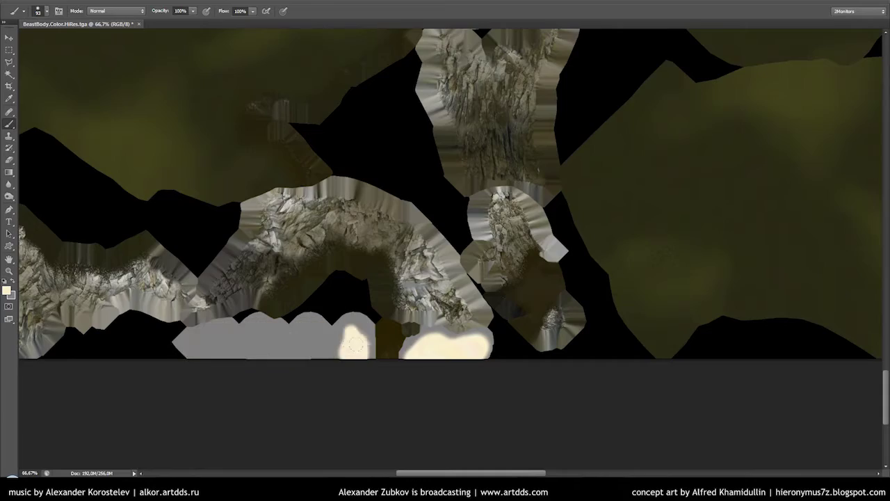
drag(306, 339, 200, 344)
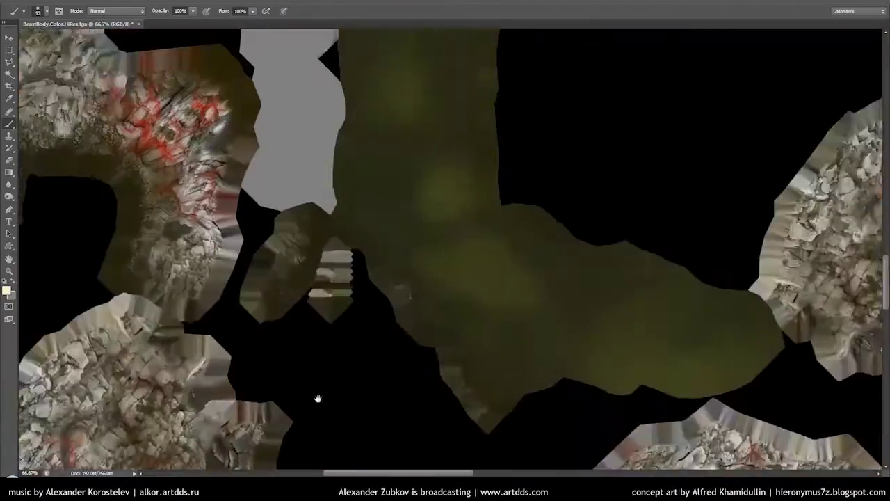
Paint cream up the tall grey tooth column and onto the patch inside the red mouth area.
drag(318, 398, 310, 497)
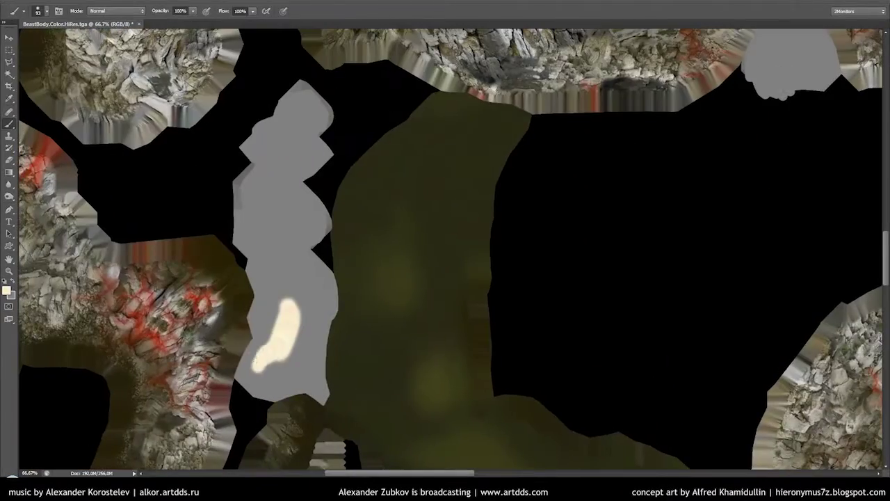
drag(316, 297, 296, 321)
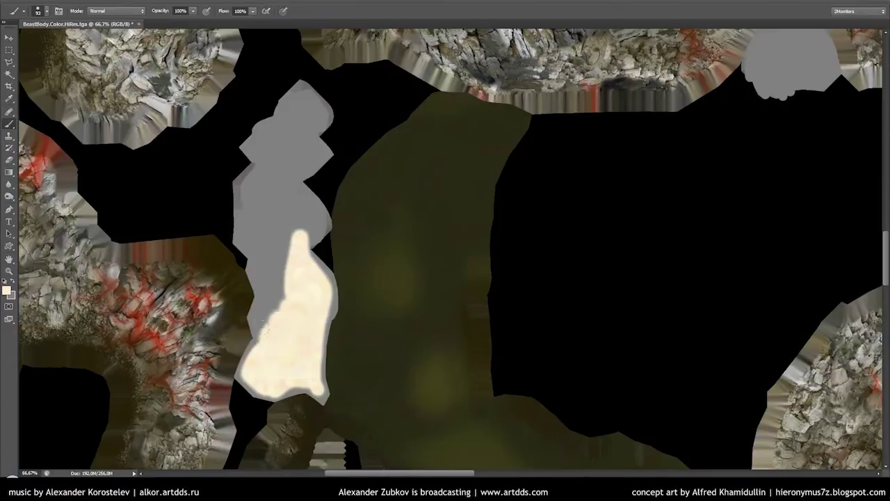
mouse_move(273, 280)
mouse_down()
mouse_move(281, 239)
mouse_move(341, 353)
mouse_up()
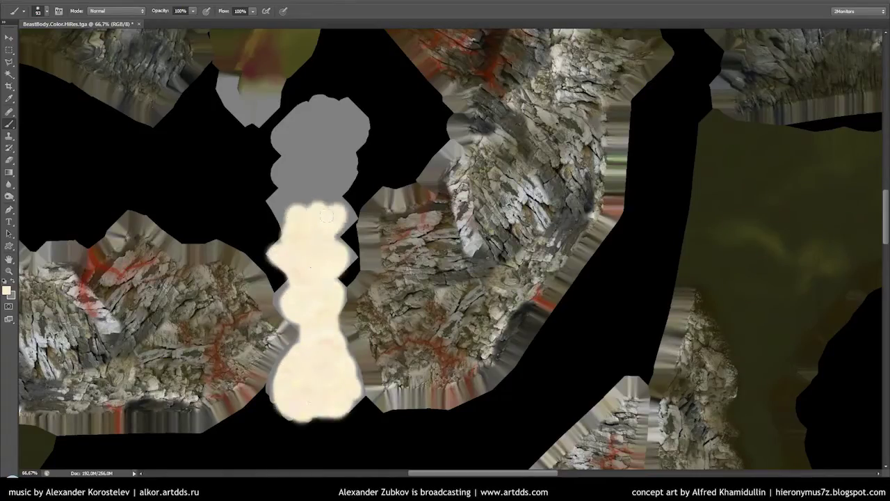
drag(326, 216, 345, 135)
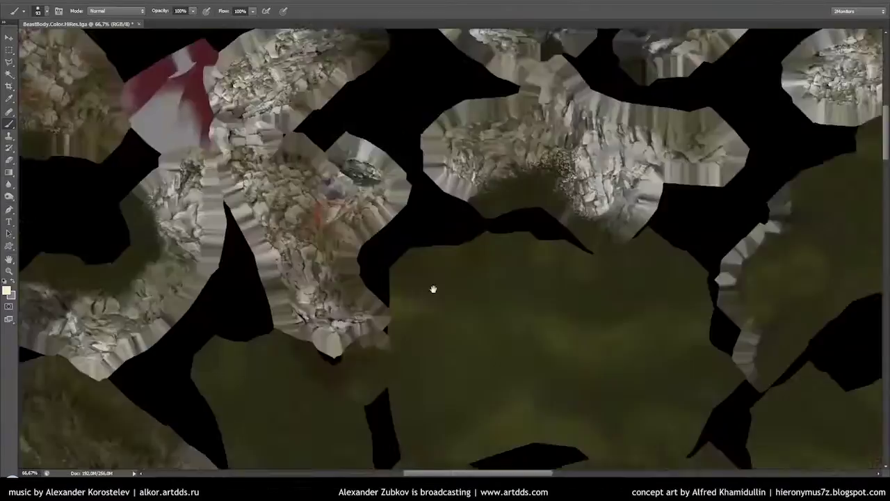
drag(432, 288, 672, 466)
drag(407, 263, 438, 244)
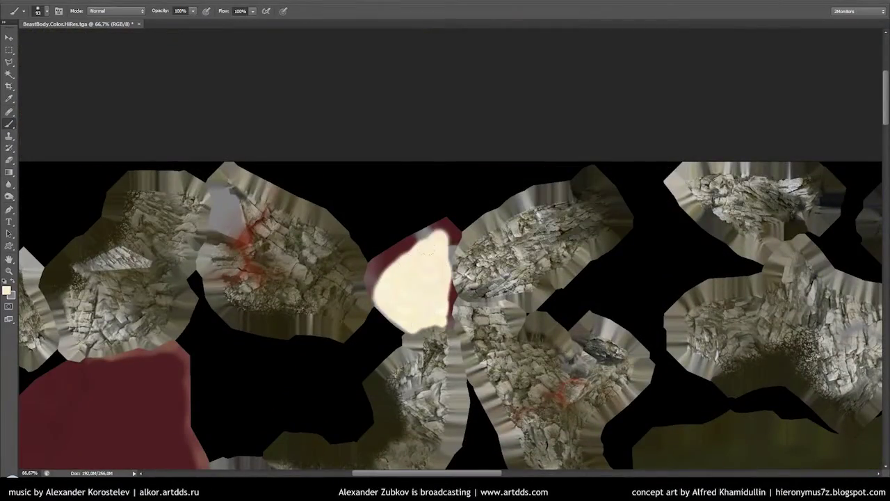
key(ctrl+alt+shift+s)
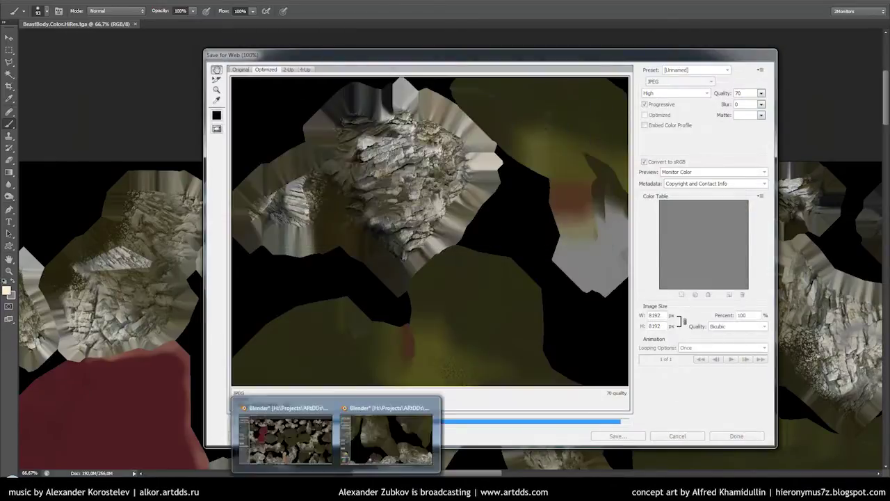
key(ctrl+Up)
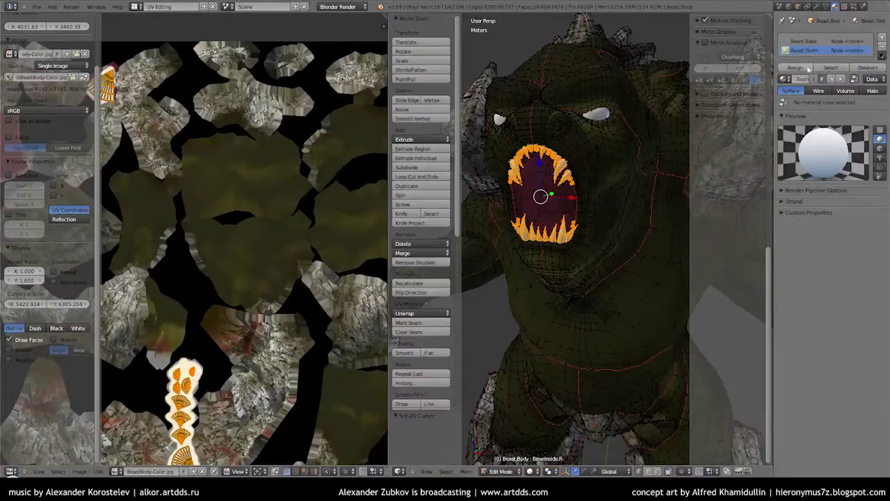
key(shift+h)
scroll(577, 278, down, 3)
click(501, 471)
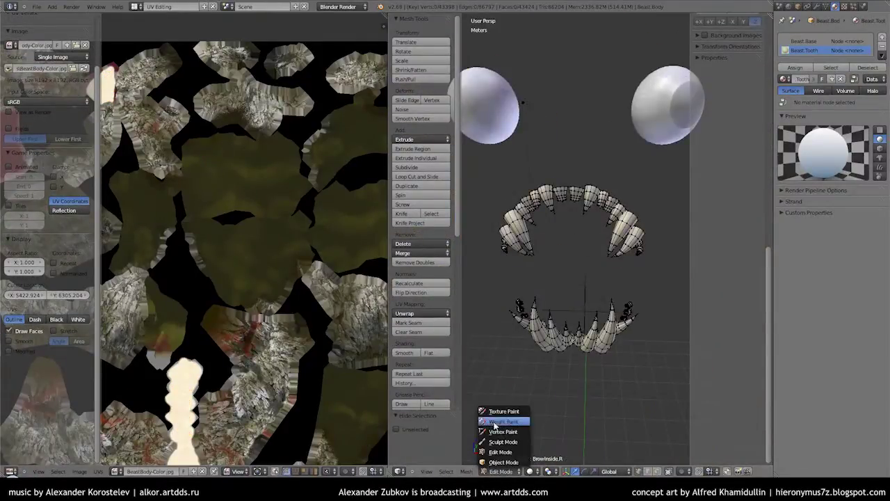
click(502, 410)
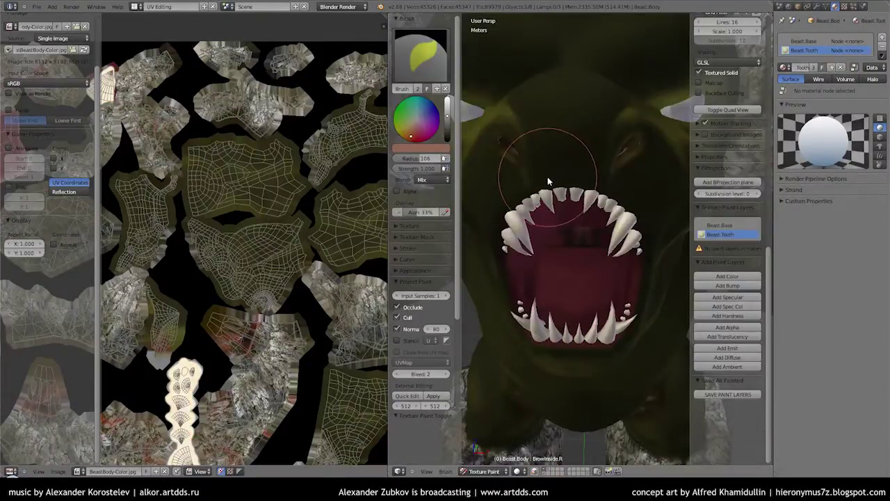
middle_drag(626, 206, 552, 189)
scroll(566, 240, up, 3)
scroll(566, 240, up, 3)
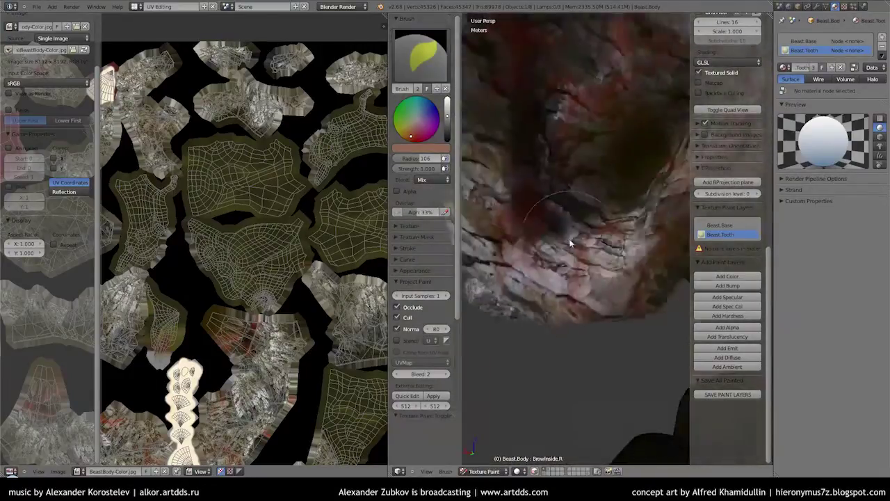
scroll(216, 293, down, 2)
key(Tab)
key(alt+h)
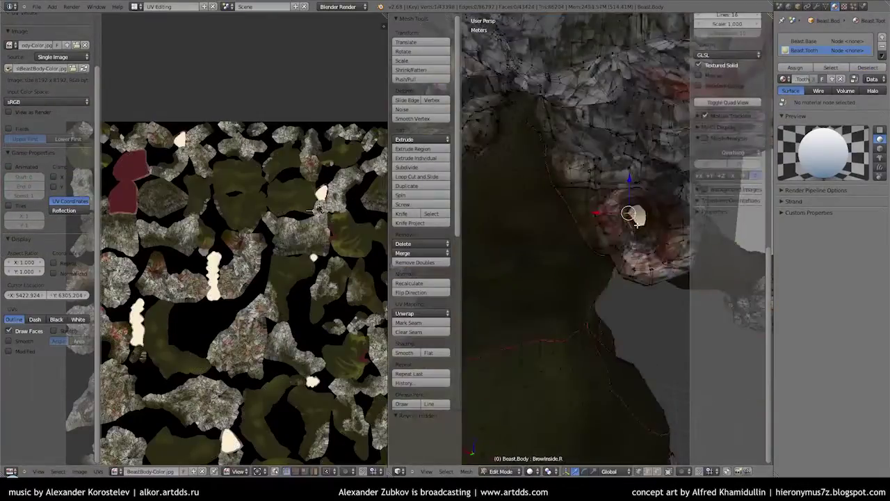
scroll(273, 272, up, 1)
scroll(273, 272, up, 2)
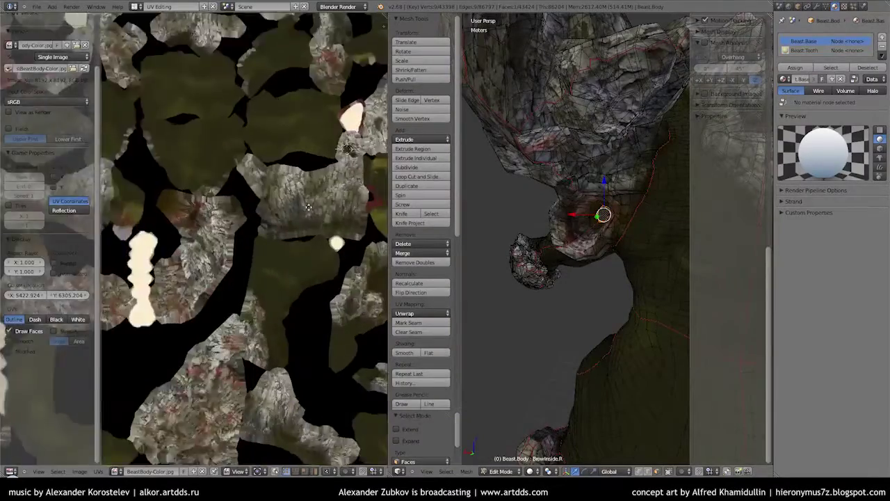
scroll(273, 271, up, 2)
scroll(148, 199, down, 3)
scroll(148, 199, up, 2)
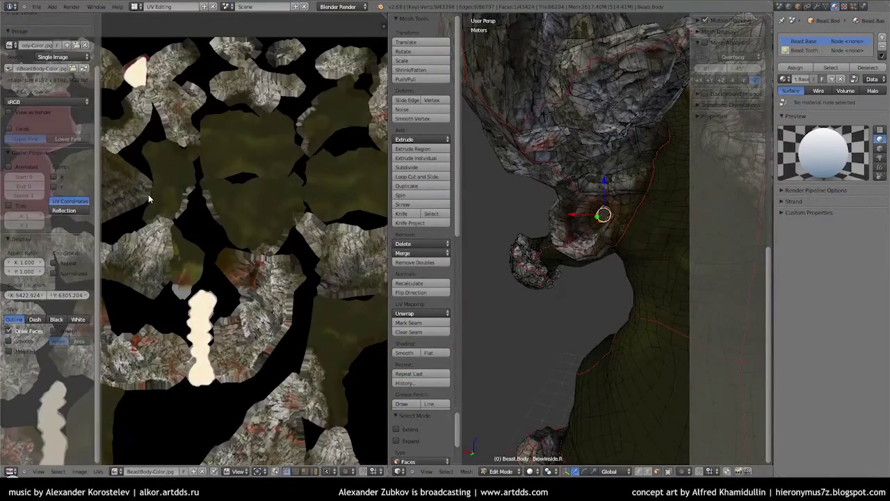
scroll(209, 230, down, 2)
scroll(252, 251, up, 3)
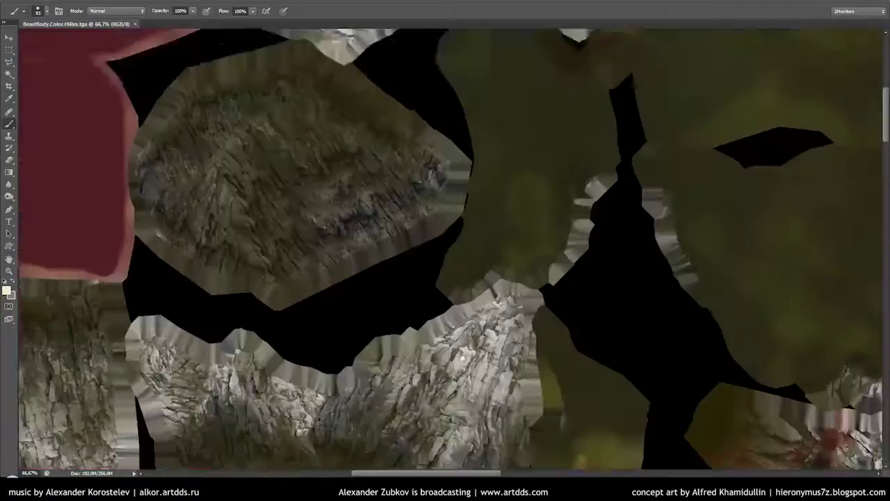
key(alt+Tab)
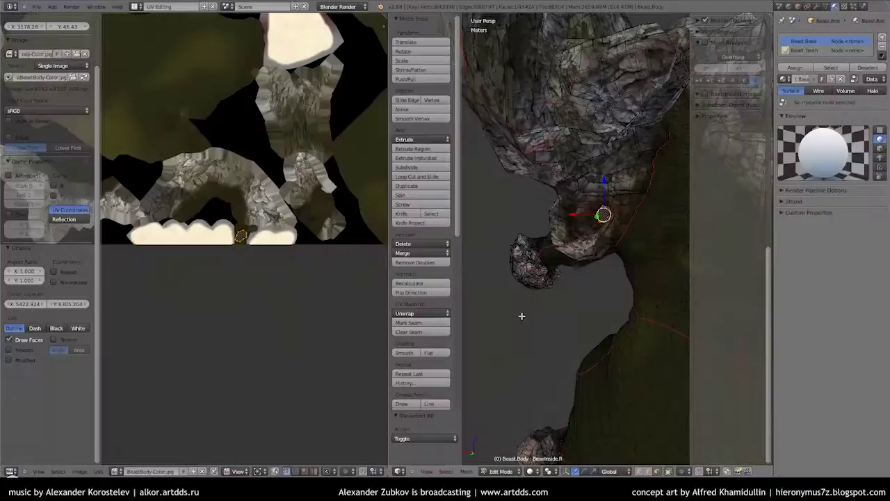
key(alt+Tab)
Copy the lassoed dark patch onto its own new layer.
scroll(313, 354, up, 3)
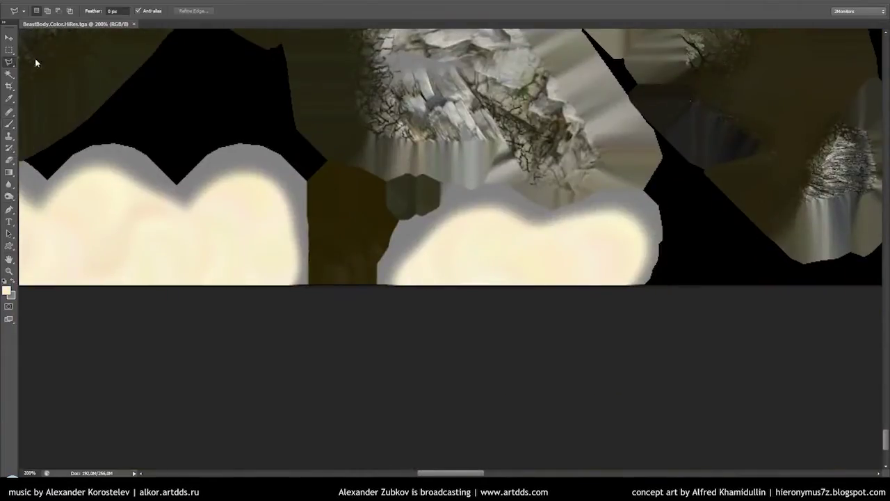
key(ctrl+j)
key(v)
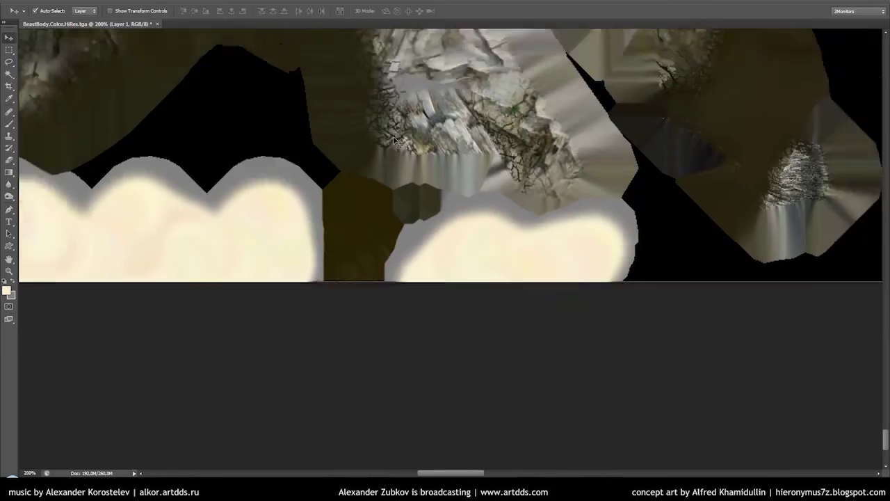
scroll(341, 278, down, 7)
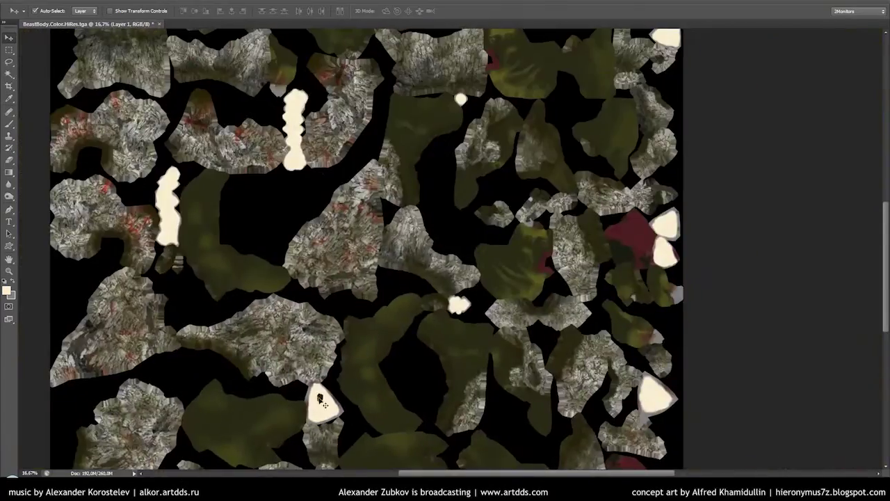
scroll(339, 311, up, 3)
scroll(338, 311, up, 2)
Export the Blender UV layout and paste it over the texture, resized to fit.
key(alt+Tab)
click(97, 471)
key(a)
click(97, 471)
key(alt+Tab)
key(ctrl+t)
scroll(499, 233, down, 3)
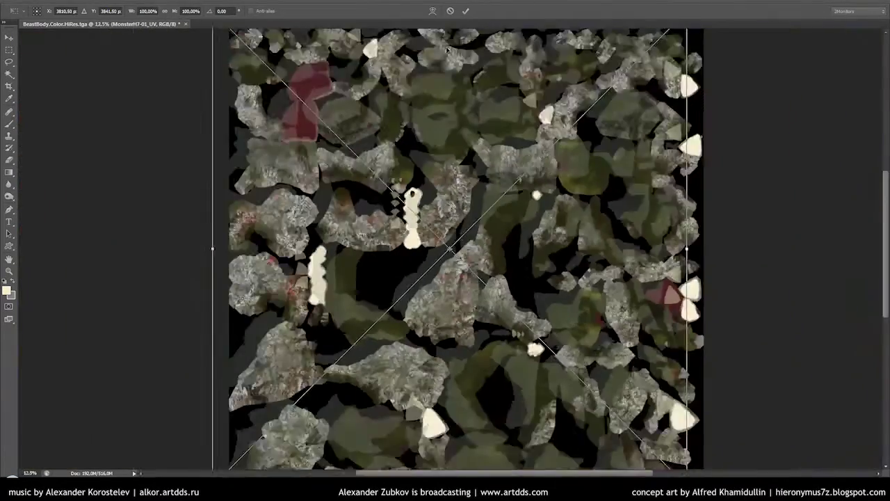
scroll(499, 233, down, 1)
key(Return)
Rotate the copied dark patch slightly into place on the white tooth strip.
scroll(488, 210, up, 3)
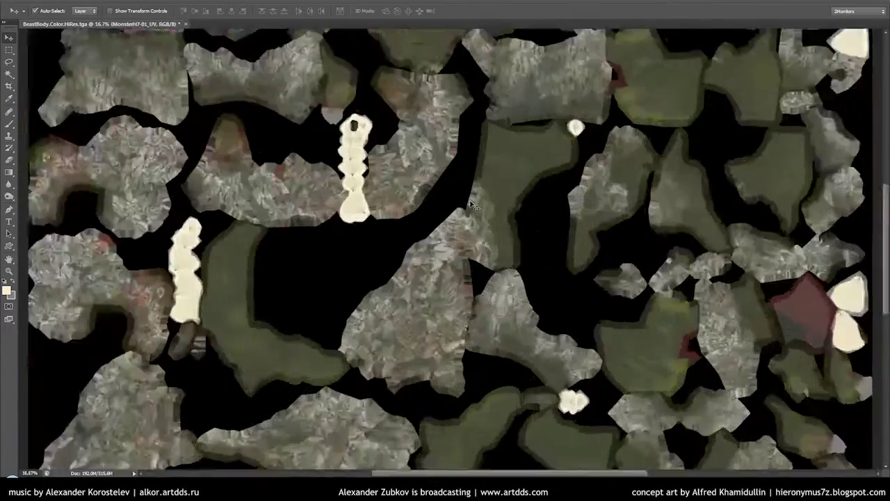
scroll(488, 210, up, 2)
scroll(488, 210, down, 2)
scroll(132, 214, down, 1)
scroll(132, 215, down, 1)
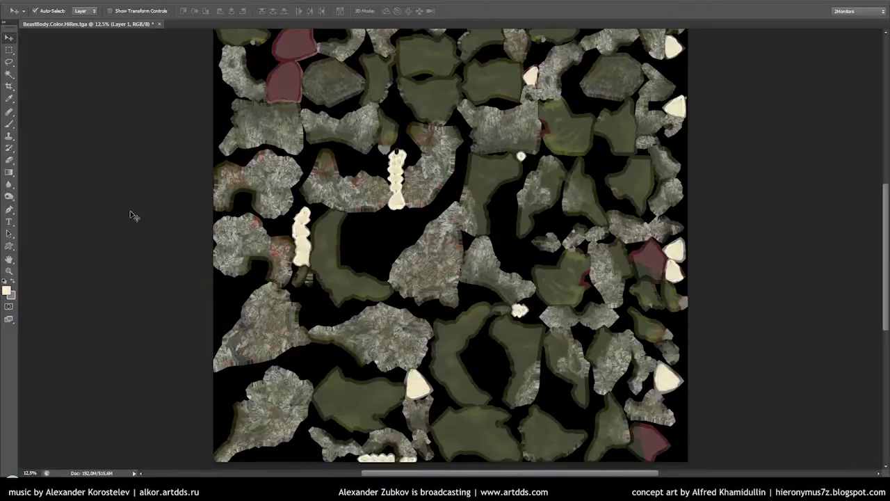
scroll(399, 157, up, 3)
scroll(292, 157, up, 2)
scroll(292, 157, up, 2)
key(ctrl+t)
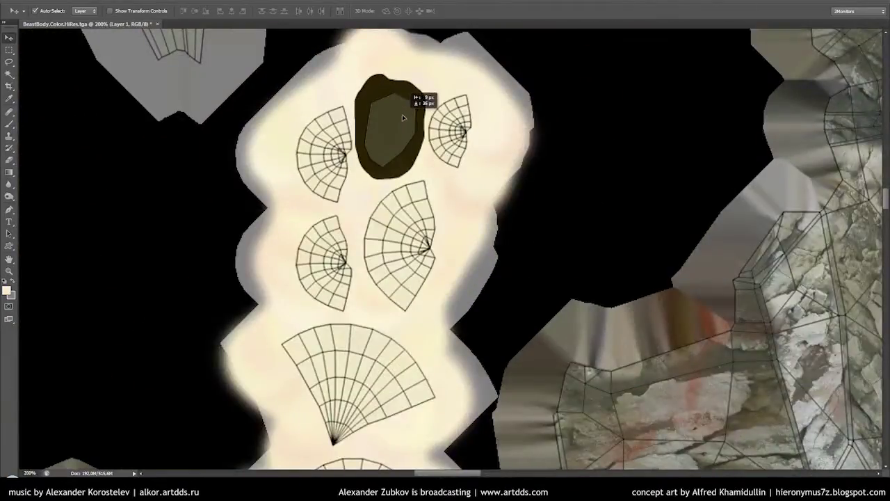
drag(453, 66, 408, 80)
key(Return)
Shrink the brush size to 33.
right_click(529, 172)
drag(612, 210, 591, 210)
key(Return)
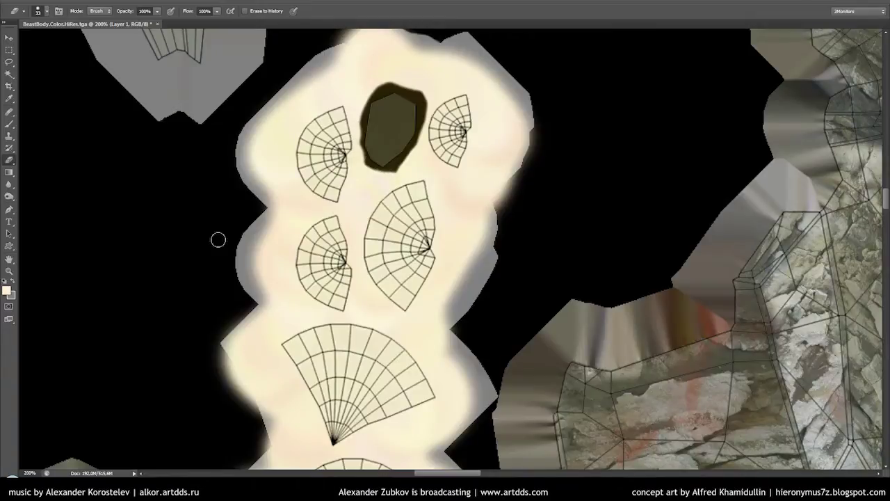
Save the texture as BeastBody.Color.HiRes.psd, accepting the compatibility prompt.
key(ctrl+s)
key(Return)
scroll(550, 155, down, 4)
scroll(457, 123, up, 1)
scroll(417, 300, up, 1)
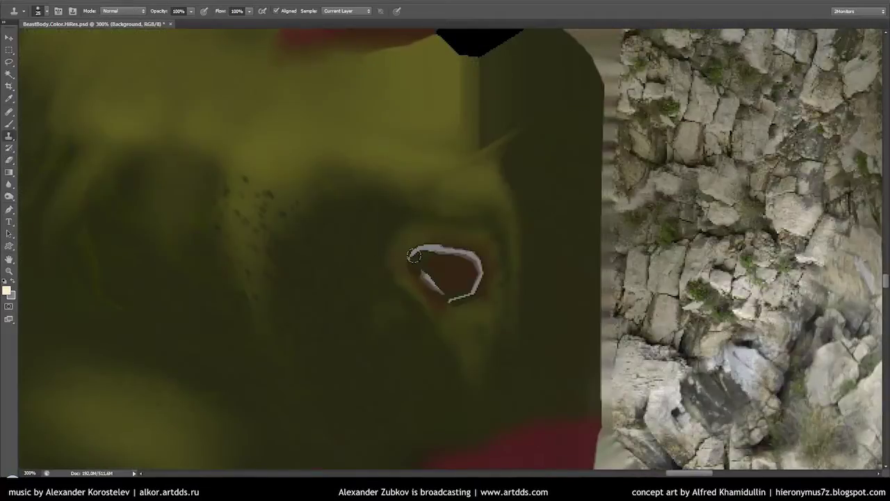
Clone light tones at brush size 16 over the eye socket and green skin edge, then open Save for Web.
right_click(464, 262)
key(Return)
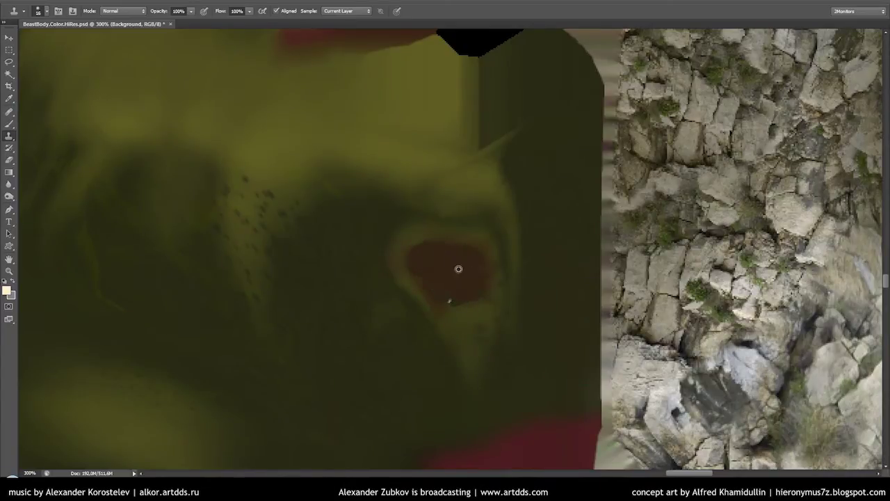
alt+scroll(438, 289, down, 3)
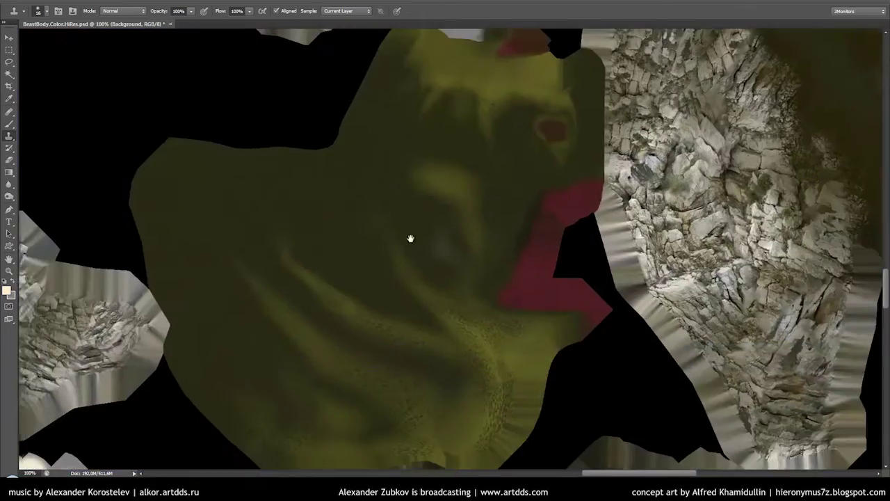
alt+scroll(365, 323, up, 3)
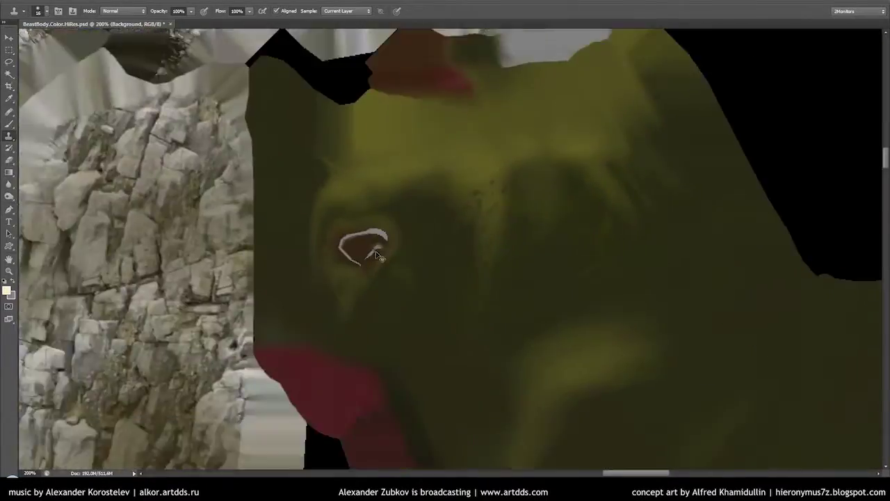
alt+scroll(364, 248, up, 1)
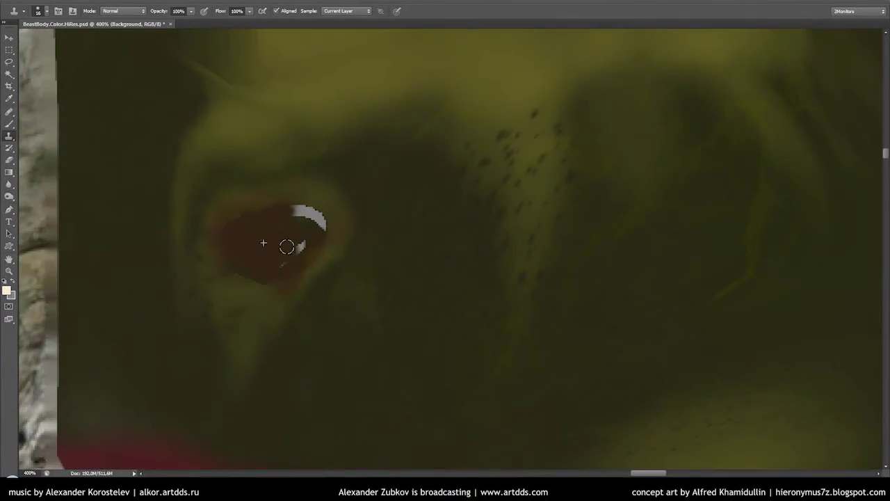
alt+scroll(237, 213, down, 4)
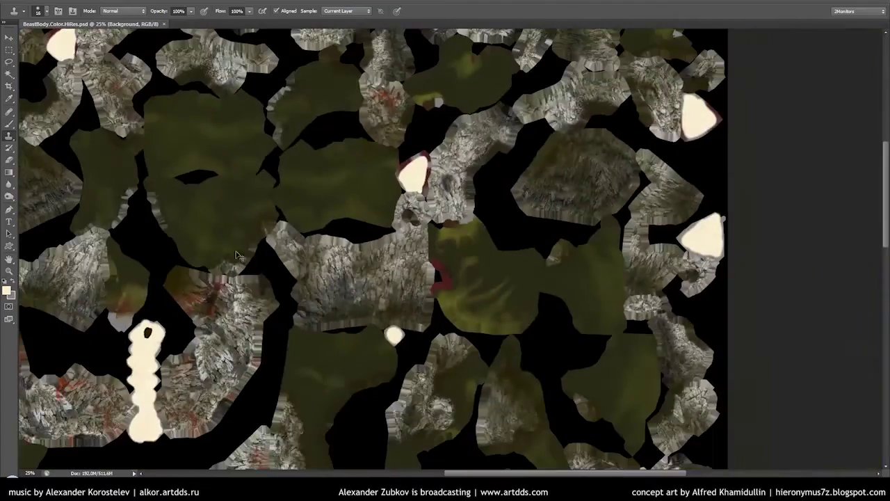
alt+scroll(483, 220, up, 4)
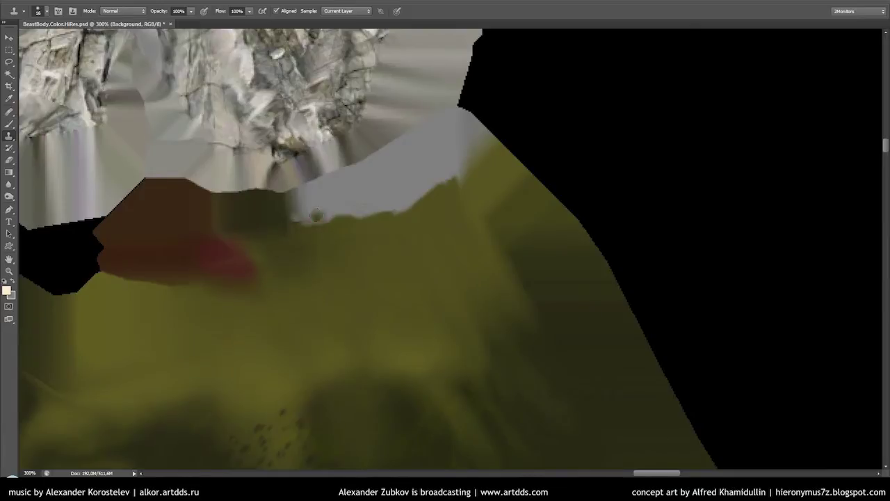
scroll(316, 216, down, 5)
scroll(306, 264, down, 5)
scroll(302, 288, down, 5)
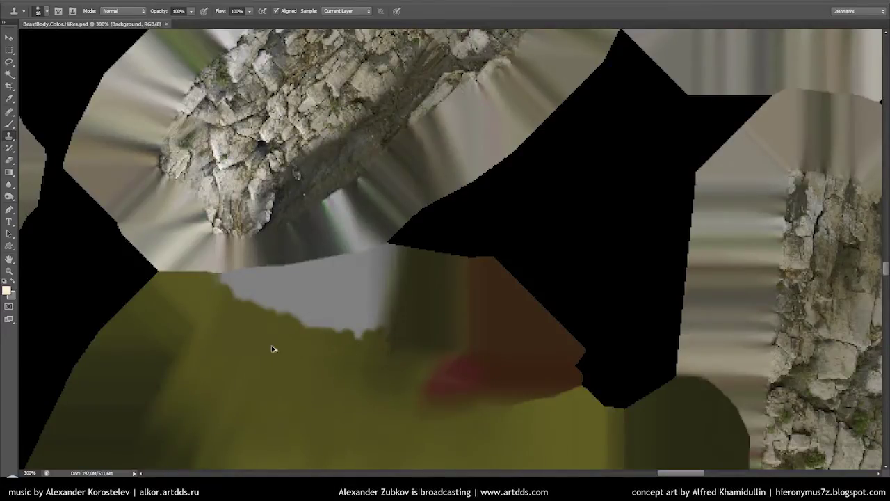
key(ctrl+alt+shift+s)
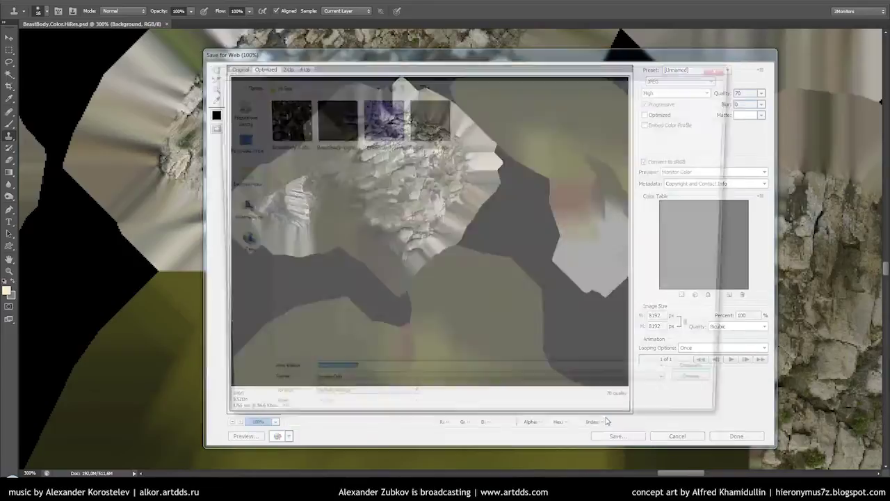
Cancel the web export and isolate the teeth object in Blender's local view.
key(Escape)
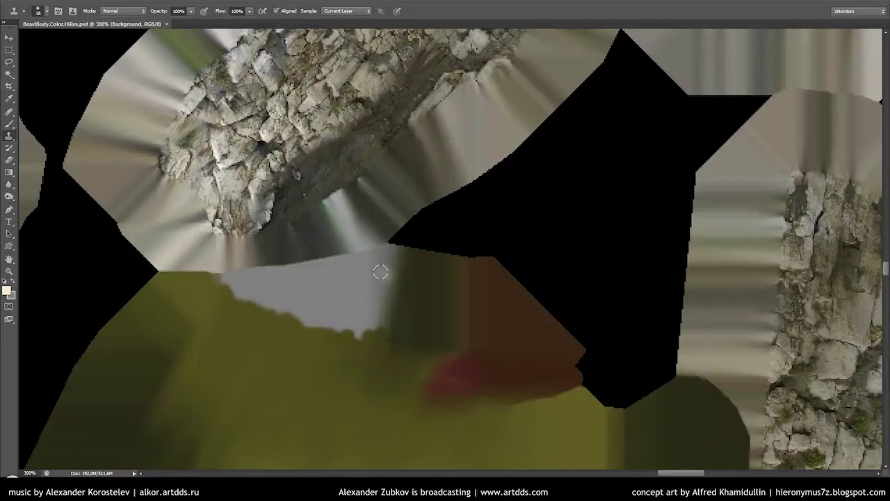
key(alt+Tab)
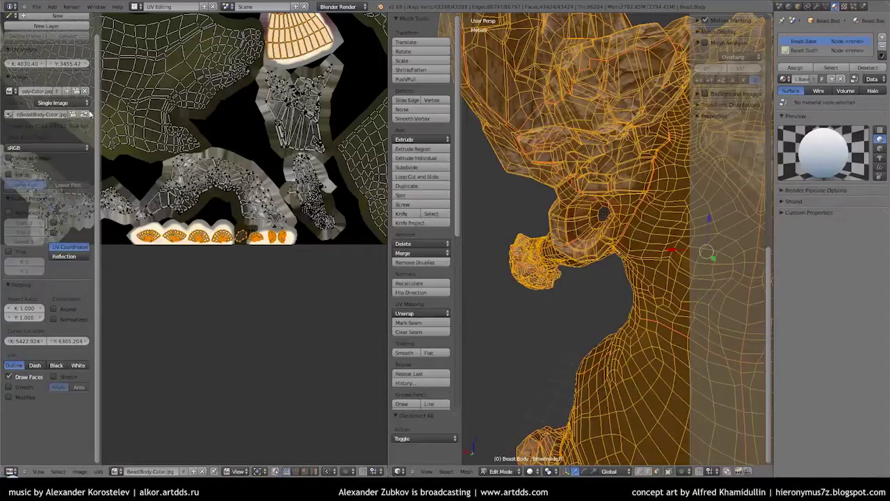
key(KP_Divide)
middle_drag(559, 221, 560, 196)
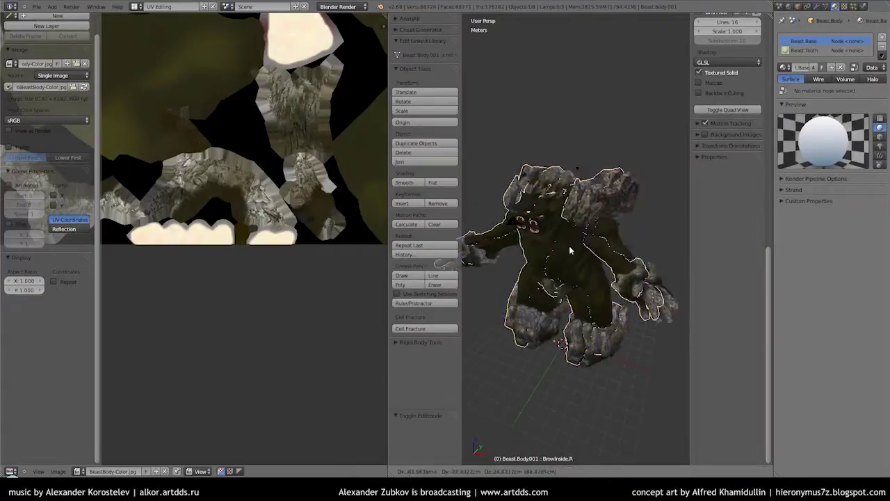
key(Tab)
right_click(532, 167)
key(KP_Divide)
key(KP_Divide)
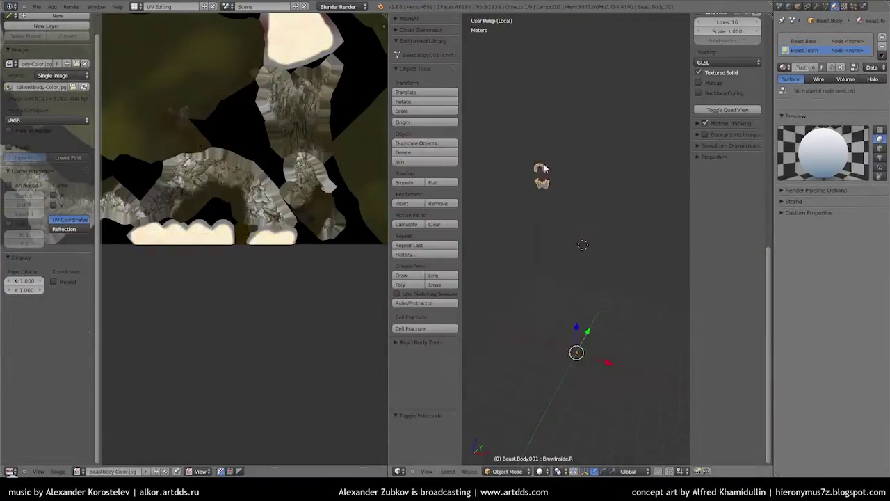
Put the teeth in Texture Paint mode full-screen and test a brown smear on the front tooth.
click(507, 470)
click(507, 412)
scroll(552, 272, up, 4)
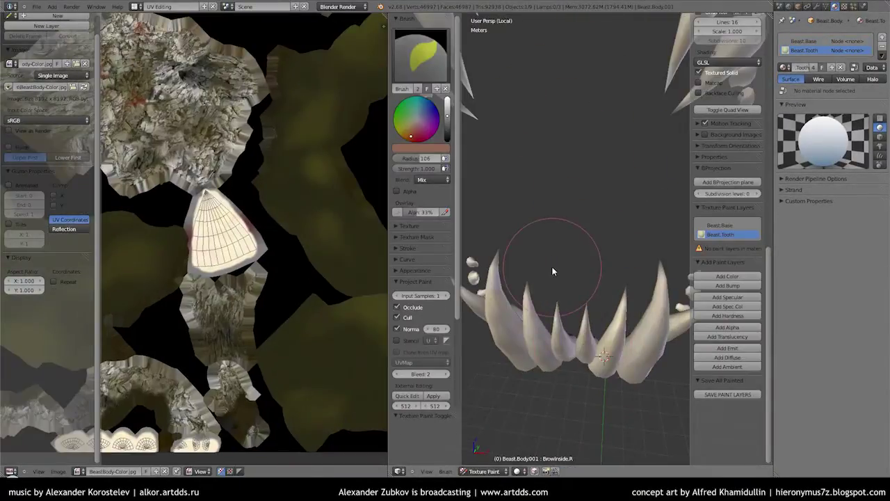
key(ctrl+Up)
mouse_move(377, 179)
middle_down()
mouse_move(472, 206)
mouse_move(444, 294)
middle_up()
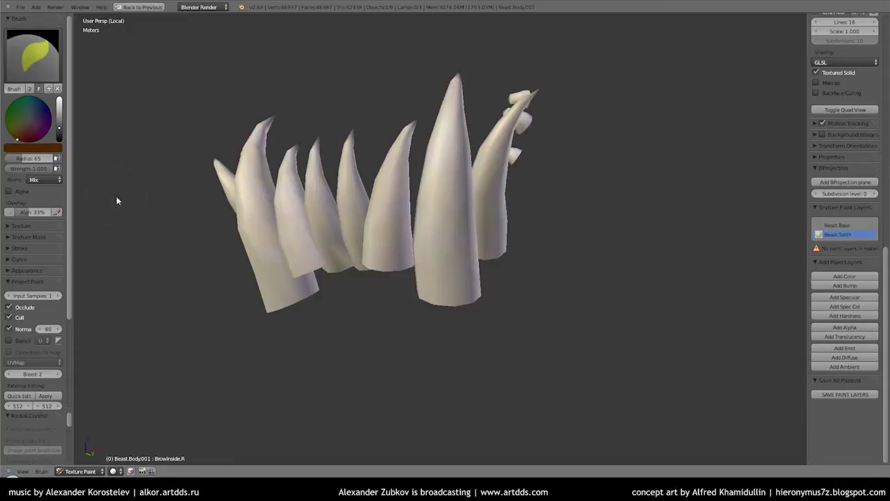
drag(452, 272, 443, 286)
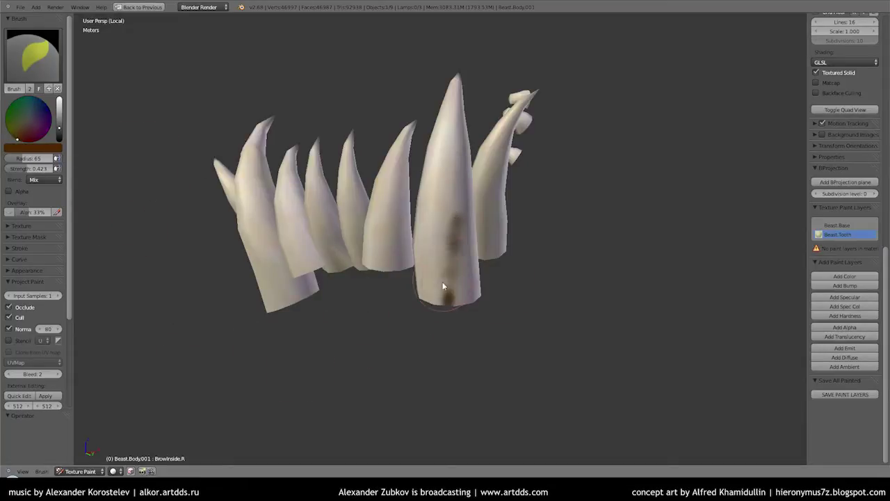
Try the 2474 mask texture, then clear it and paint a dark stroke up the front tooth.
click(12, 237)
click(36, 294)
click(174, 327)
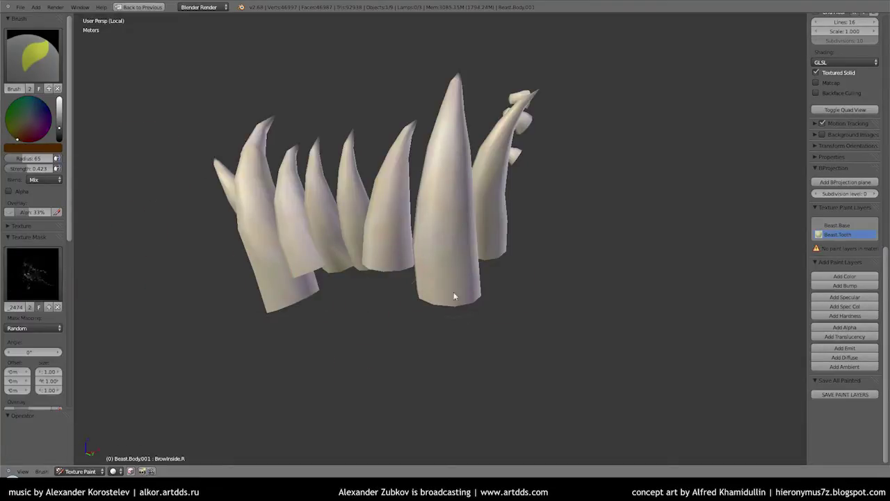
key(ctrl+z)
click(33, 275)
click(57, 306)
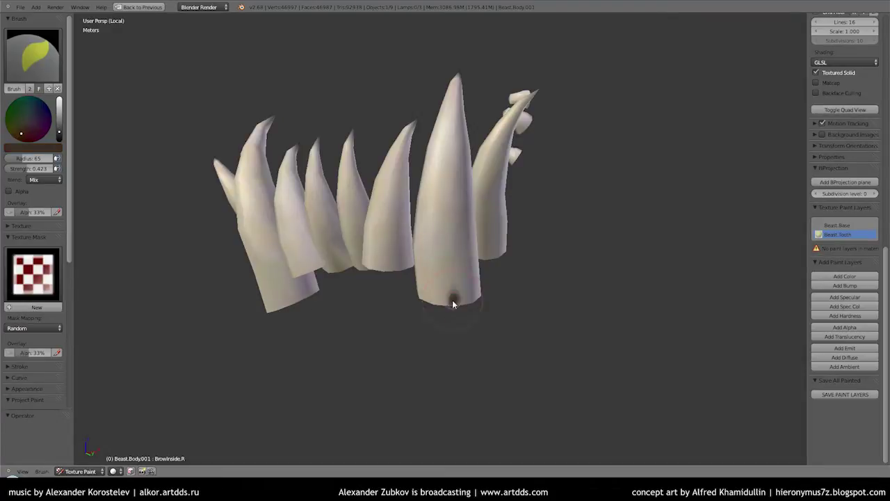
drag(453, 304, 447, 312)
Undo the dotted stroke and set the brush's Stroke Method to Space.
mouse_move(442, 252)
middle_down()
mouse_move(467, 262)
mouse_move(455, 252)
middle_up()
scroll(455, 253, up, 6)
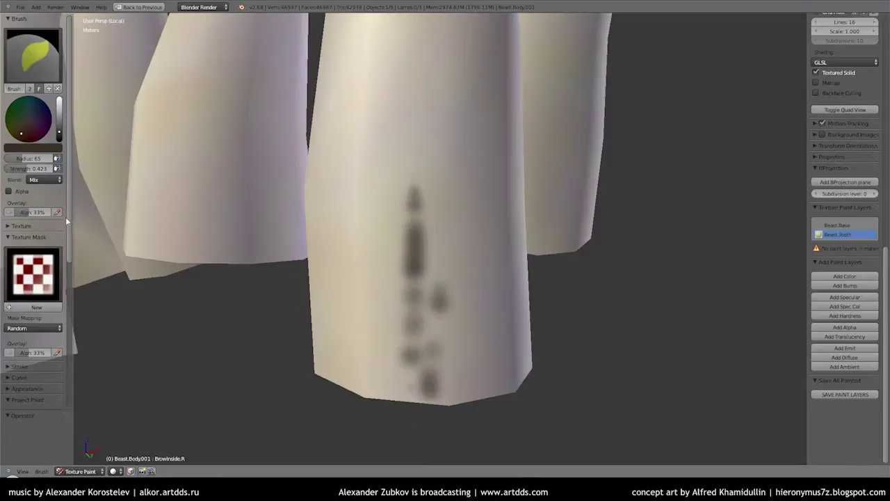
scroll(66, 217, down, 5)
mouse_move(431, 358)
mouse_down()
mouse_move(414, 137)
mouse_move(396, 316)
mouse_up()
key(ctrl+z)
click(33, 224)
click(33, 208)
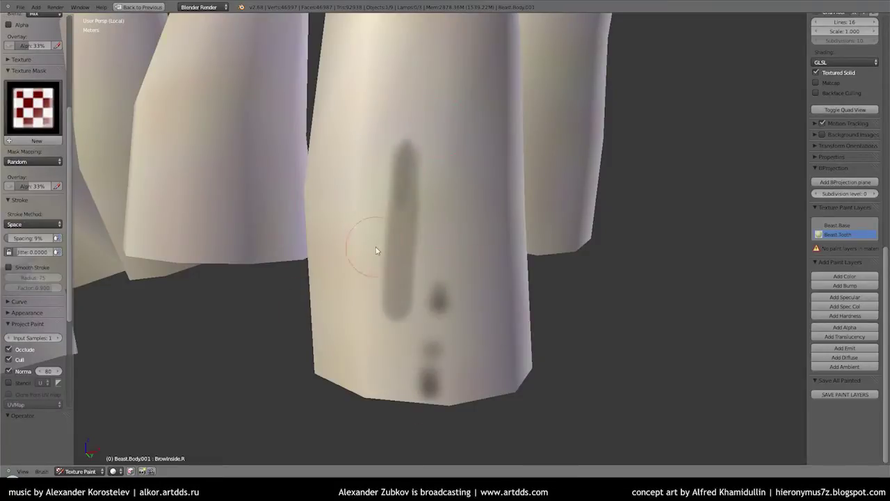
key(ctrl+z)
Paint dark dirt streaks up the lower half of the big front lower fang.
drag(421, 396, 413, 232)
drag(410, 167, 410, 312)
mouse_move(432, 390)
mouse_down()
mouse_move(397, 168)
mouse_move(304, 344)
mouse_move(394, 268)
mouse_move(337, 261)
mouse_up()
scroll(456, 265, down, 4)
middle_drag(455, 264, 404, 257)
mouse_move(404, 256)
mouse_down()
mouse_move(370, 322)
mouse_move(452, 119)
mouse_move(460, 78)
mouse_up()
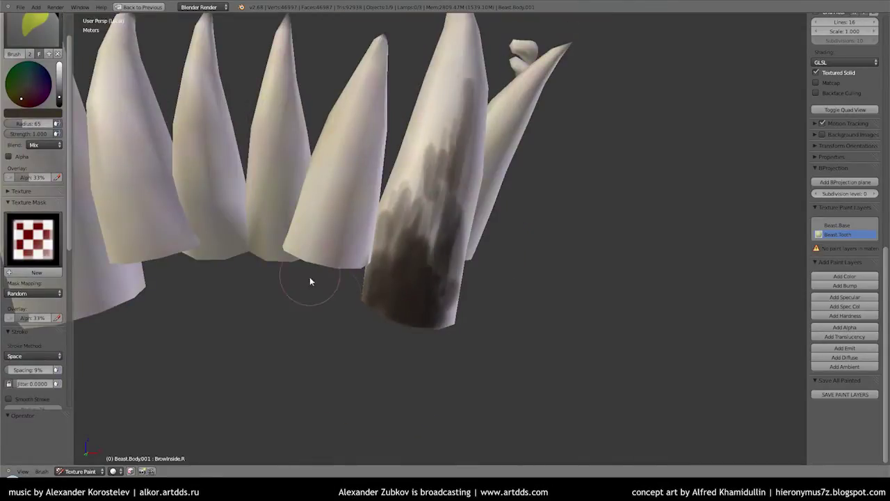
Frame both jaws, then bring up the DecalsLeaking0149_1_S.png decal in Photoshop.
scroll(311, 281, down, 5)
middle_drag(383, 346, 338, 334)
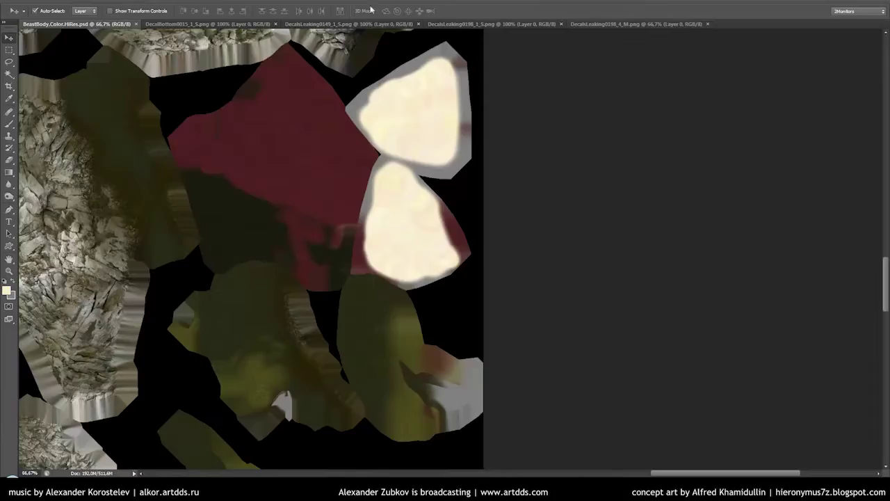
click(341, 24)
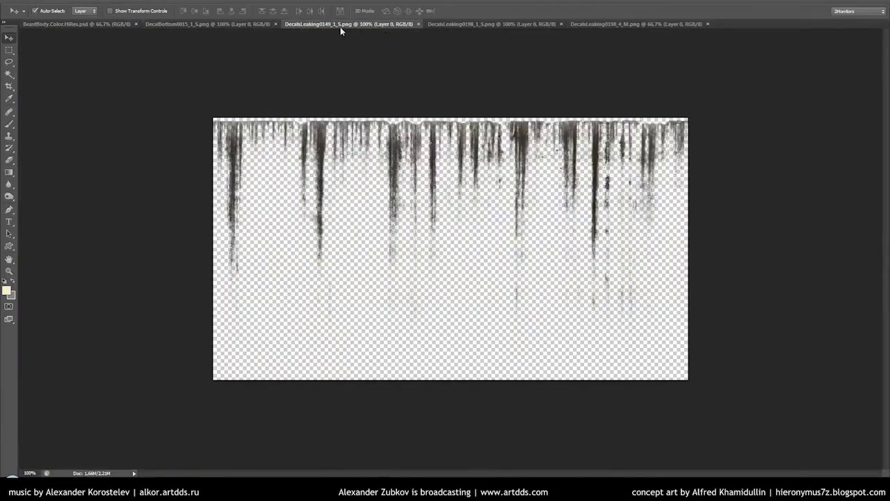
Copy a strip of the drip decal into the Beast body texture and rotate it upside down.
key(m)
drag(287, 120, 386, 340)
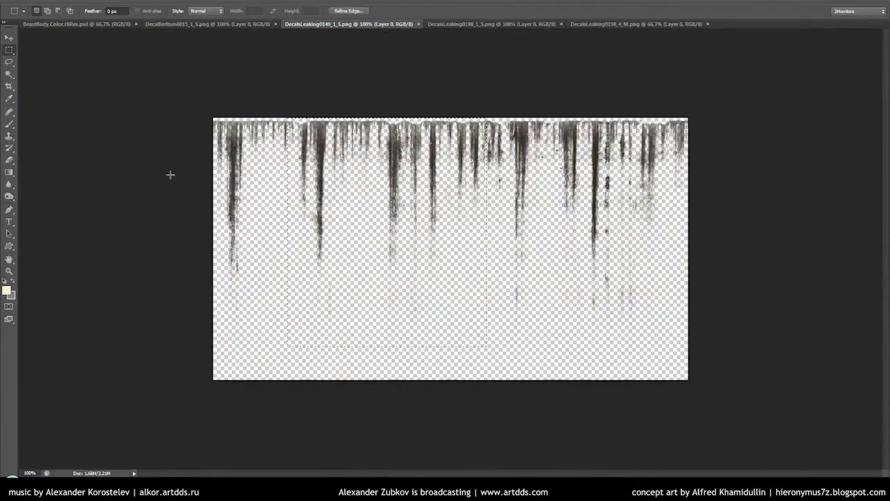
key(ctrl+c)
key(ctrl+shift+Tab)
key(ctrl+shift+Tab)
key(ctrl+v)
key(ctrl+t)
mouse_move(417, 379)
mouse_down()
mouse_move(457, 266)
mouse_move(453, 278)
mouse_up()
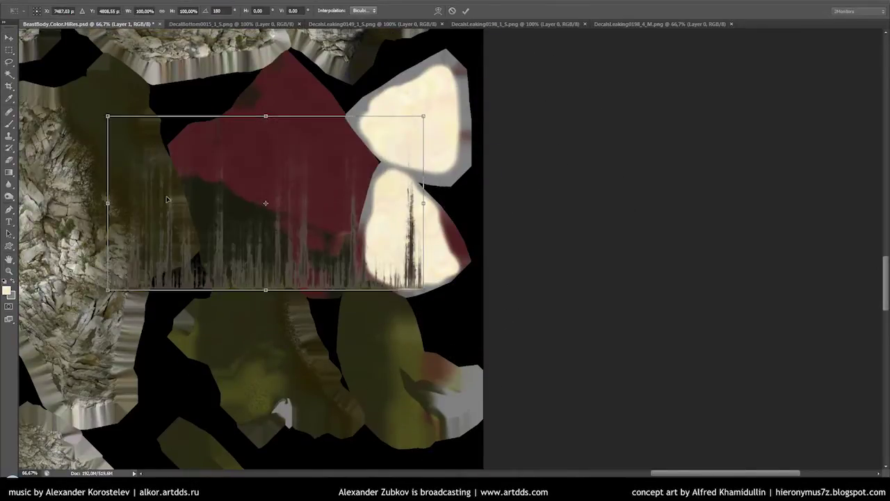
Warp the first drip layer, bending its right side inward.
right_click(247, 227)
click(267, 298)
mouse_move(423, 116)
mouse_down()
mouse_move(344, 104)
mouse_move(420, 234)
mouse_up()
key(Return)
Paste a second drip decal and rotate it onto the tooth island.
drag(284, 146, 387, 173)
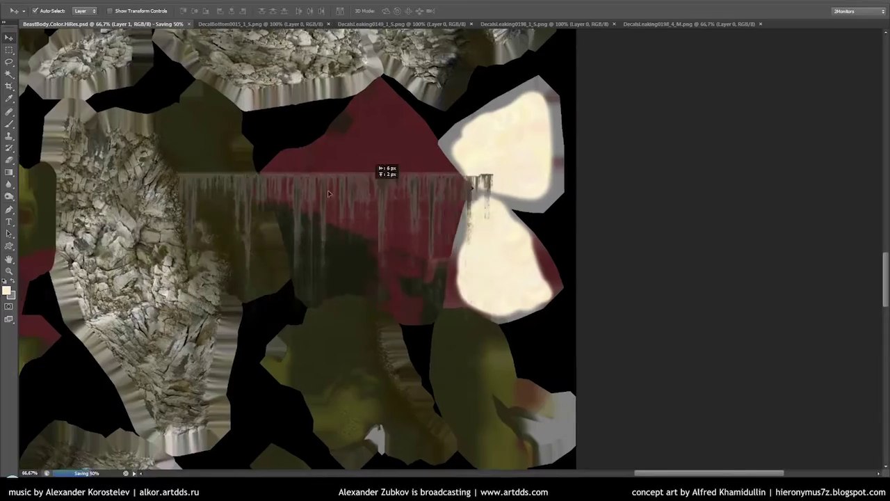
key(ctrl+v)
key(ctrl+t)
drag(527, 318, 556, 299)
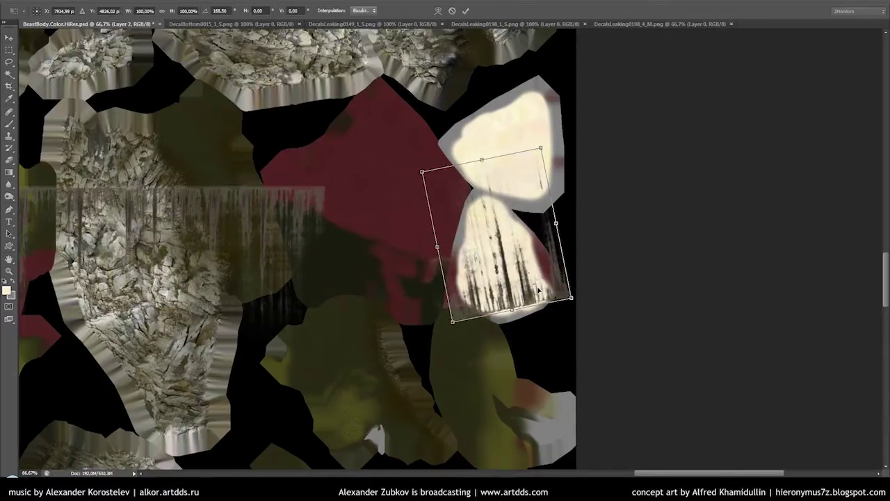
key(ctrl+plus)
Warp the second drips into a teardrop shape fitted to the fan-shaped tooth island.
right_click(569, 171)
click(586, 243)
drag(580, 110, 515, 125)
drag(402, 144, 492, 159)
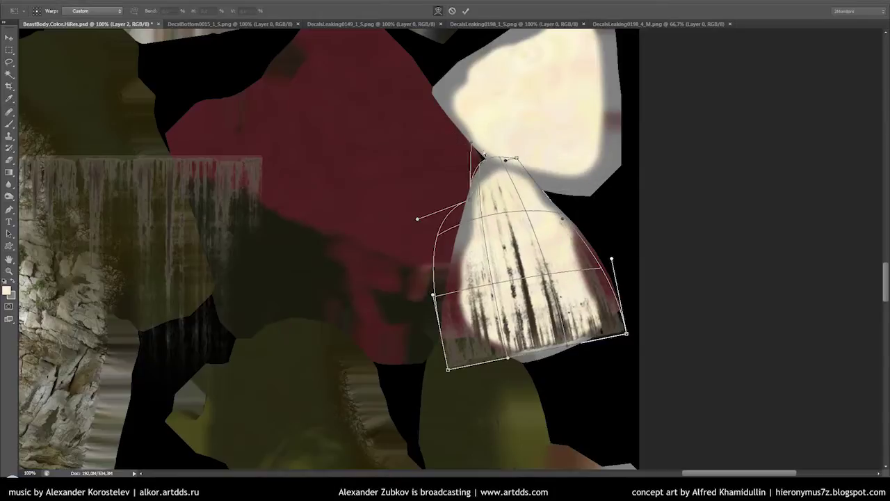
drag(446, 368, 491, 345)
drag(626, 334, 607, 308)
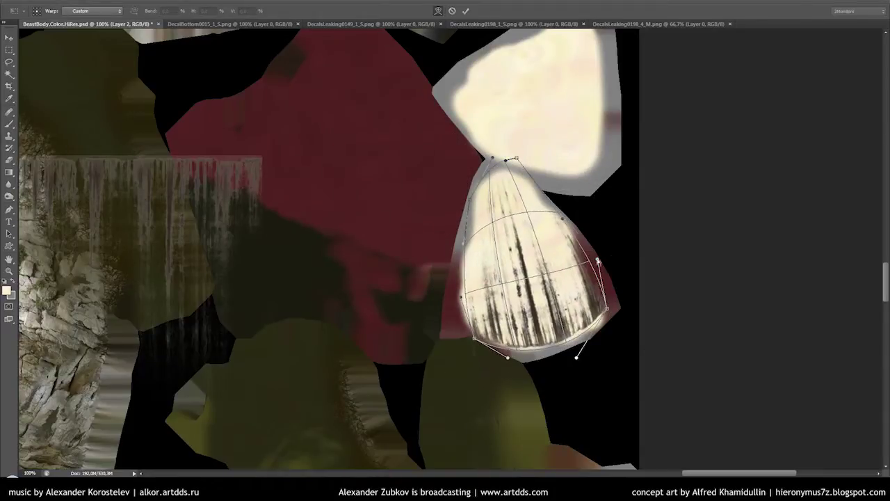
drag(501, 222, 589, 263)
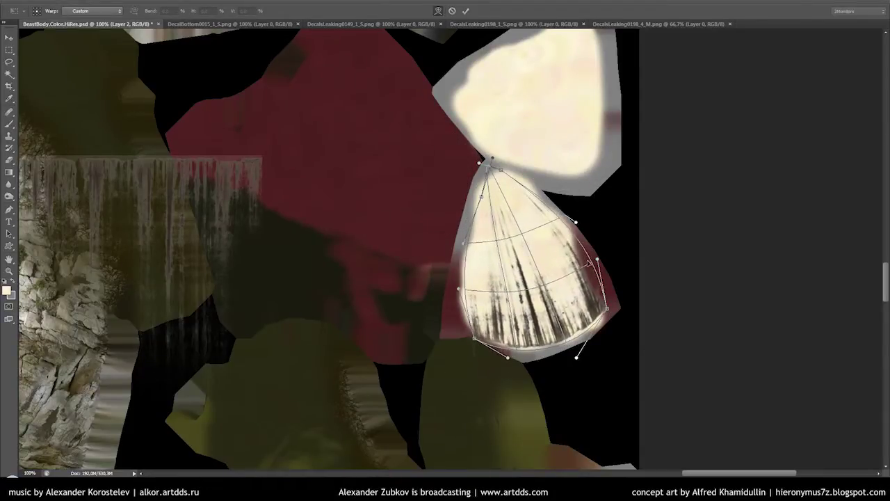
key(Return)
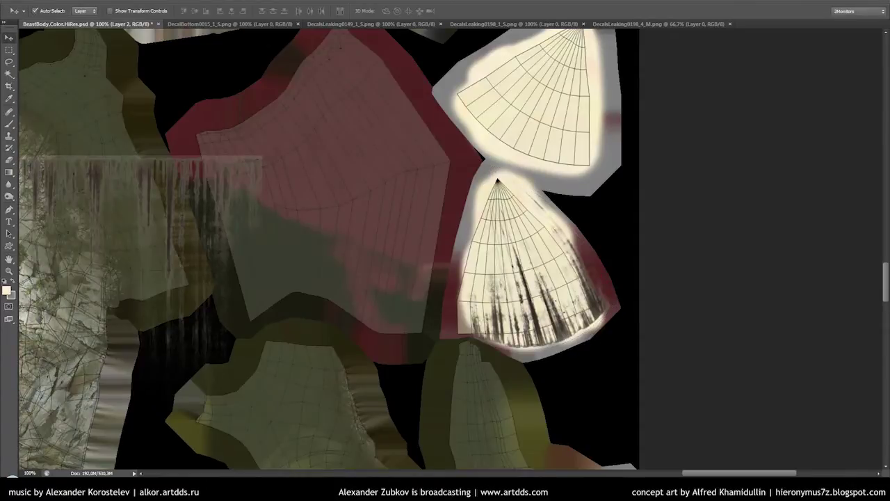
Re-rotate, skew and warp the tooth decal to refine its fit on the island.
key(ctrl+t)
mouse_move(632, 257)
mouse_down()
mouse_move(589, 98)
mouse_move(561, 150)
mouse_up()
right_click(535, 314)
key(Escape)
key(ctrl+z)
mouse_move(638, 161)
mouse_down()
mouse_move(591, 203)
mouse_move(513, 193)
mouse_up()
right_click(527, 241)
click(549, 303)
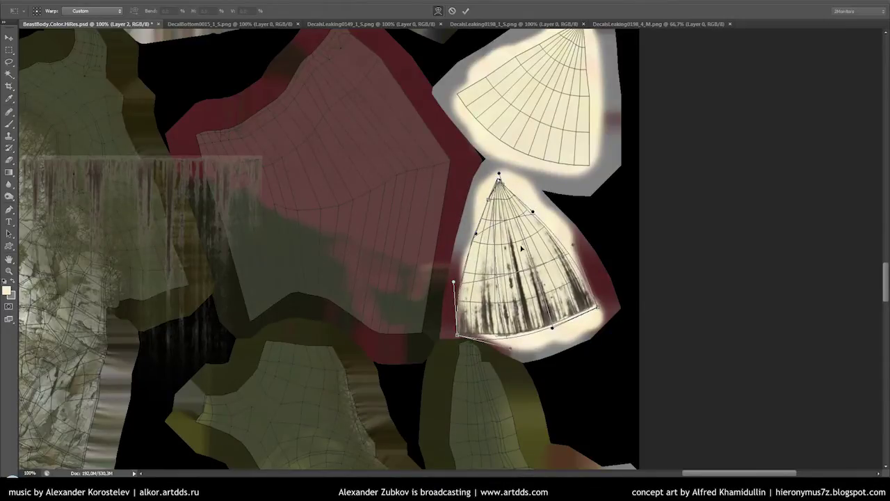
key(Return)
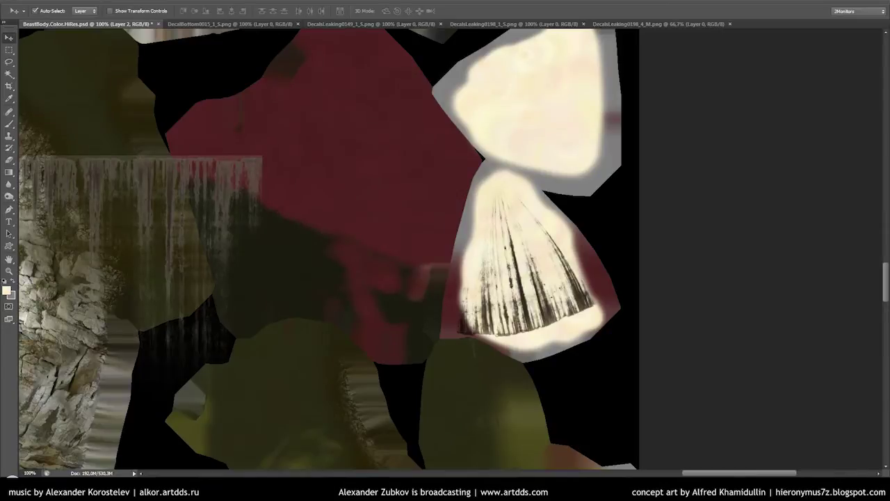
click(92, 5)
Fill a new layer with 50% grey.
key(Return)
key(shift+F5)
click(308, 215)
key(Return)
click(150, 2)
click(280, 107)
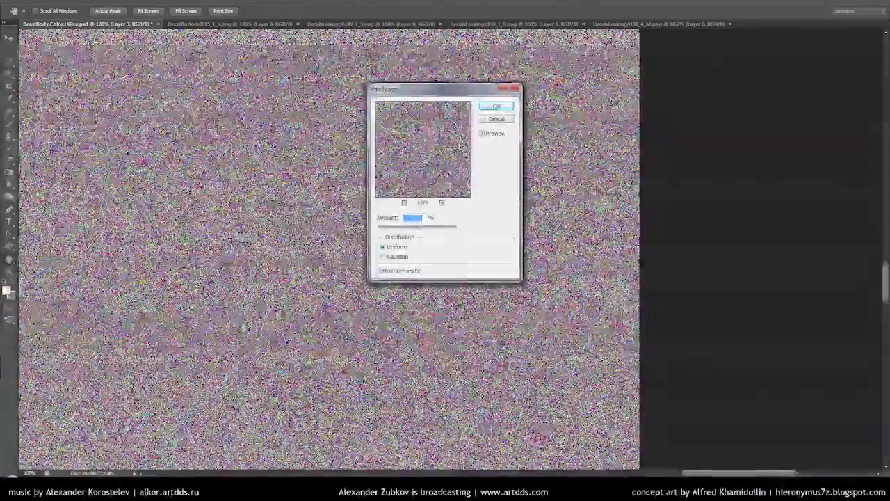
key(Escape)
Apply Add Noise to the grey layer and give it a first blur.
click(149, 2)
click(280, 107)
key(Return)
click(149, 2)
mouse_move(198, 90)
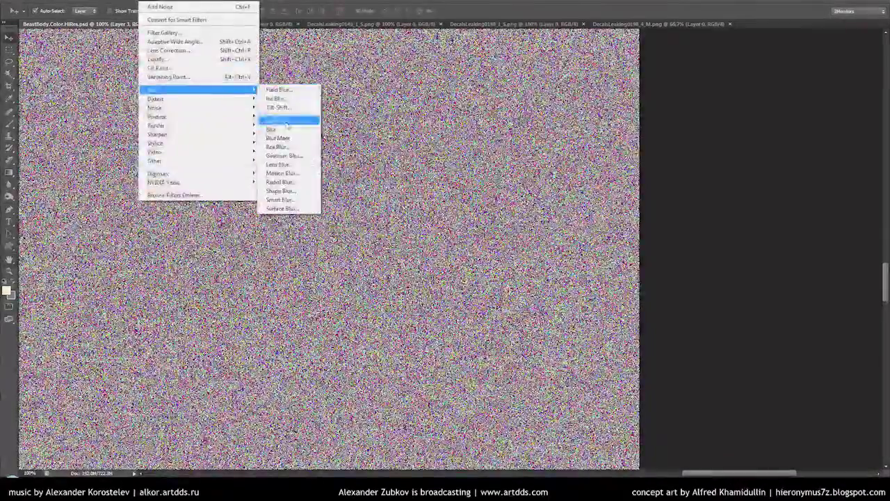
click(282, 116)
key(Return)
Saturate the noise strongly with Hue/Saturation and apply a heavy Gaussian blur.
key(ctrl+u)
key(Return)
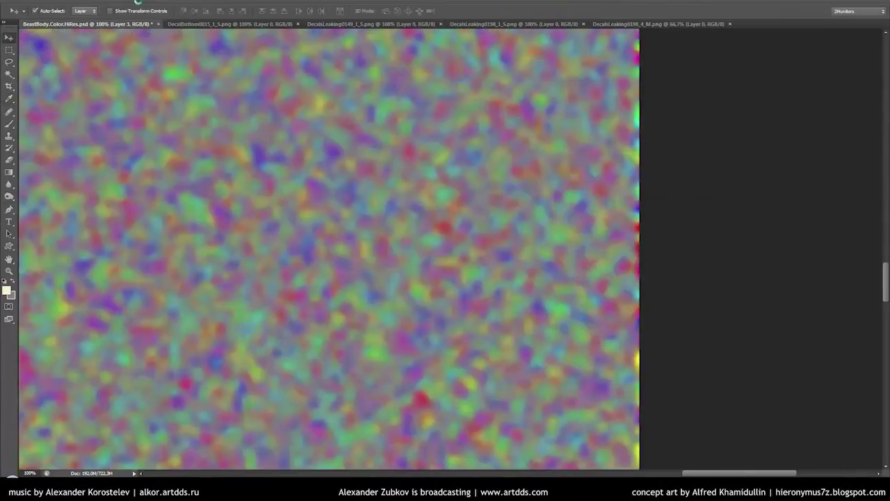
click(150, 2)
click(284, 155)
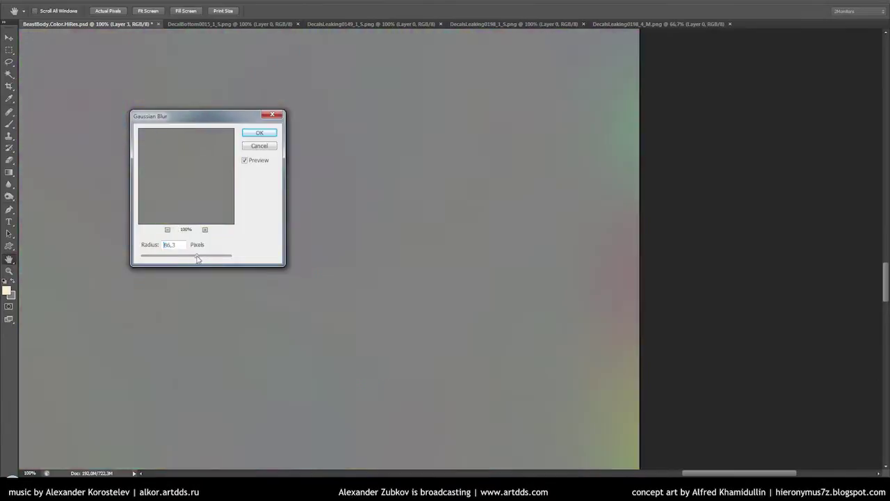
key(Return)
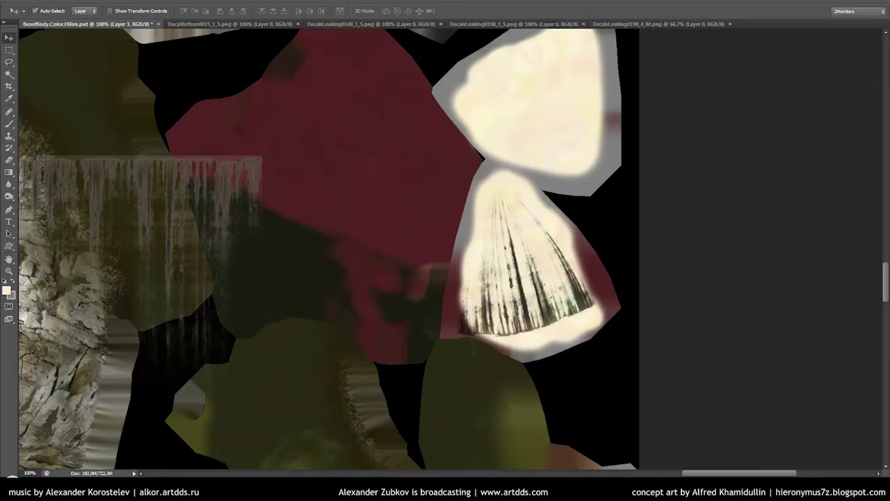
click(332, 250)
Copy the streaked fan decal to a new layer, then scale and warp it onto another tooth island.
key(m)
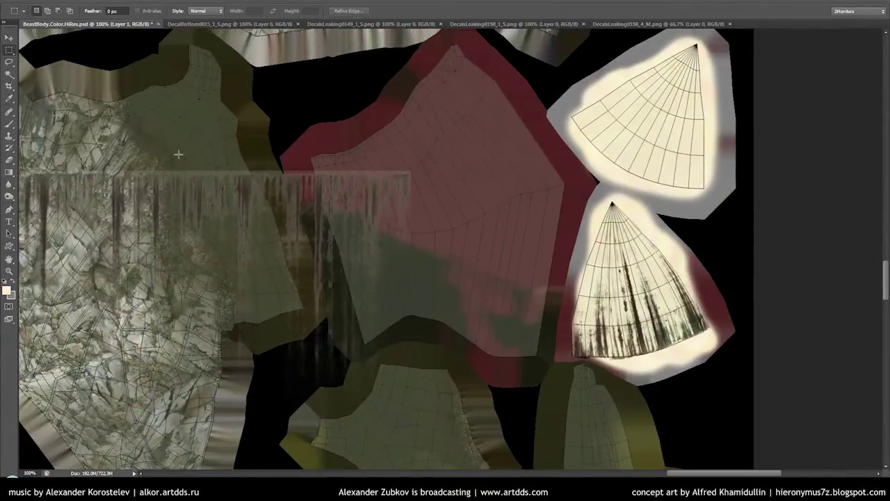
drag(178, 154, 308, 408)
key(ctrl+j)
mouse_move(244, 233)
mouse_down()
mouse_move(635, 123)
mouse_move(625, 222)
mouse_up()
key(ctrl+t)
key(ctrl+plus)
drag(534, 340, 528, 292)
key(ctrl+minus)
right_click(491, 202)
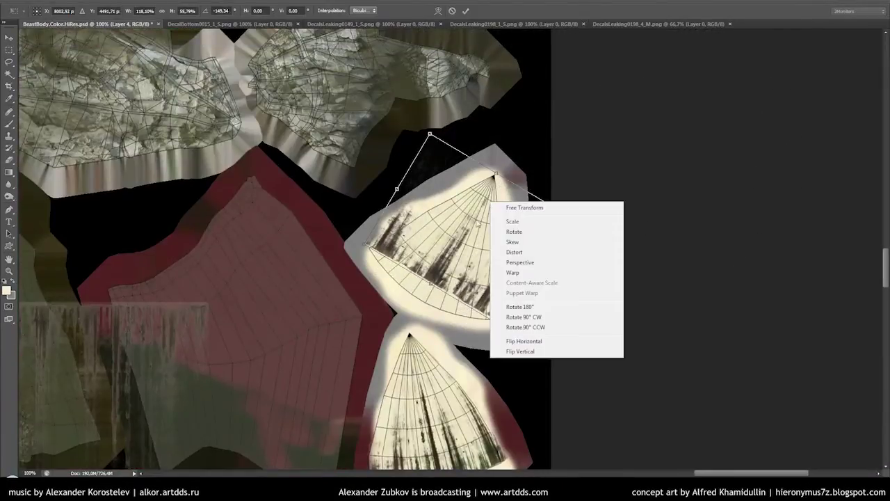
click(513, 272)
drag(431, 306, 417, 285)
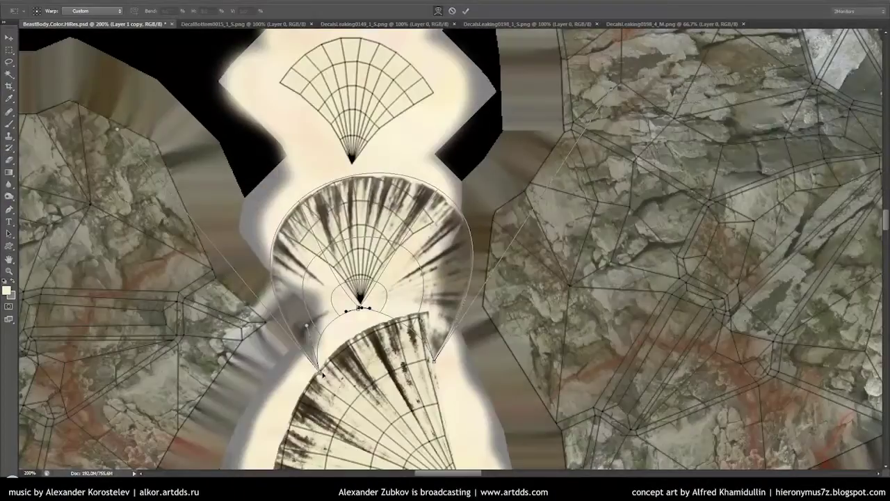
drag(369, 230, 349, 278)
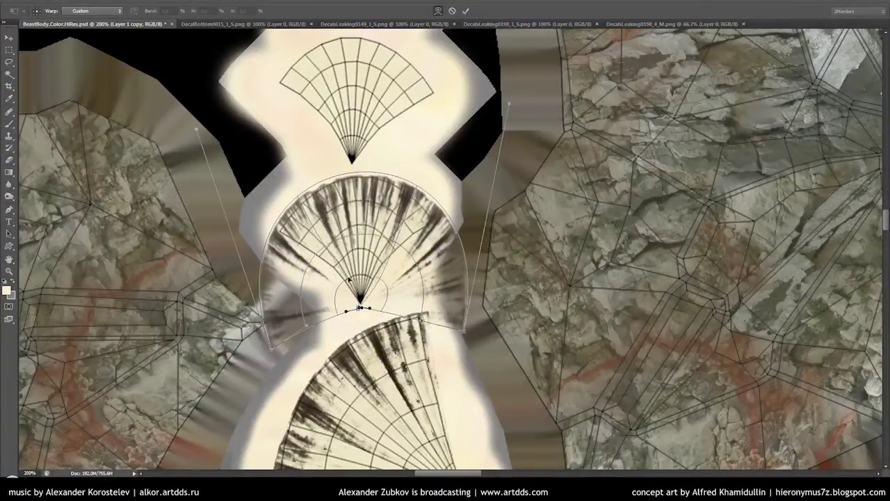
click(465, 11)
Reposition and rotate another fan decal, then warp it to fit a further tooth island.
drag(404, 141, 414, 141)
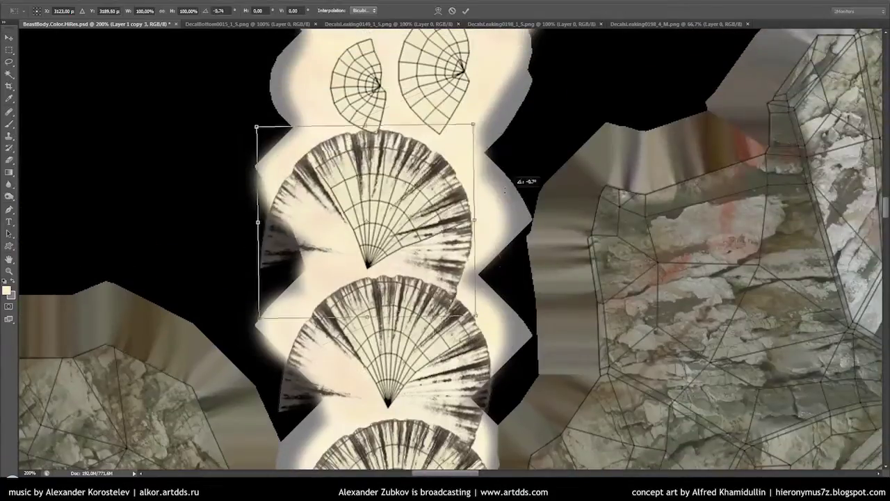
drag(517, 179, 426, 216)
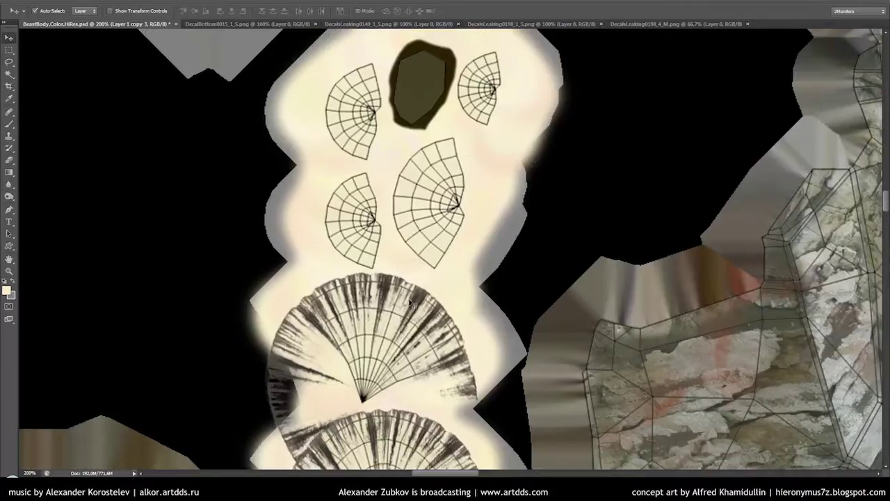
key(ctrl+t)
drag(556, 167, 471, 174)
key(Return)
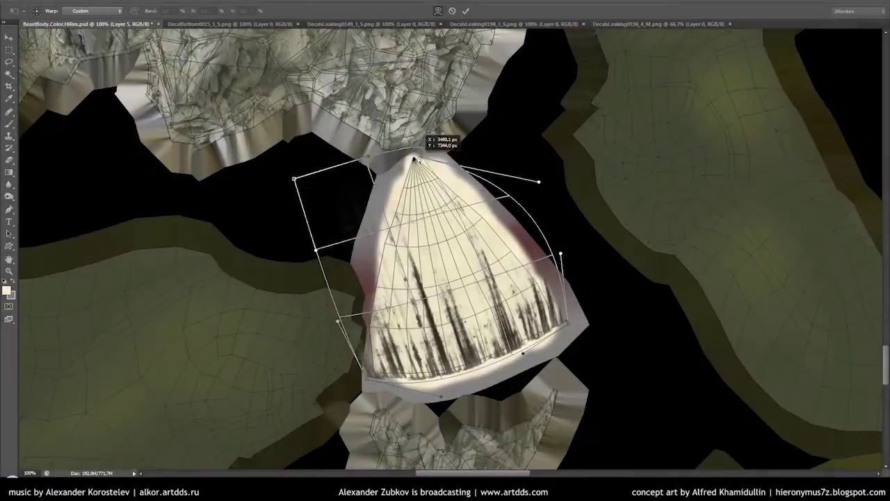
drag(415, 159, 417, 161)
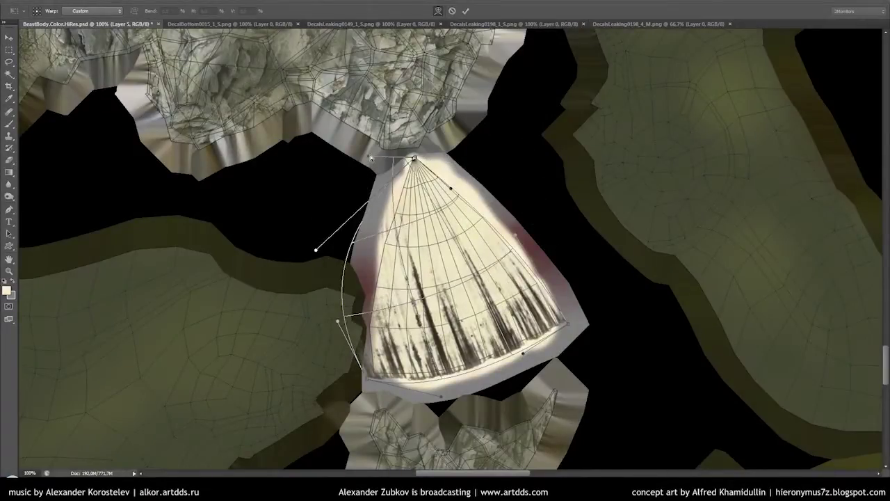
drag(338, 317, 342, 327)
key(Return)
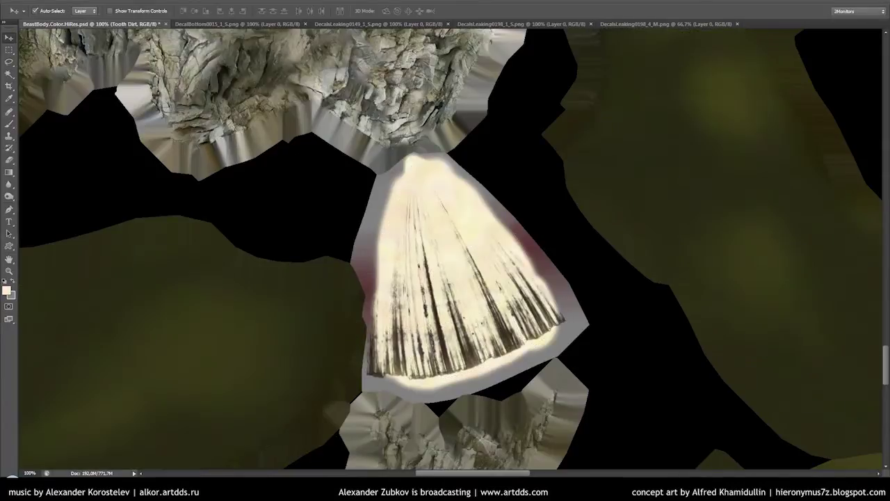
Export the texture as a JPEG through Save for Web.
alt+scroll(350, 208, down, 5)
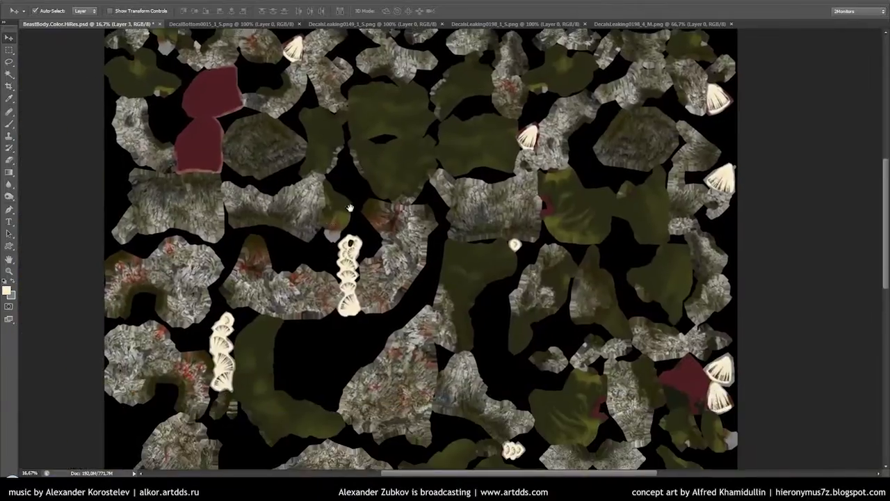
key(ctrl+alt+shift+s)
key(Return)
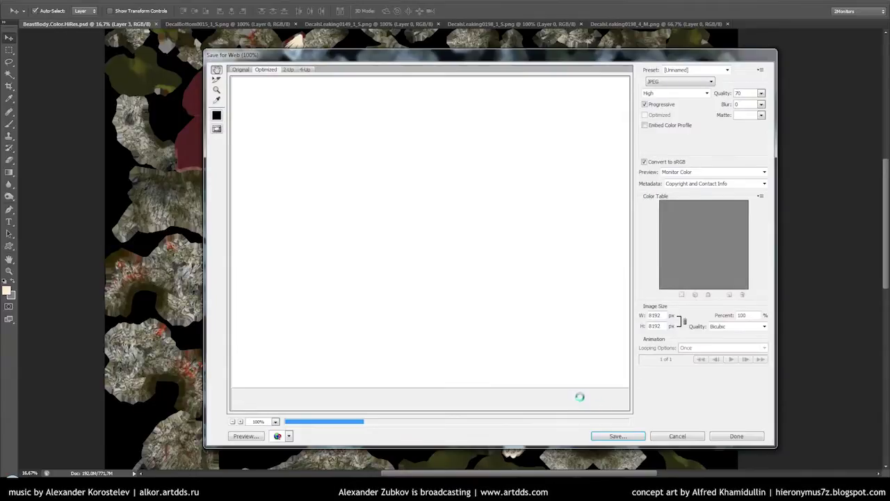
key(Return)
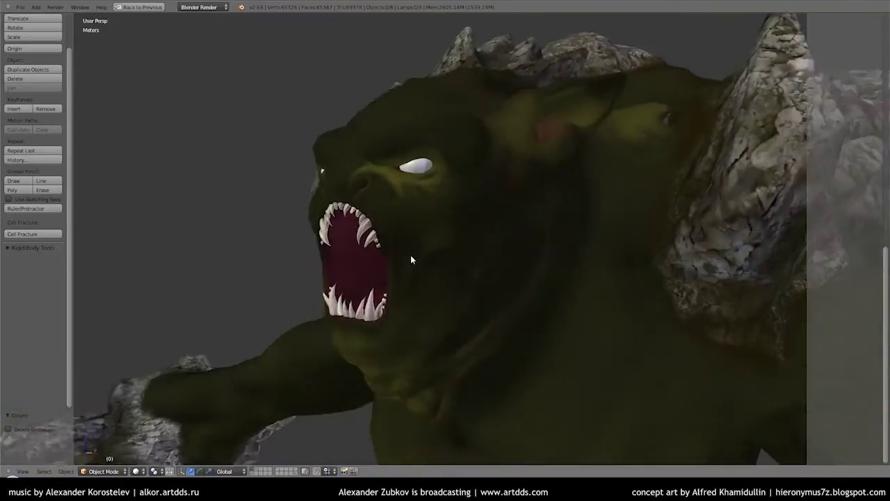
Orbit and zoom in close on the Beast's open mouth to inspect the streaked teeth.
middle_drag(410, 255, 443, 256)
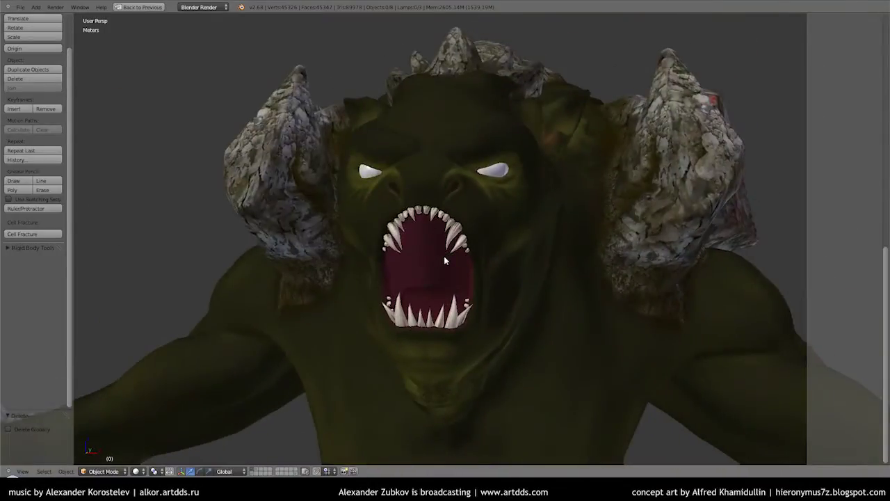
scroll(347, 435, up, 3)
scroll(422, 334, up, 3)
middle_drag(424, 338, 413, 352)
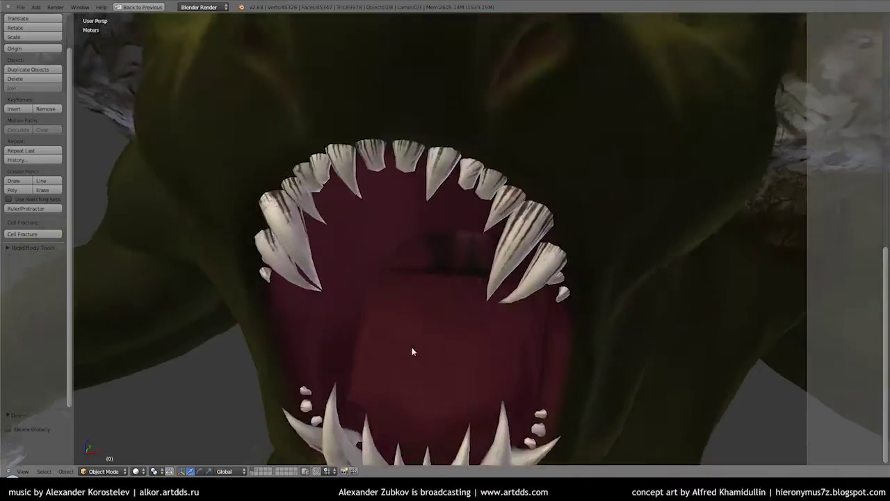
scroll(392, 275, up, 3)
scroll(392, 274, down, 3)
middle_drag(399, 266, 415, 281)
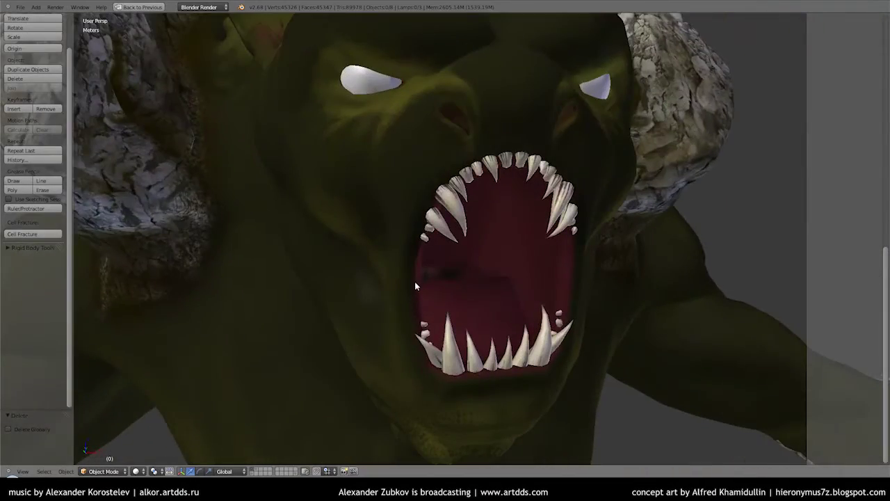
scroll(414, 281, up, 2)
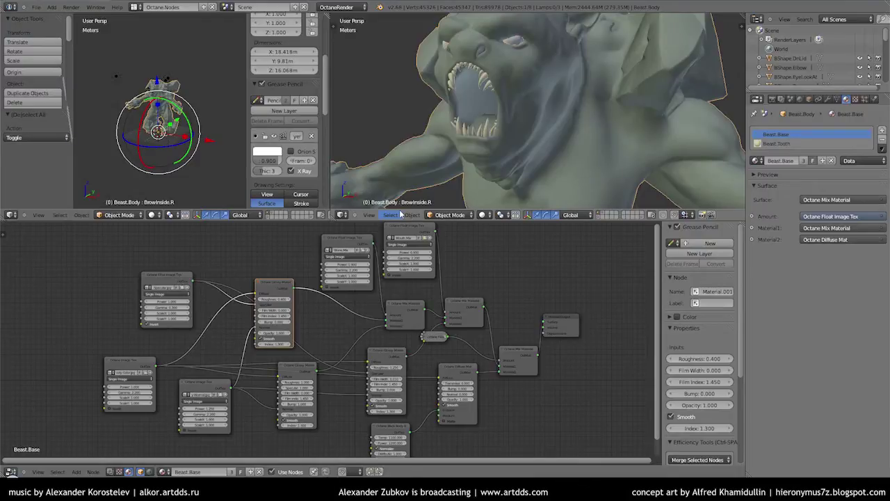
Switch the viewport shading to a live Octane rendered preview.
click(481, 214)
click(481, 214)
click(496, 168)
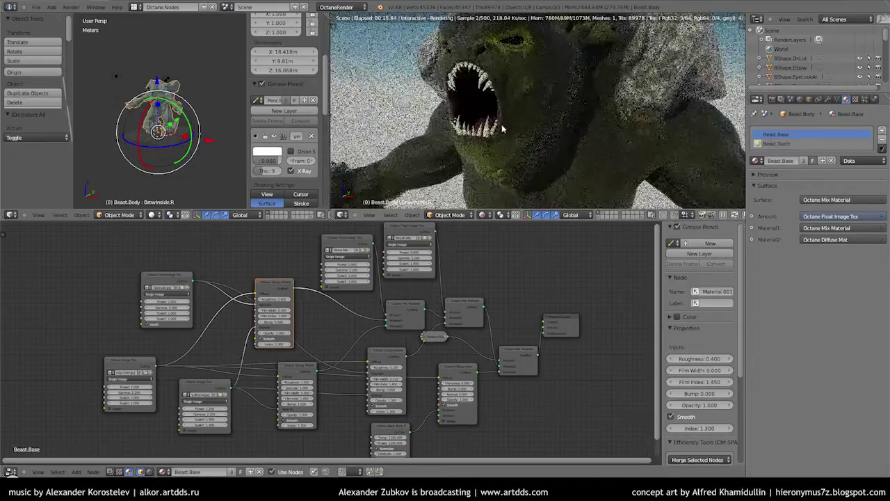
Set the Octane kernel to Direct light with GI mode Diffuse.
click(772, 98)
scroll(862, 347, down, 2)
scroll(848, 327, down, 3)
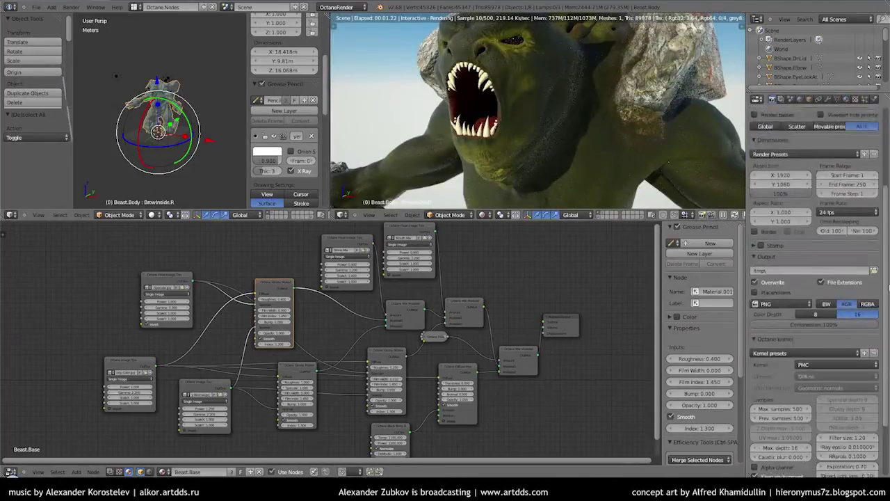
scroll(835, 306, down, 2)
click(820, 296)
click(812, 277)
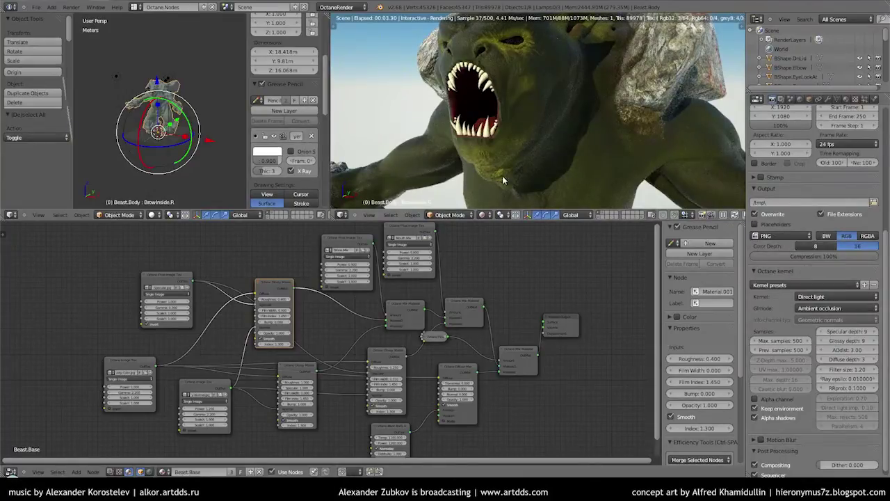
click(834, 308)
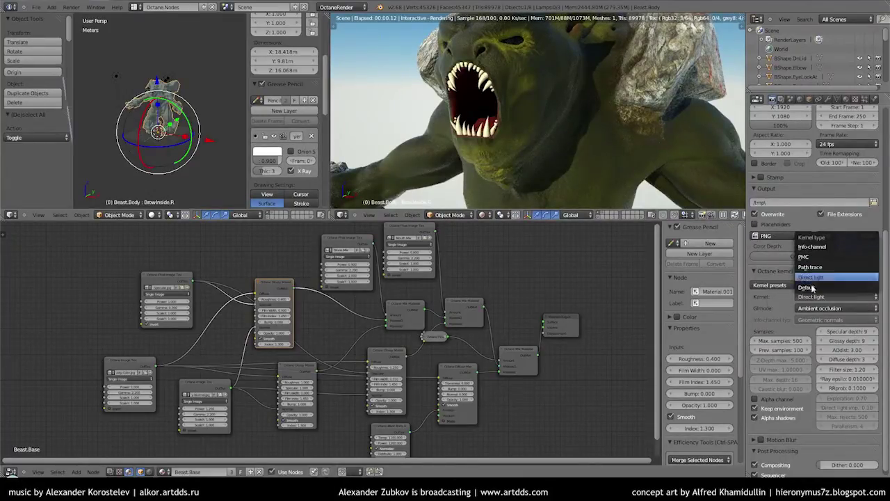
click(812, 268)
In the tooth material, duplicate the Mix Tex node and add an Octane Image Tex node.
scroll(487, 105, up, 5)
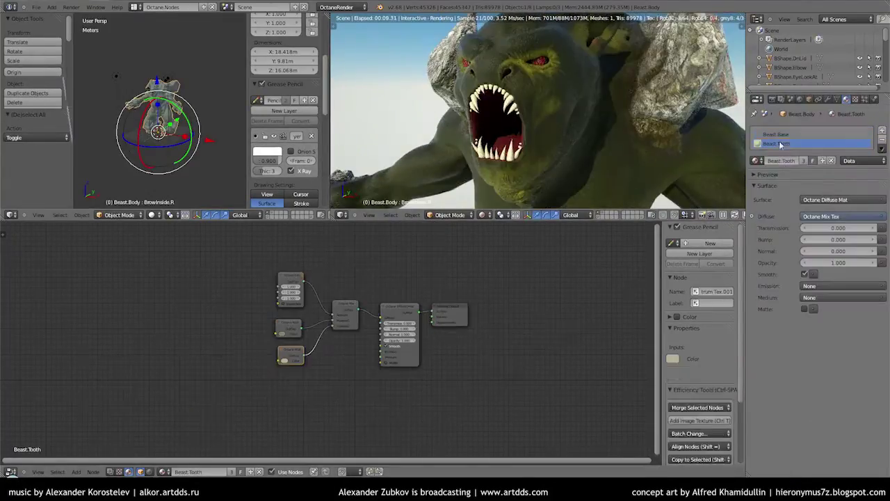
scroll(327, 284, up, 2)
middle_drag(327, 284, 248, 271)
key(shift+d)
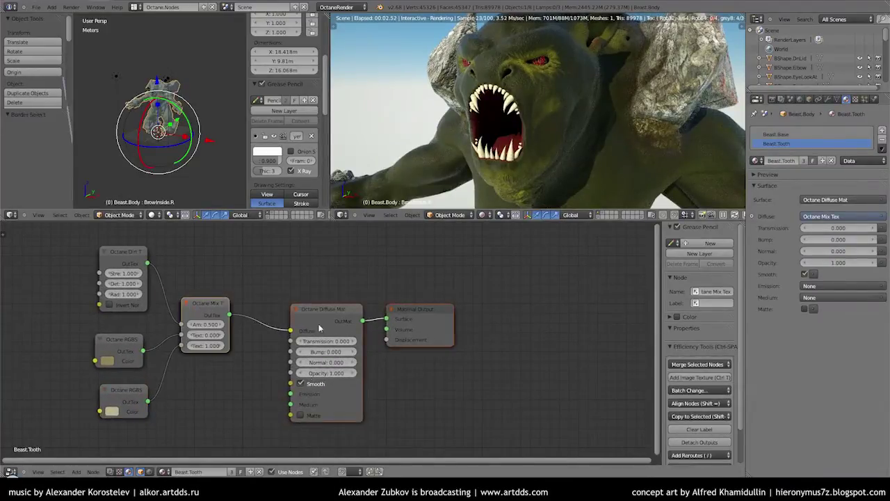
click(380, 303)
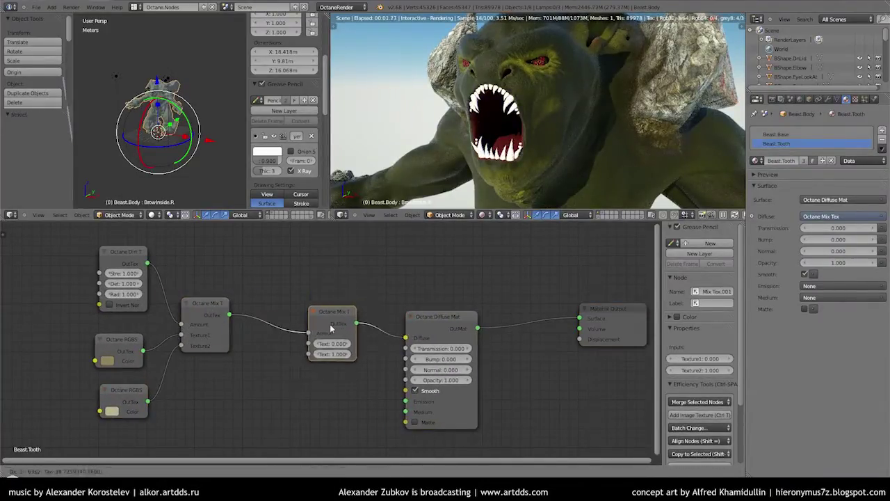
key(shift+a)
click(349, 385)
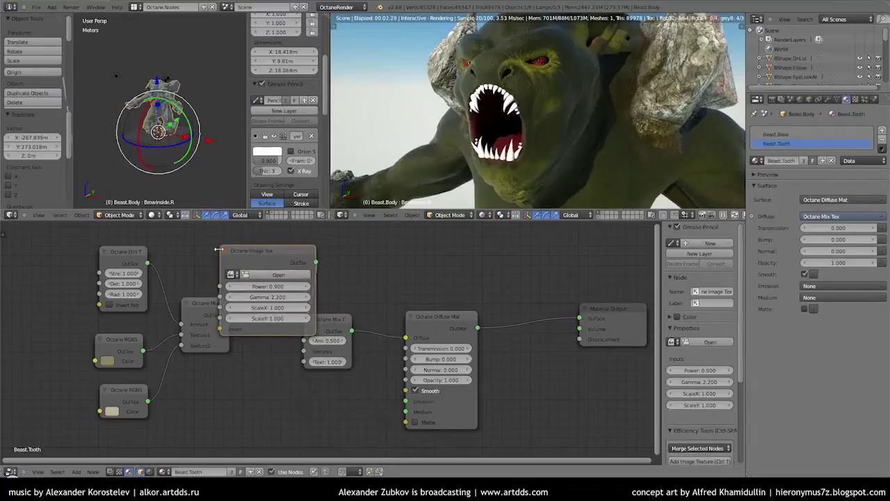
click(251, 410)
Make room for the new nodes, connect the Image Tex into the Mix node, and load BeastBody-Color.jpg.
middle_drag(417, 312, 285, 313)
key(g)
click(662, 312)
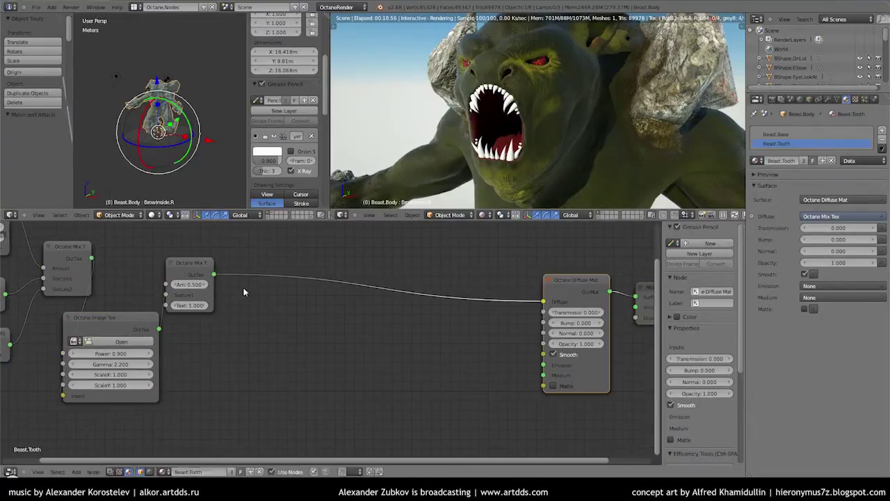
drag(189, 263, 478, 292)
drag(278, 340, 279, 389)
click(241, 395)
click(291, 305)
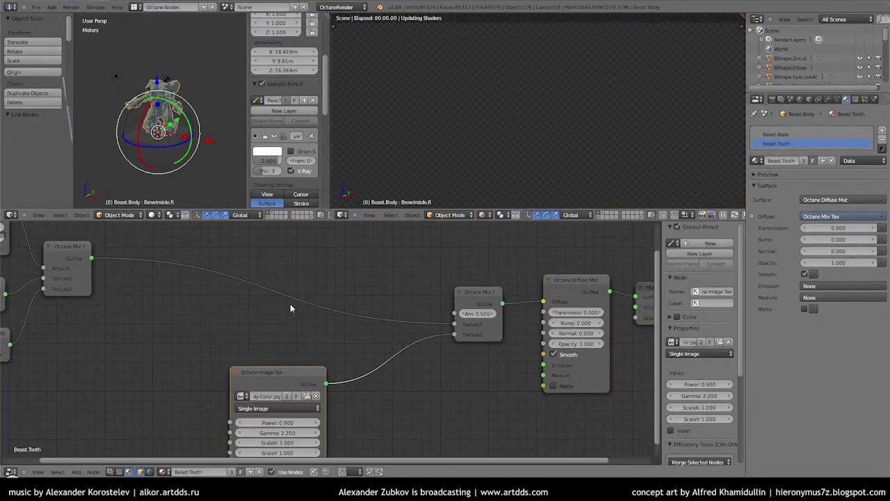
drag(278, 372, 270, 359)
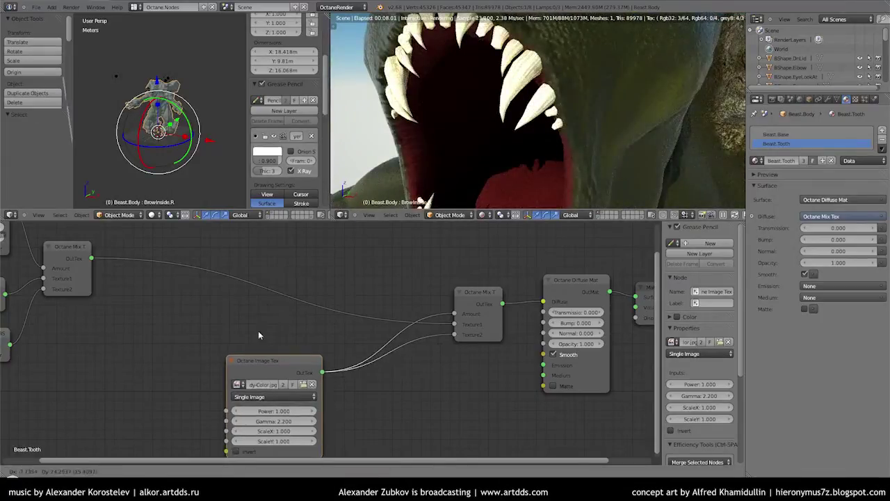
Add an inverted Float Image Tex of the body colour image driving the Mix amount.
key(shift+a)
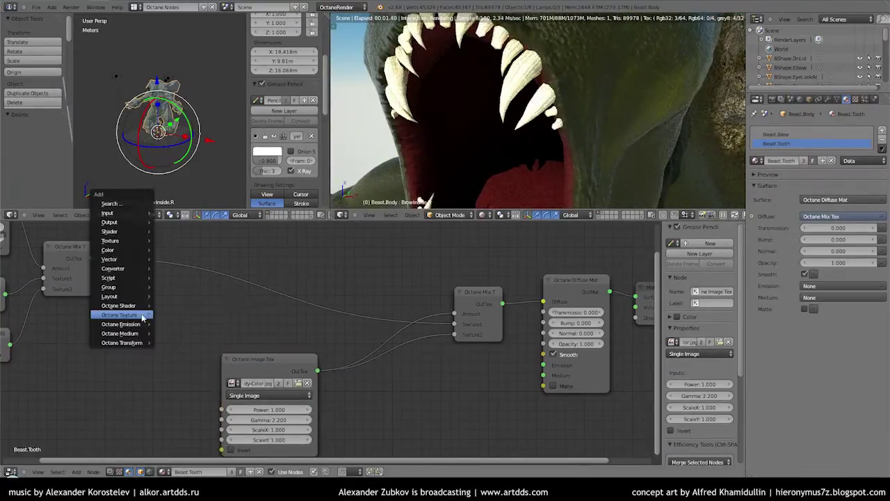
click(174, 313)
click(102, 316)
click(120, 336)
click(159, 359)
drag(206, 323, 456, 317)
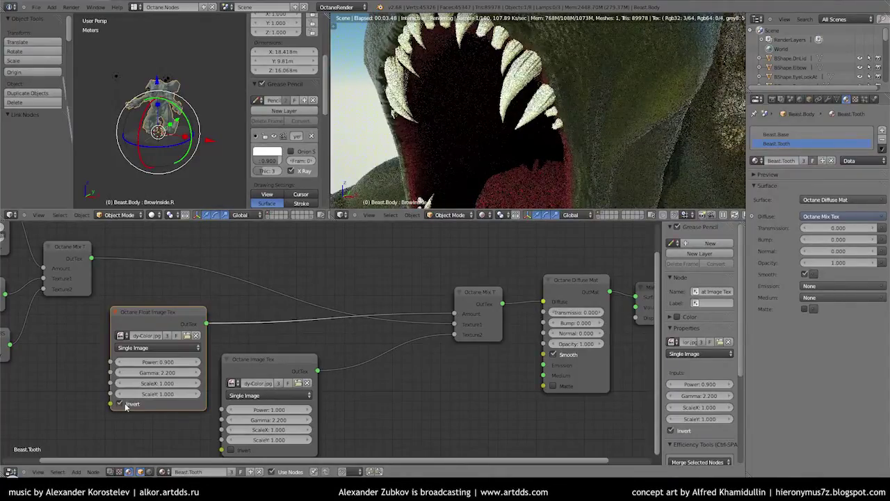
Rework the Mix node links, then undo so the Image Tex feeds Diffuse directly.
click(479, 320)
mouse_move(454, 335)
mouse_down()
mouse_move(442, 335)
mouse_move(454, 334)
mouse_up()
drag(480, 309, 422, 333)
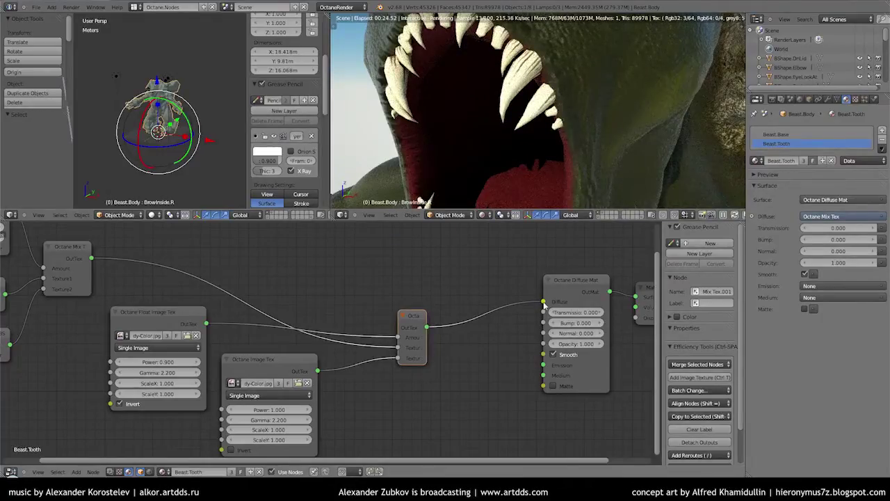
scroll(428, 269, down, 4)
click(845, 100)
scroll(433, 319, up, 4)
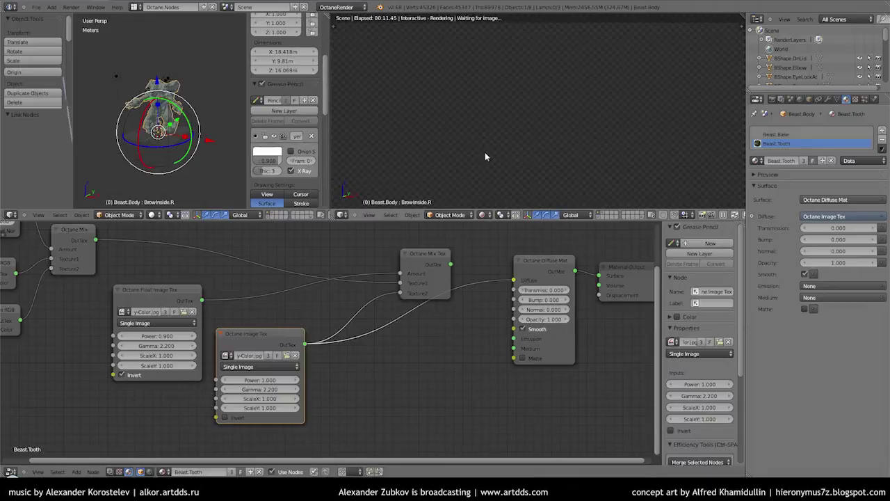
key(ctrl+z)
Restore the image texture gamma of 4.000 and check the Multires modifier.
key(ctrl+shift+z)
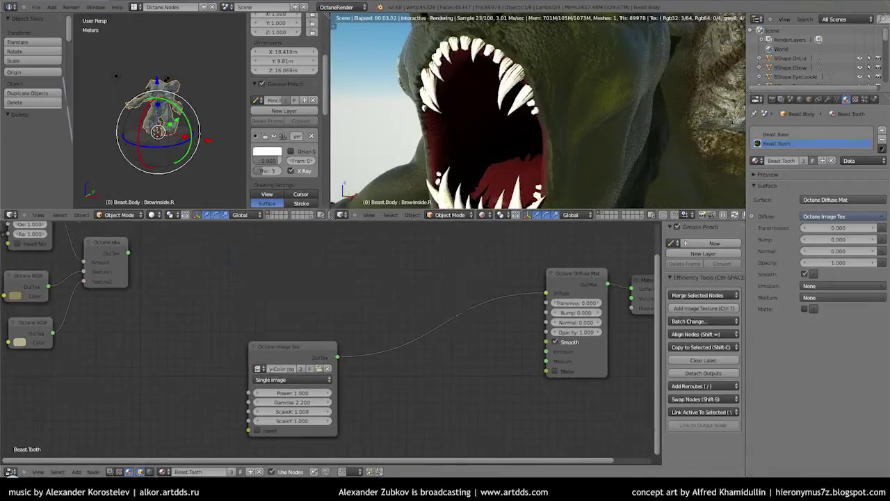
key(ctrl+shift+z)
key(ctrl+shift+z)
key(ctrl+shift+z)
click(809, 99)
click(827, 100)
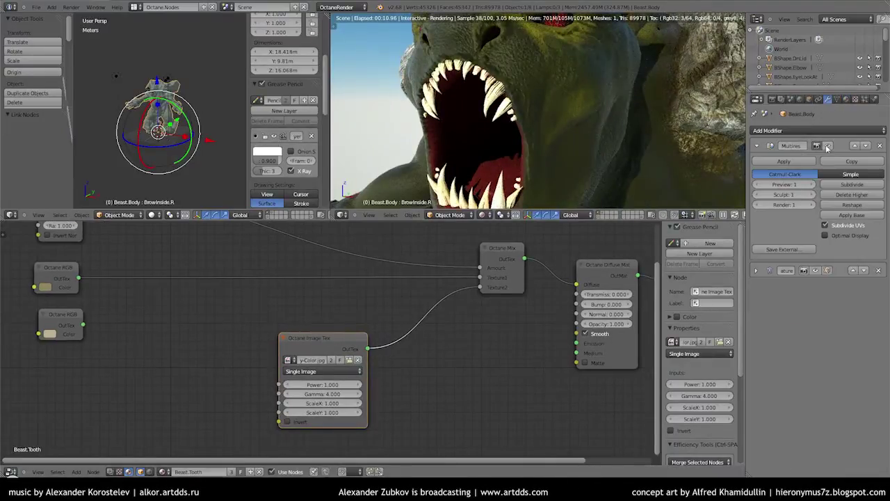
scroll(541, 128, down, 3)
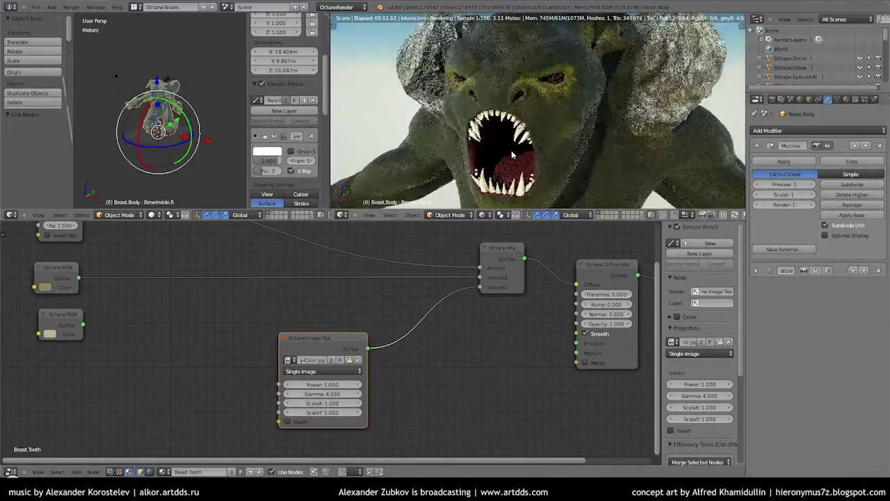
In Pose Mode, select both eyelid controls and move them slightly down.
middle_drag(537, 127, 518, 128)
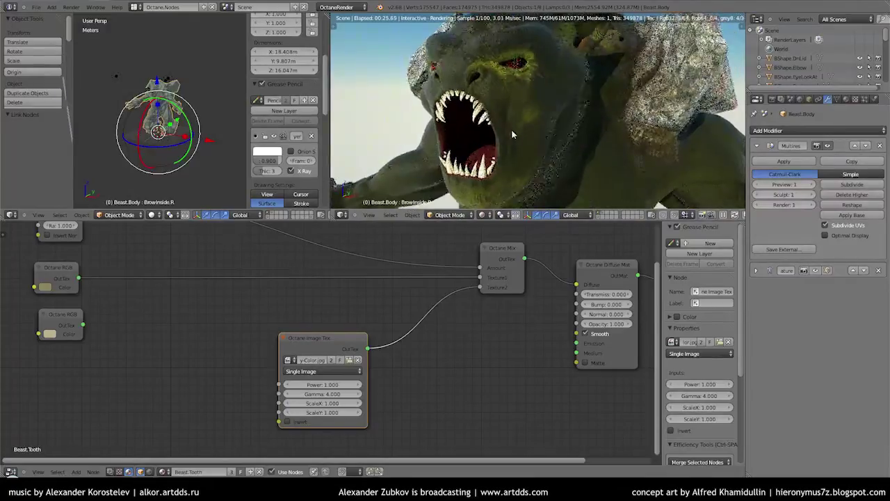
scroll(147, 96, up, 5)
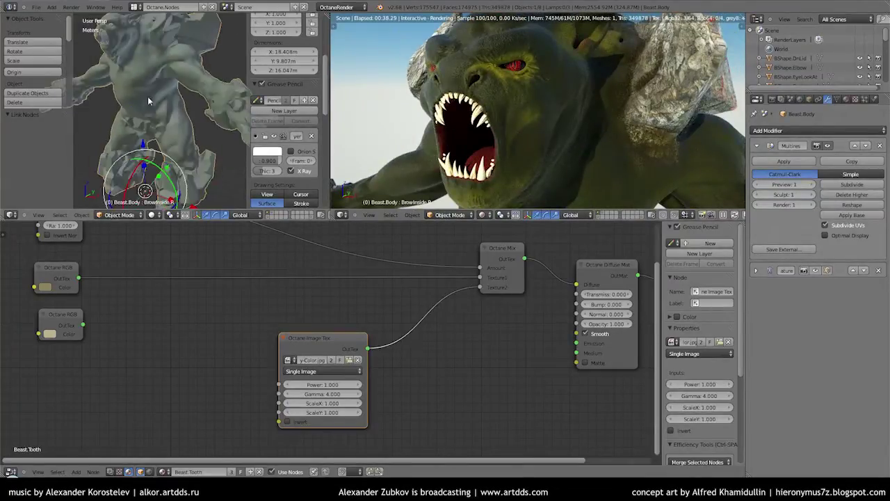
middle_drag(538, 128, 546, 113)
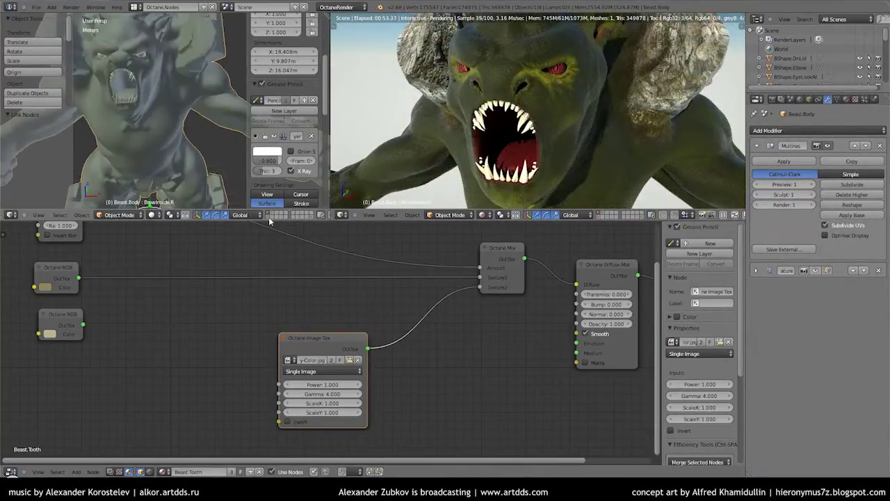
scroll(139, 104, up, 3)
right_click(86, 83)
key(ctrl+Tab)
shift+right_click(236, 84)
drag(163, 33, 162, 40)
Switch to solid shading, maximise the view, and trial-close the jaw with CTRL.Chin before undoing.
click(474, 214)
click(496, 182)
key(ctrl+Up)
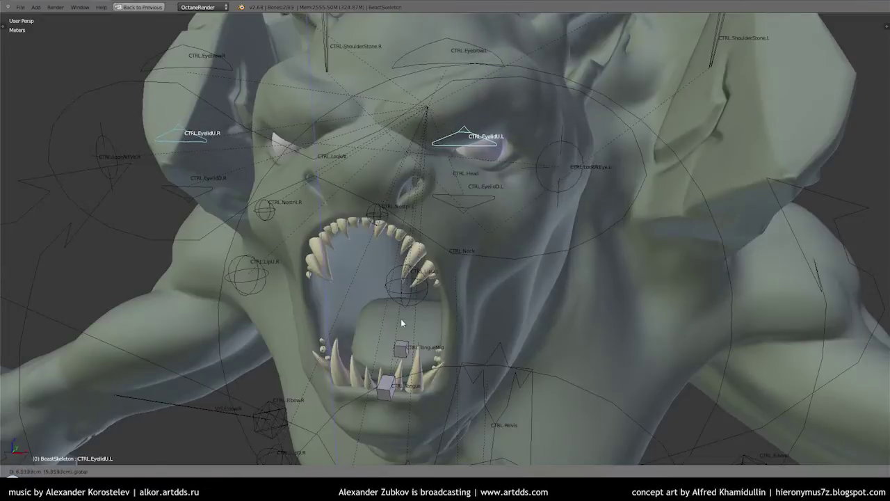
scroll(311, 83, down, 3)
right_click(364, 407)
drag(365, 355, 371, 273)
scroll(367, 332, up, 2)
key(ctrl+z)
scroll(367, 333, down, 2)
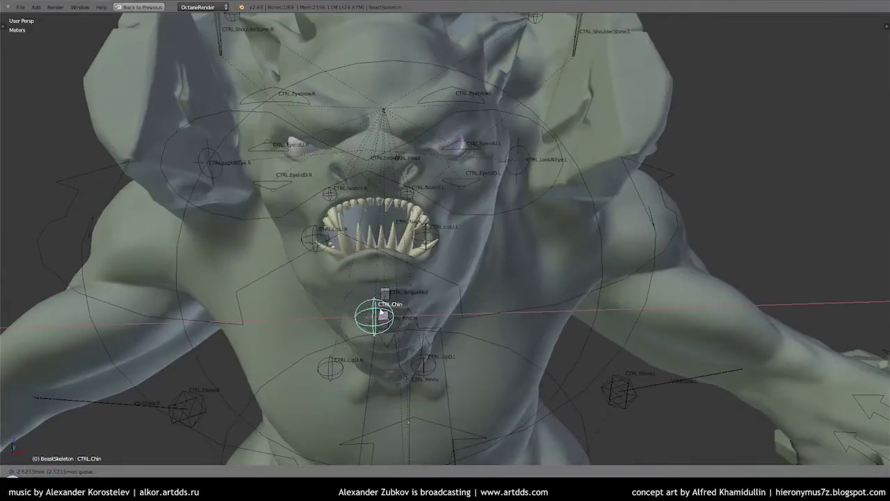
Nudge CTRL.Eyebrow.R, then move the nostril and upper lip controls.
right_click(275, 82)
key(g)
click(263, 26)
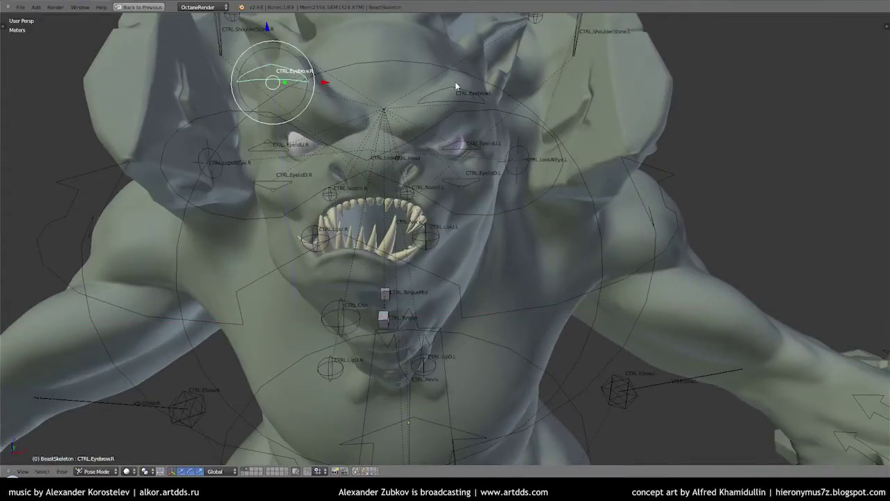
right_click(427, 187)
shift+right_click(329, 188)
mouse_move(369, 201)
middle_down()
mouse_move(368, 189)
mouse_move(368, 208)
middle_up()
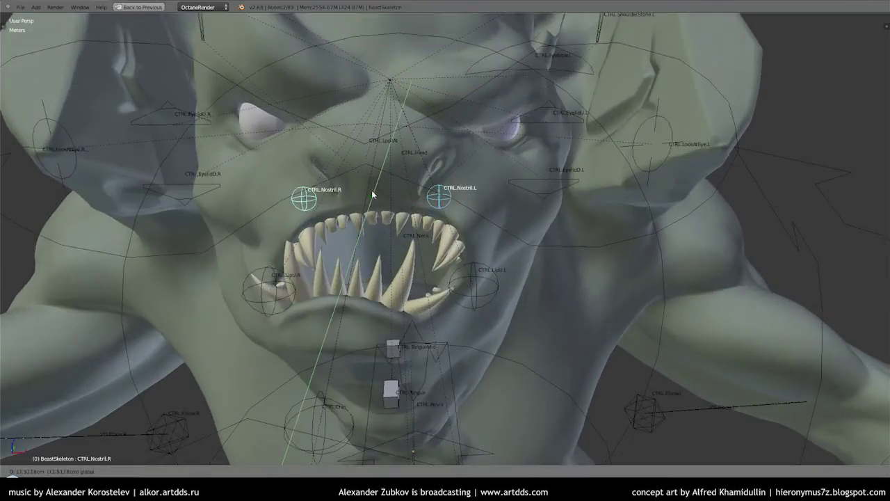
key(bracketright)
key(g)
click(369, 193)
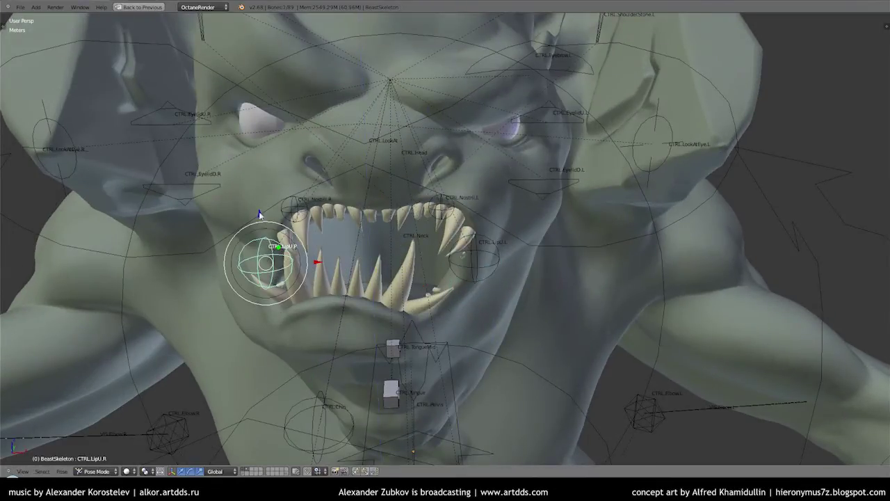
From the front view, move both lower eyelid controls together.
middle_drag(318, 258, 417, 247)
key(KP_1)
right_click(159, 171)
shift+right_click(487, 182)
scroll(413, 115, down, 5)
key(g)
click(413, 102)
Move the CTRL.Palm.L control and set the transform orientation to Local.
scroll(415, 103, down, 3)
right_click(756, 345)
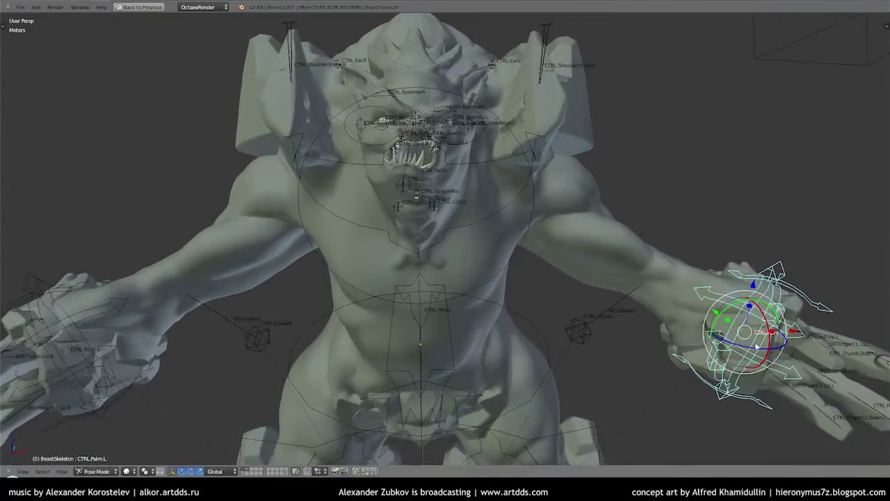
key(g)
click(536, 299)
scroll(417, 313, down, 1)
click(215, 470)
click(215, 451)
Select the neck control, restore the multi-panel layout, and keep the skeleton in Pose Mode.
mouse_move(230, 448)
middle_down()
mouse_move(363, 171)
mouse_move(392, 241)
mouse_move(386, 226)
middle_up()
right_click(364, 170)
key(ctrl+Up)
click(826, 99)
right_click(551, 84)
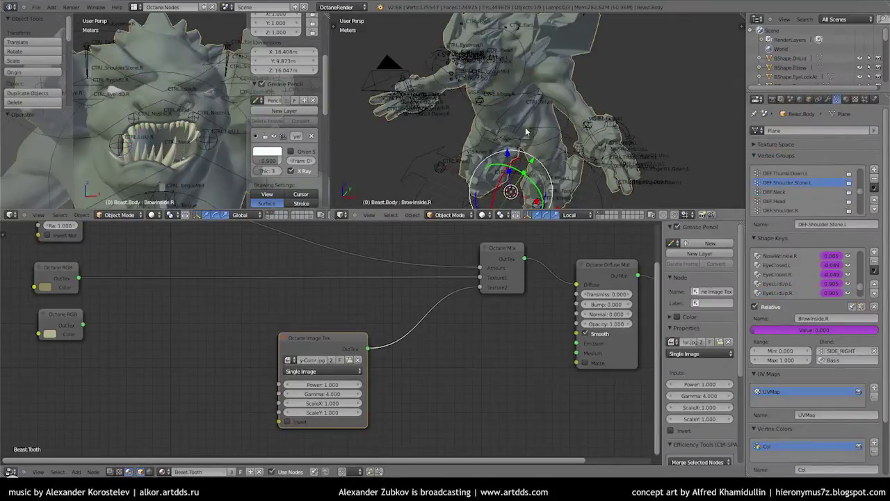
key(ctrl+Tab)
key(ctrl+z)
key(ctrl+z)
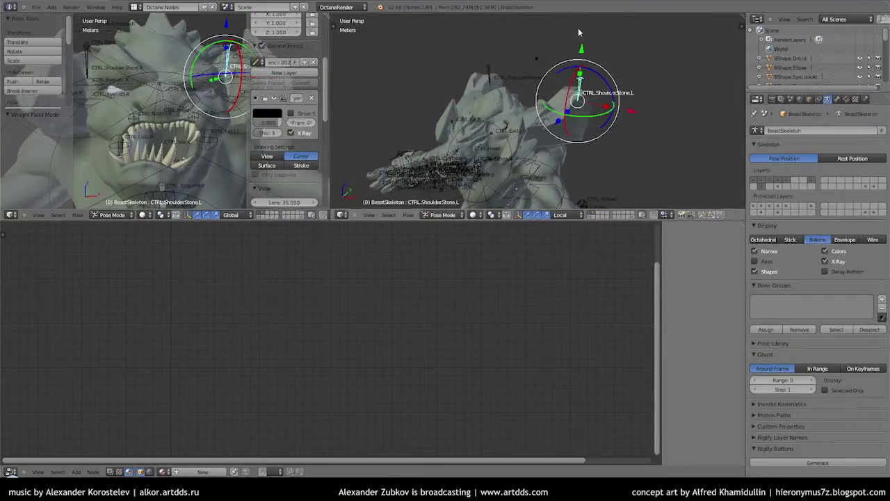
Maximise the 3D view and shift the left shoulder stone control along X.
right_click(486, 122)
key(ctrl+Up)
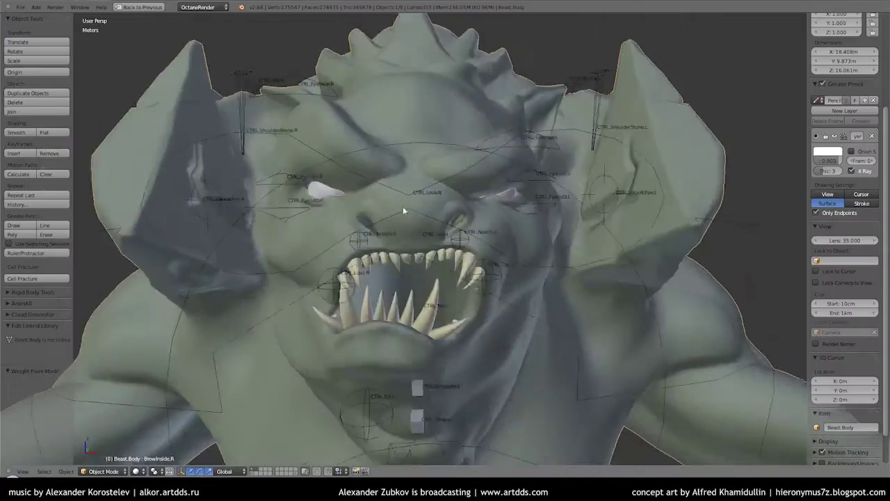
key(ctrl+z)
right_click(562, 84)
key(g)
key(x)
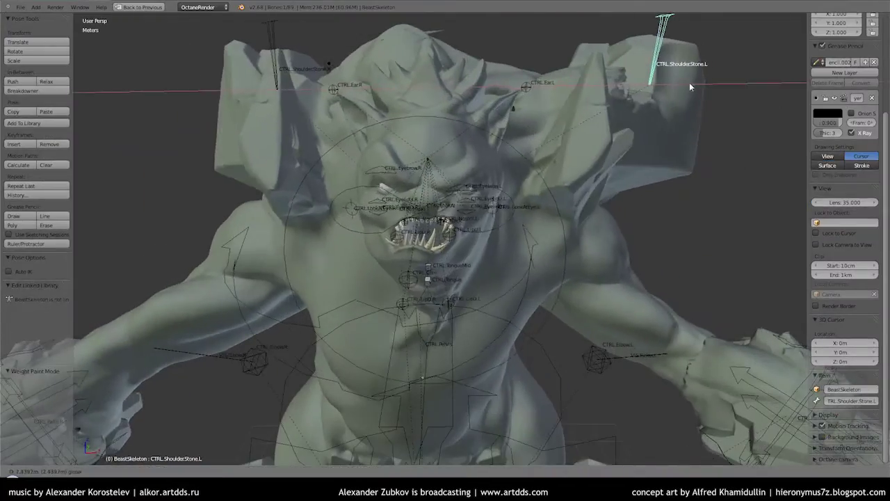
click(691, 87)
Raise CTRL.ShoulderStone.L along the Z axis.
middle_drag(691, 87, 528, 181)
key(g)
key(z)
click(504, 219)
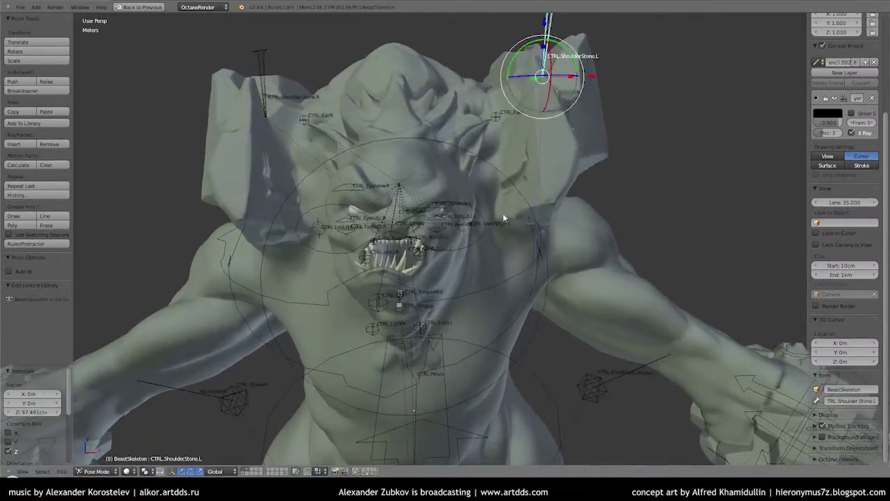
Move the CTRL.LookAt eye target along X.
middle_drag(505, 219, 456, 214)
scroll(456, 214, up, 3)
right_click(486, 205)
key(g)
key(x)
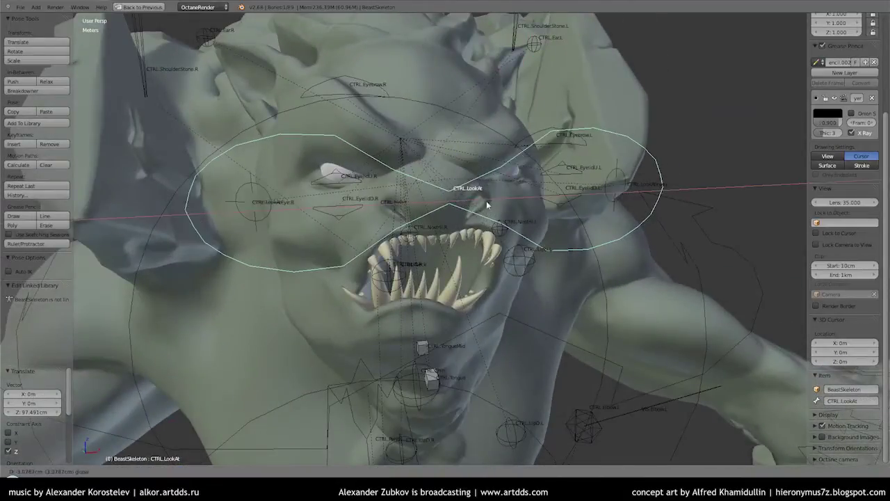
click(452, 205)
Rotate the head control to face forward and select both ear controls.
right_click(376, 292)
middle_drag(375, 292, 419, 310)
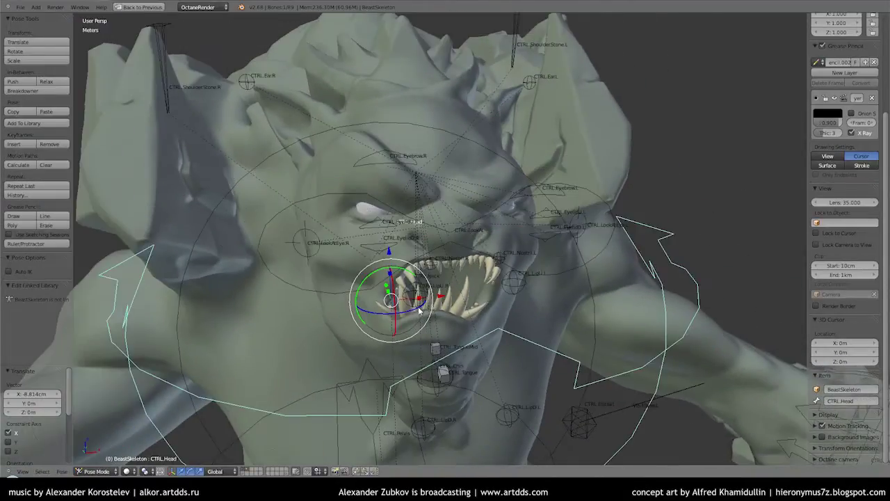
key(r)
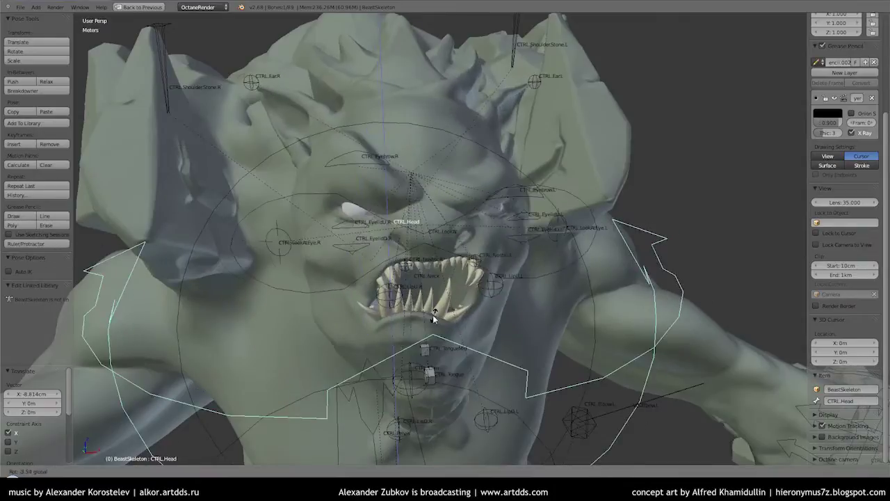
click(432, 318)
right_click(534, 82)
shift+right_click(250, 81)
Preview the posed head in Octane rendered shading, then return to solid shading.
middle_drag(389, 209, 327, 292)
click(126, 470)
click(138, 409)
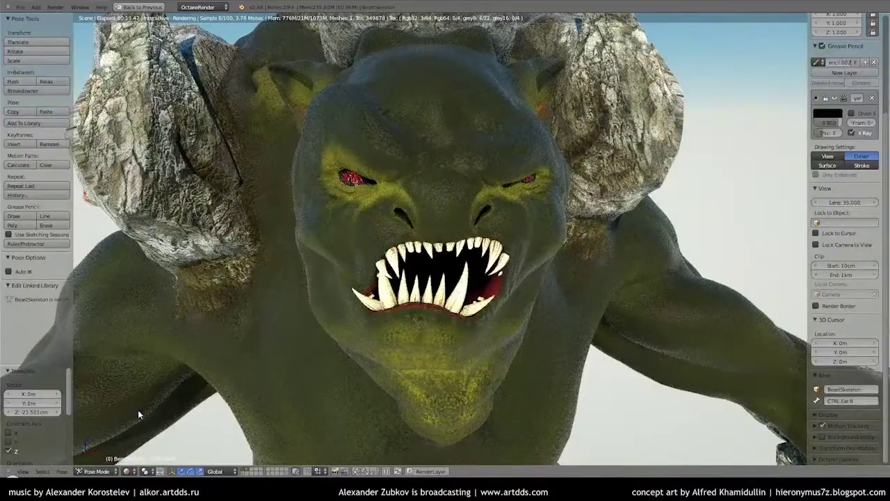
key(shift+z)
Shift the LookAt eye target further along X.
right_click(428, 157)
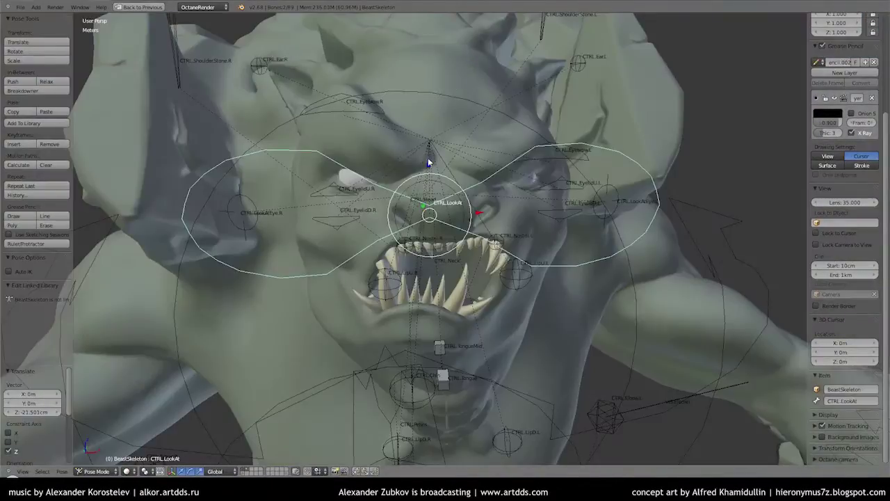
key(x)
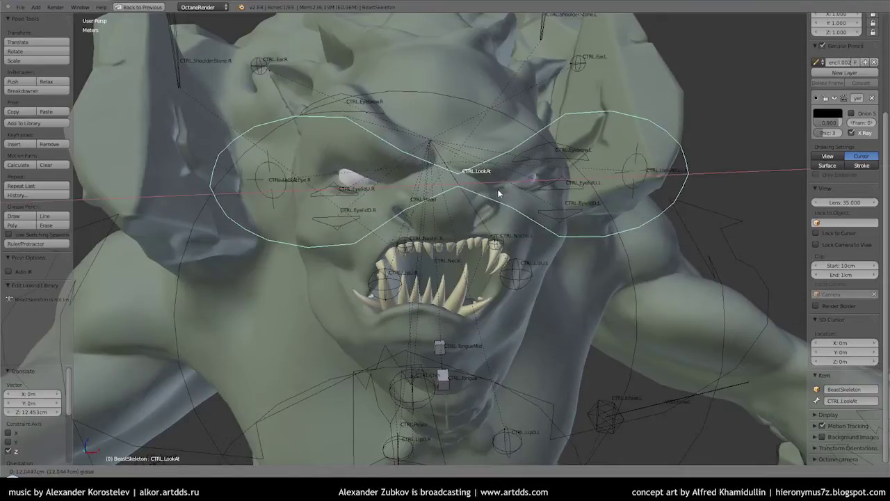
click(467, 159)
Select Camera.001 and align it to the current view.
alt+right_click(467, 158)
click(528, 239)
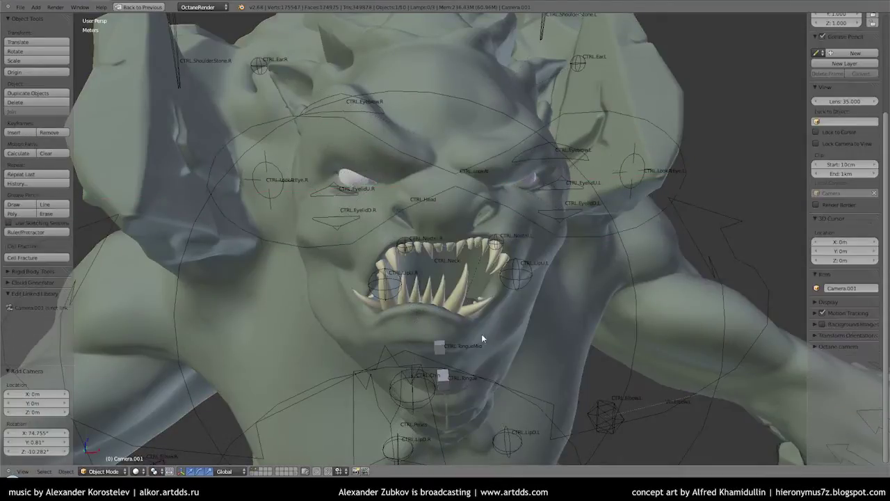
key(ctrl+alt+KP_0)
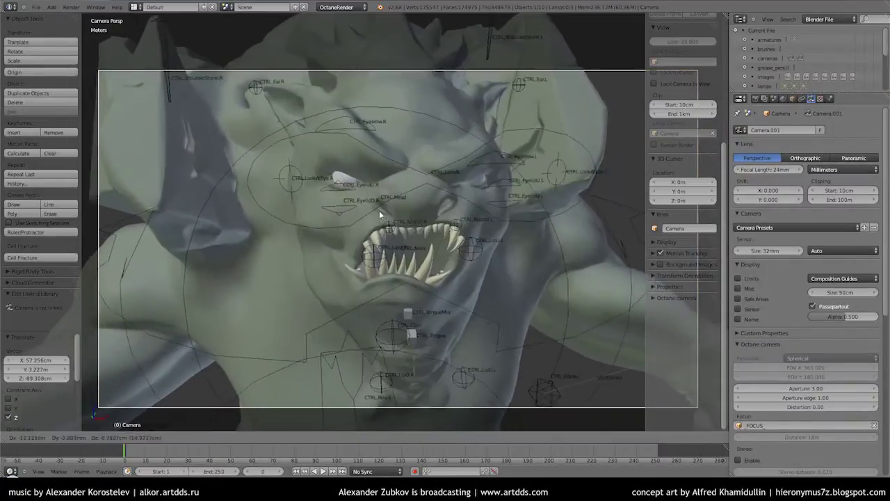
Show the Octane rendered view through the camera and hide the side panel.
click(159, 437)
click(167, 377)
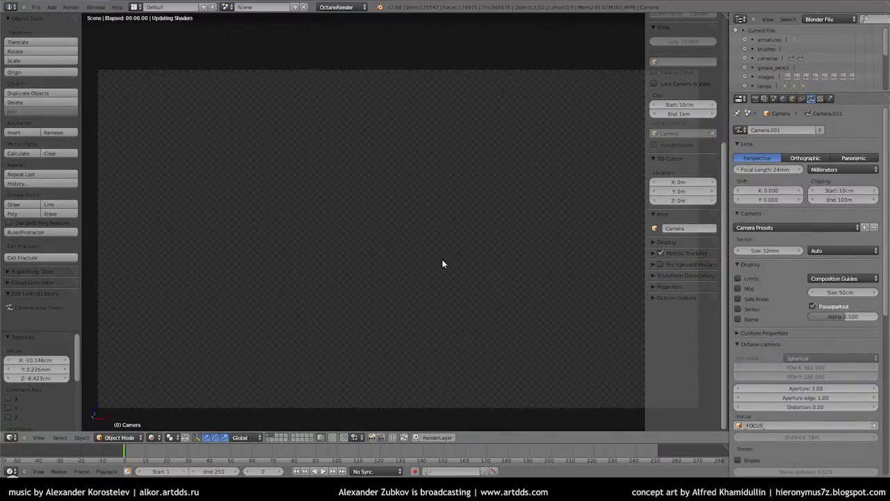
key(n)
Turn off the Octane postprocessor and set exposure 1 and F-Stop 1.8.
scroll(806, 278, down, 6)
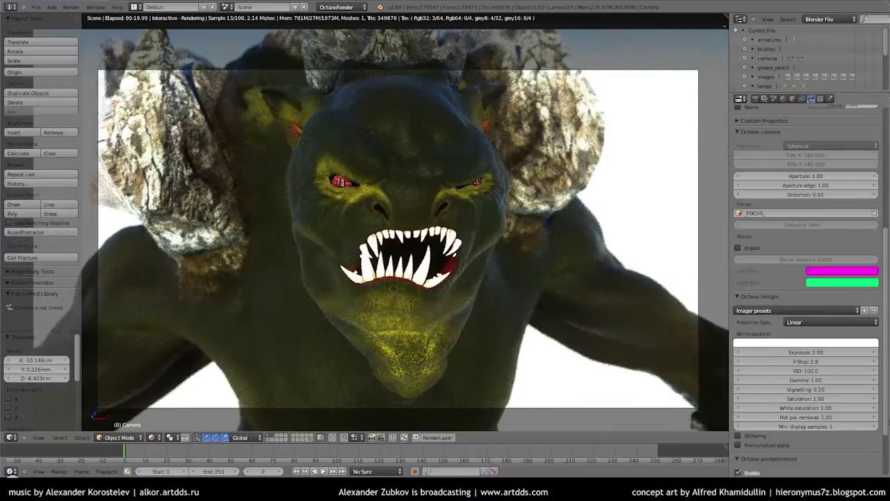
scroll(810, 422, down, 4)
click(810, 423)
click(738, 406)
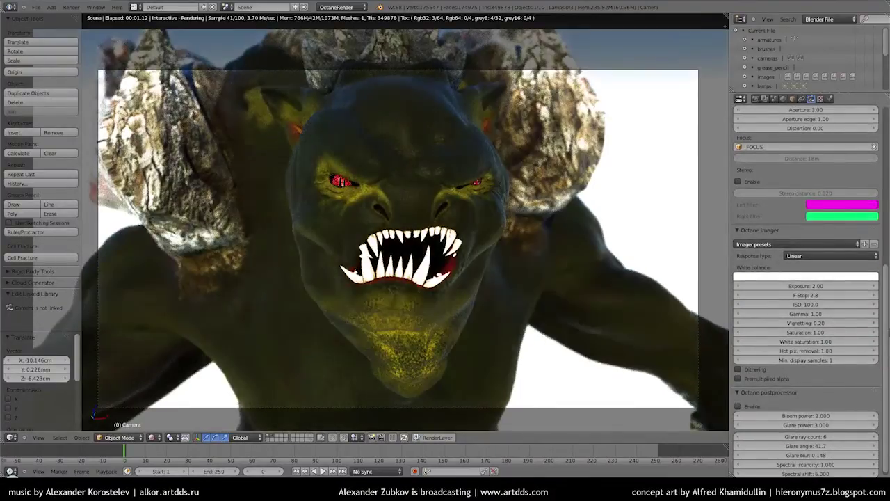
text(1)
key(Return)
text(1.8)
key(Return)
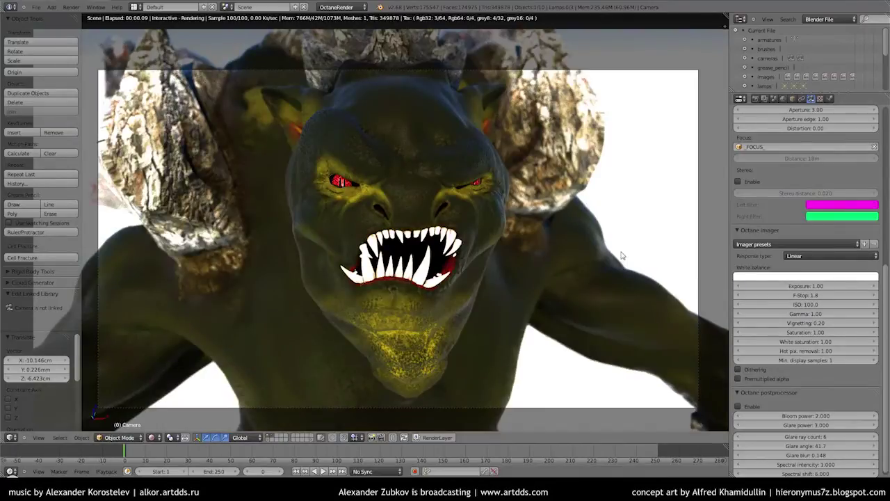
Set the camera aperture to 1.50 and the imager gamma to 1.15.
scroll(388, 219, up, 2)
scroll(388, 219, up, 2)
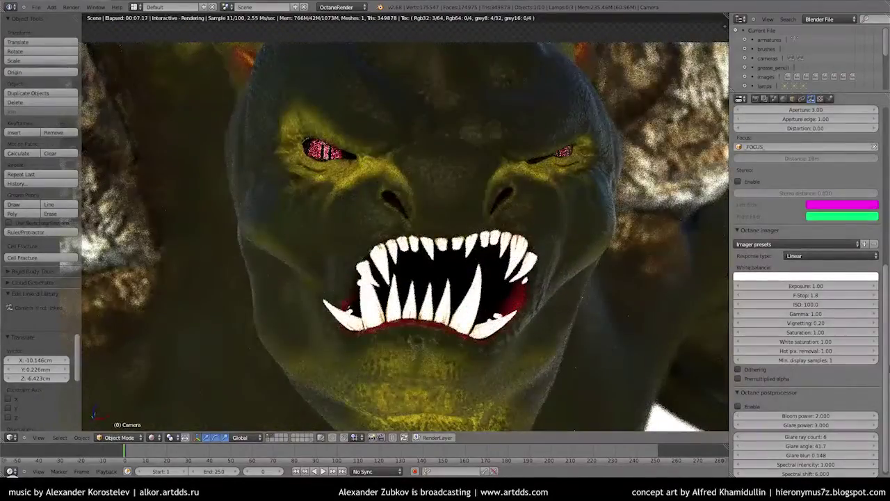
scroll(362, 178, down, 2)
scroll(362, 178, down, 2)
scroll(806, 278, up, 4)
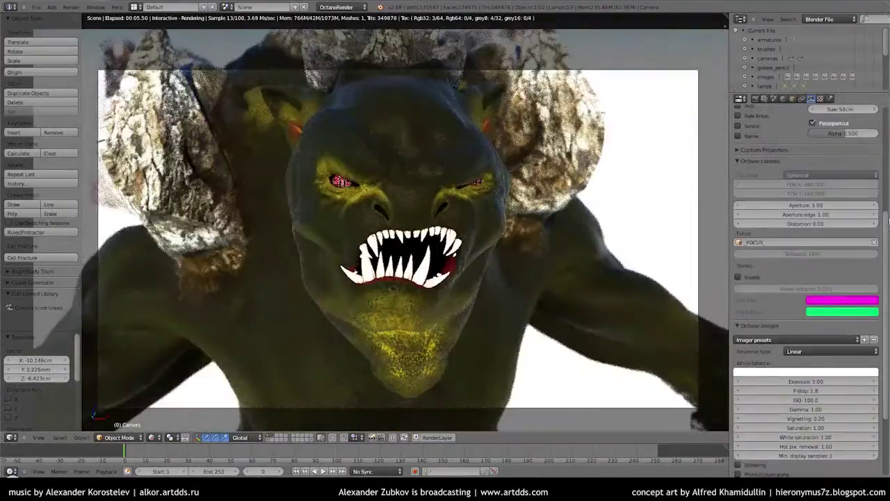
key(BackSpace)
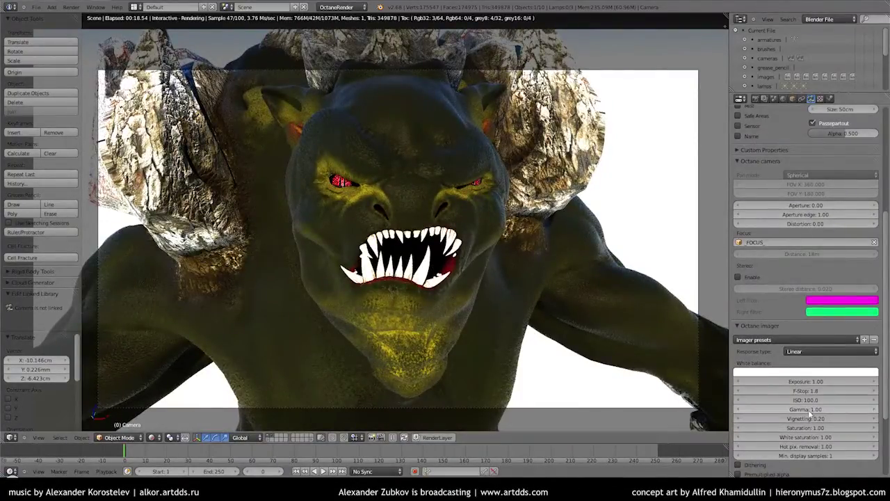
text(1.6)
key(Return)
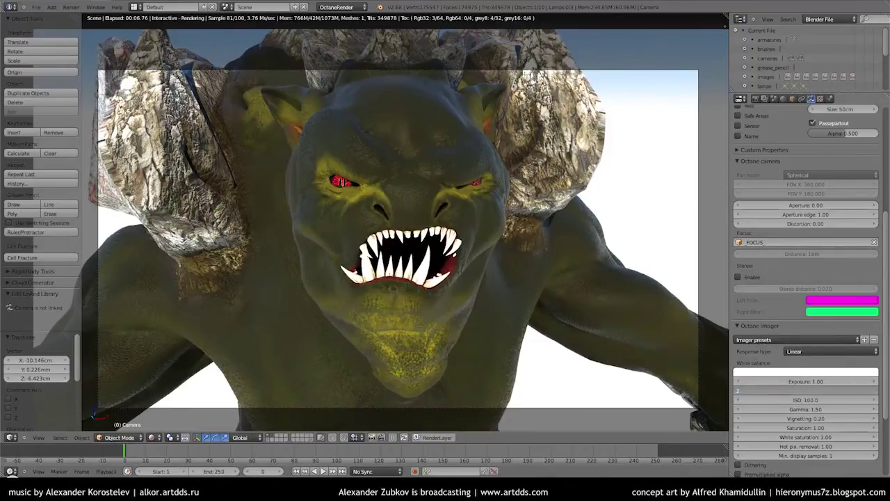
double_click(805, 409)
text(1.15)
key(Return)
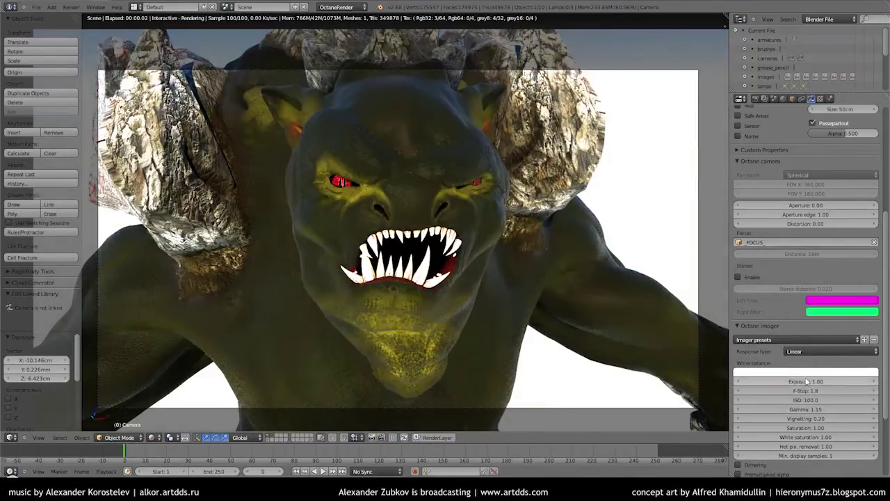
Start the final Octane render with F12.
scroll(800, 278, up, 3)
drag(799, 268, 800, 277)
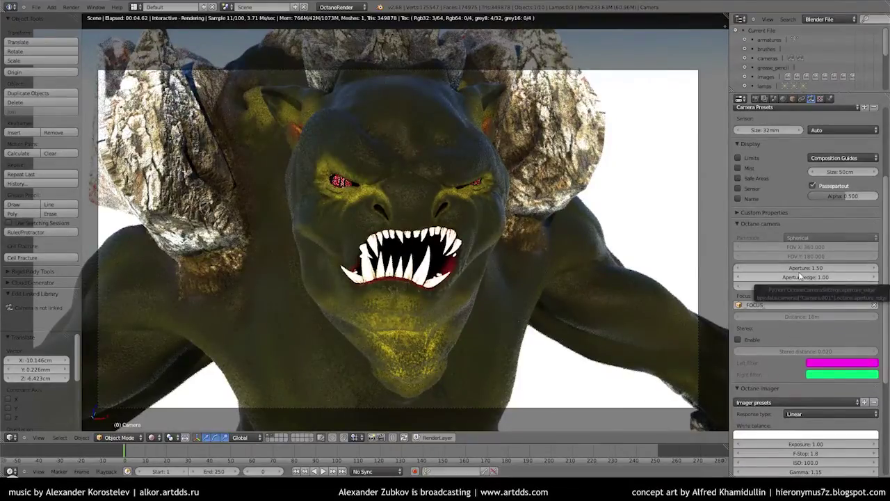
key(F12)
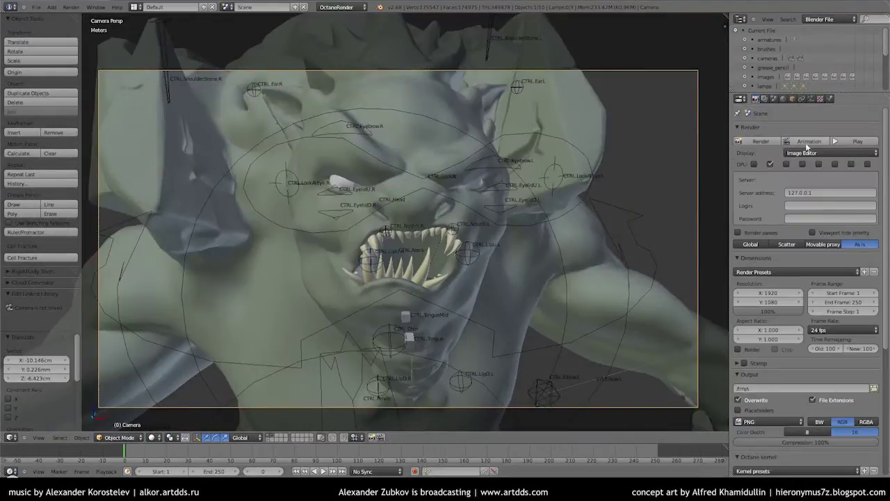